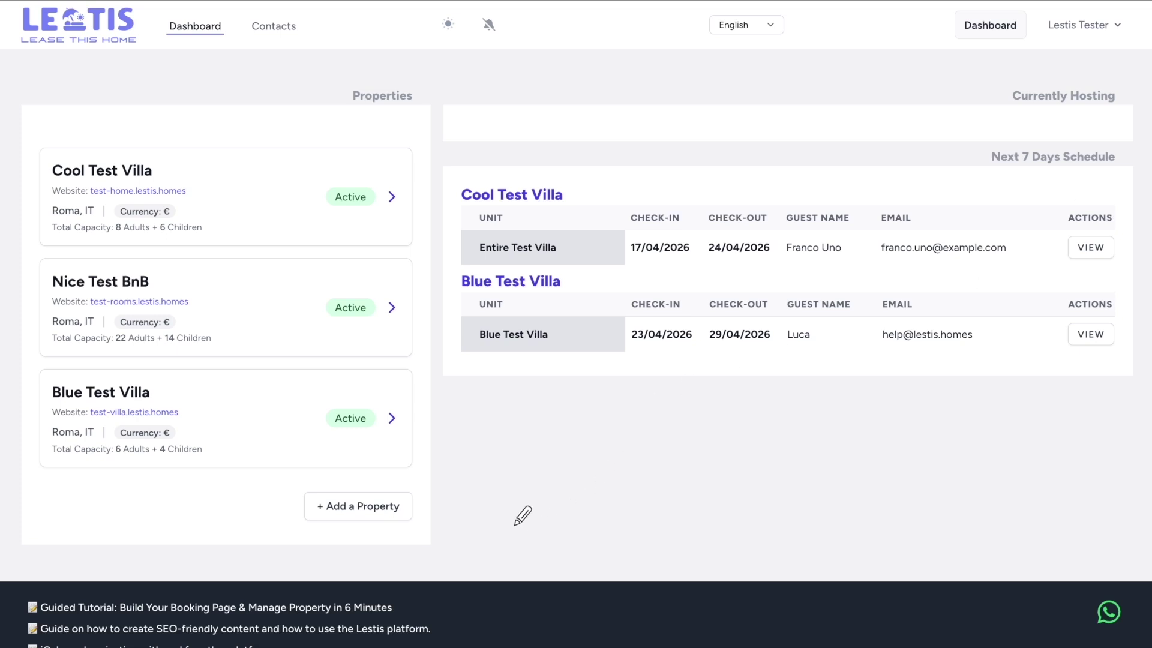
Step: Review the dashboard's property list and website addresses, the Currently Hosting and Next 7 Days Schedule sections, and the option to add a property
mouse_move(32, 156)
left_mouse_down()
mouse_move(30, 483)
mouse_move(62, 482)
left_mouse_up()
left_click_drag(31, 143, 71, 143)
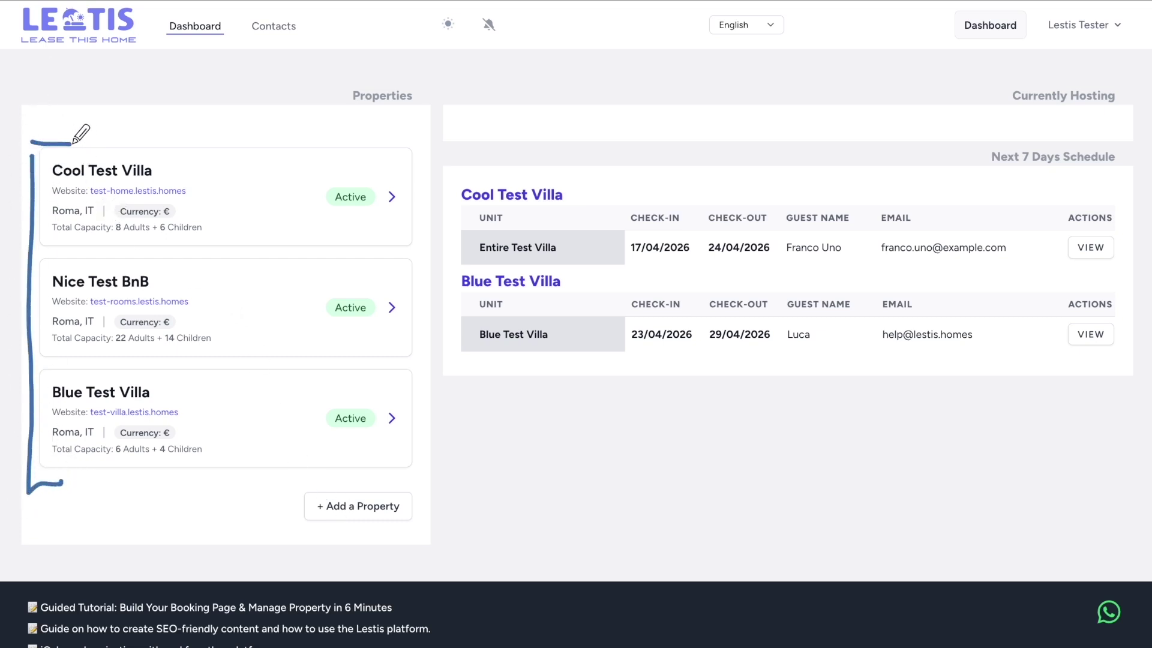
left_click_drag(72, 200, 168, 197)
left_click_drag(85, 313, 141, 314)
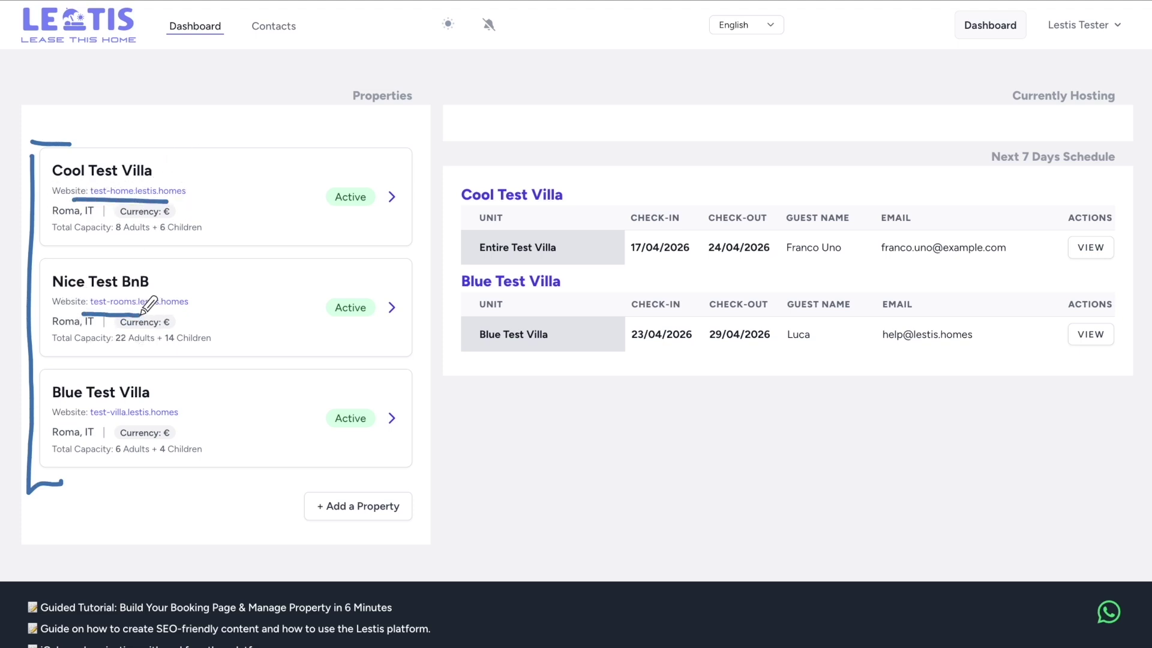
left_click_drag(82, 424, 178, 424)
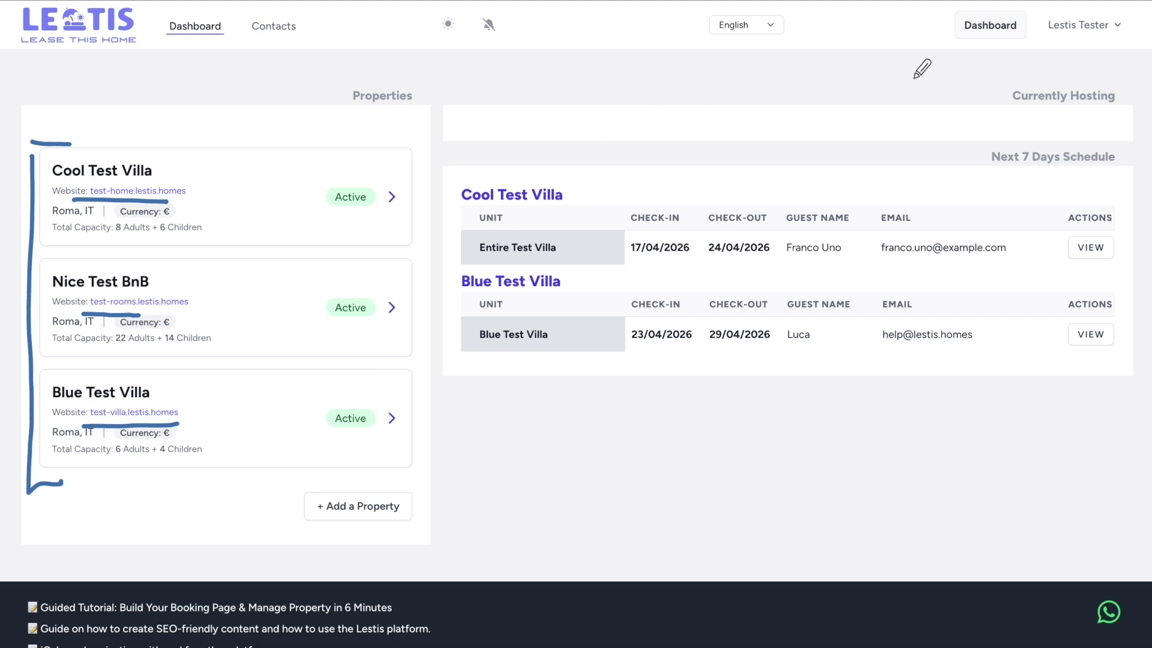
mouse_move(966, 76)
left_mouse_down()
mouse_move(1001, 106)
mouse_move(1124, 106)
mouse_move(951, 82)
left_mouse_up()
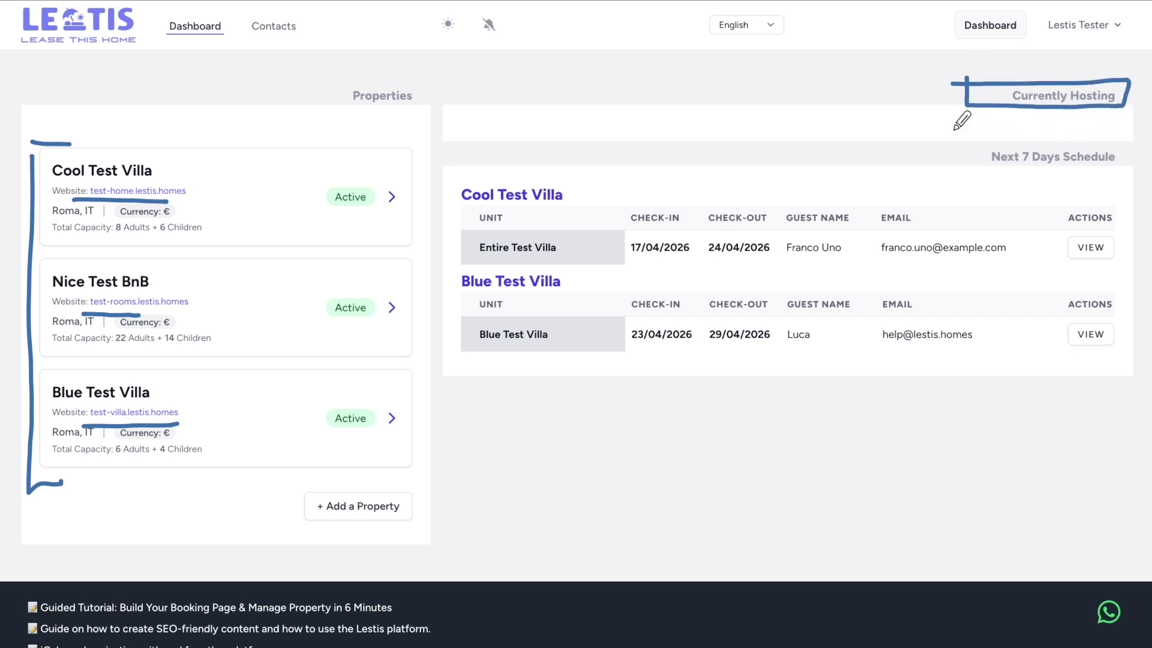
mouse_move(978, 147)
left_mouse_down()
mouse_move(1036, 172)
mouse_move(1133, 157)
mouse_move(991, 146)
left_mouse_up()
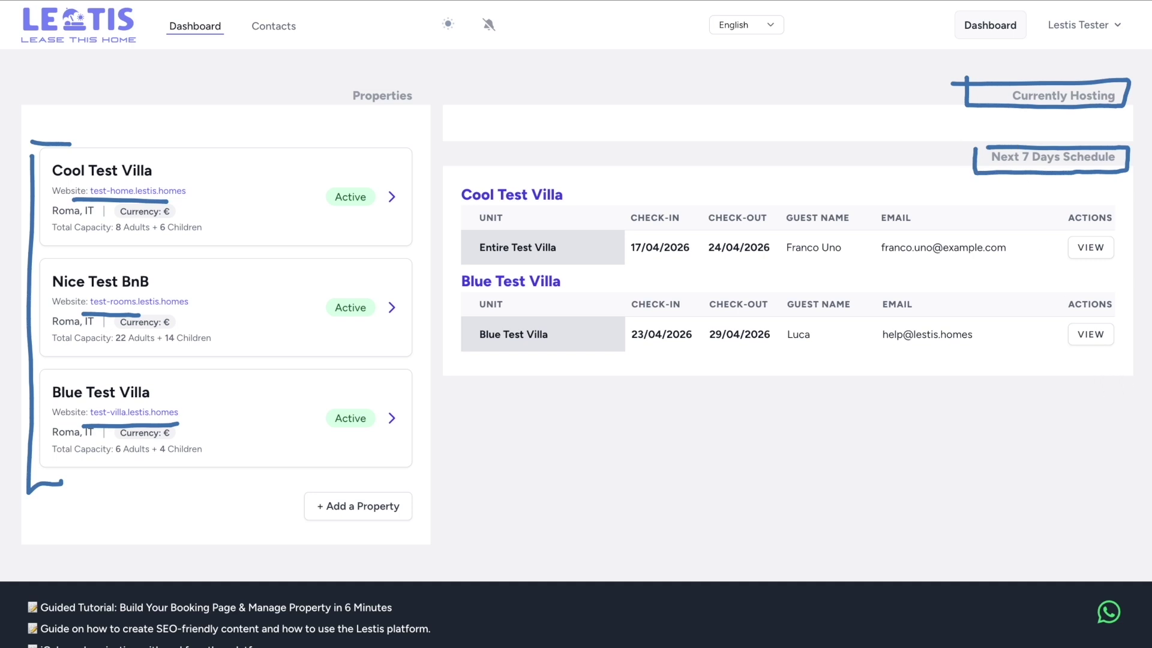
mouse_move(605, 555)
left_mouse_down()
mouse_move(414, 528)
mouse_move(424, 549)
left_mouse_up()
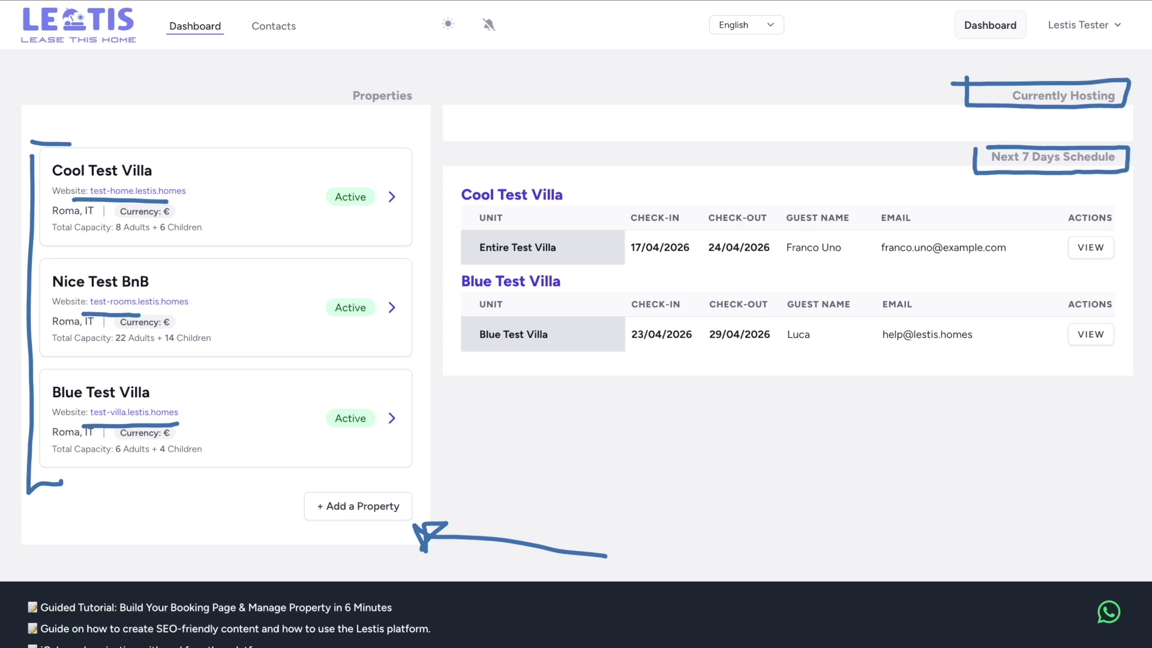
key("Escape")
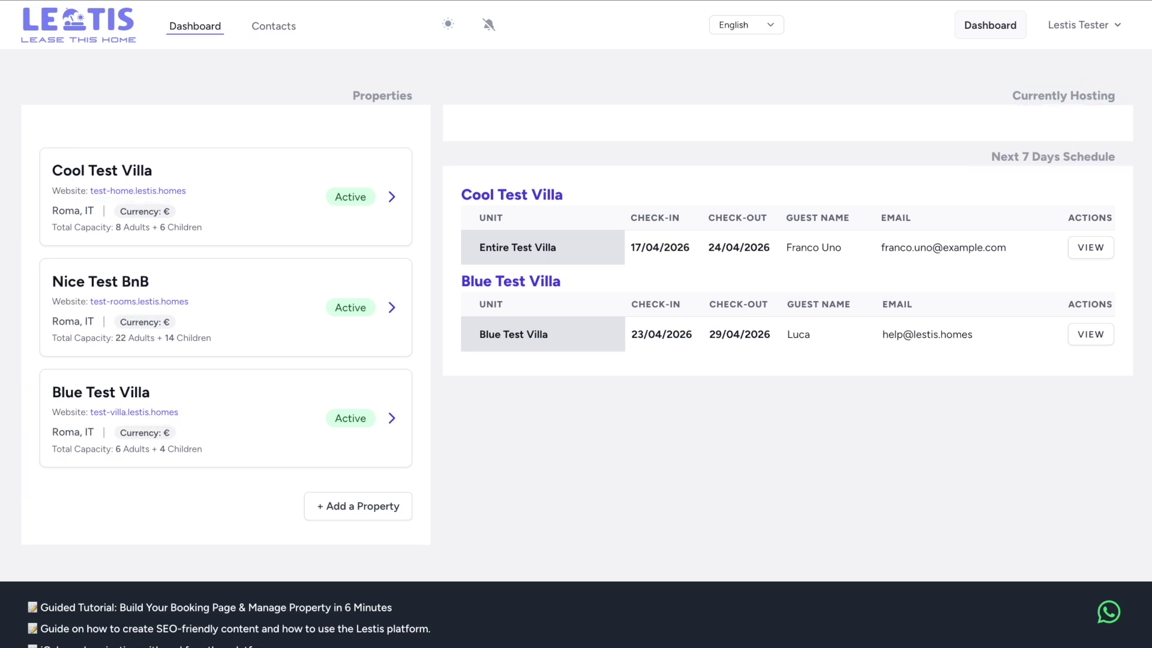
Step: Start adding a new property and enter Nice House as its property name
left_click(367, 510)
scroll(537, 425, "down", 2)
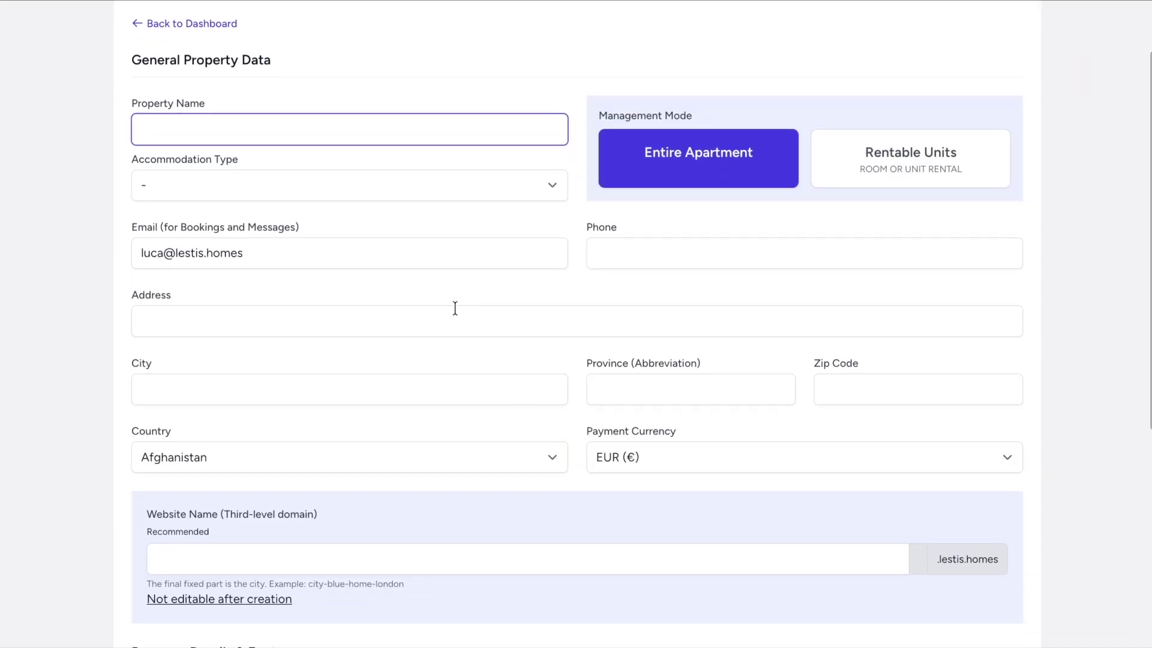
type("Ni")
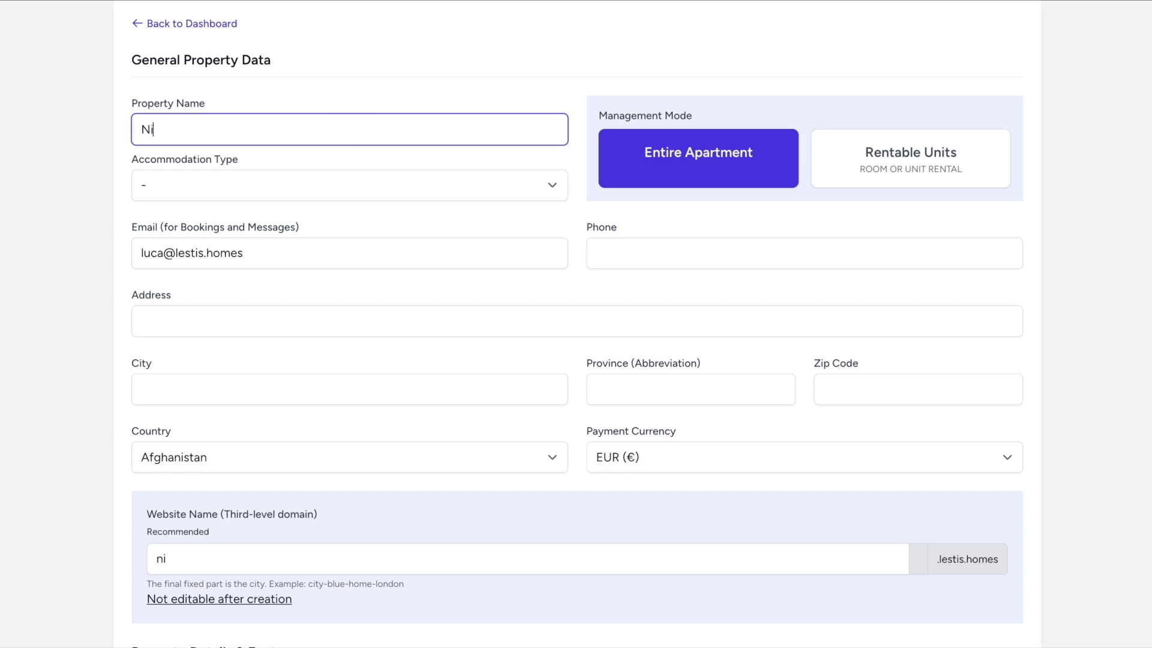
type("ce House")
Step: Compare the two management modes, and set the new property's city to London
key("ctrl+shift+d")
left_click_drag(655, 179, 752, 173)
left_click_drag(847, 178, 976, 176)
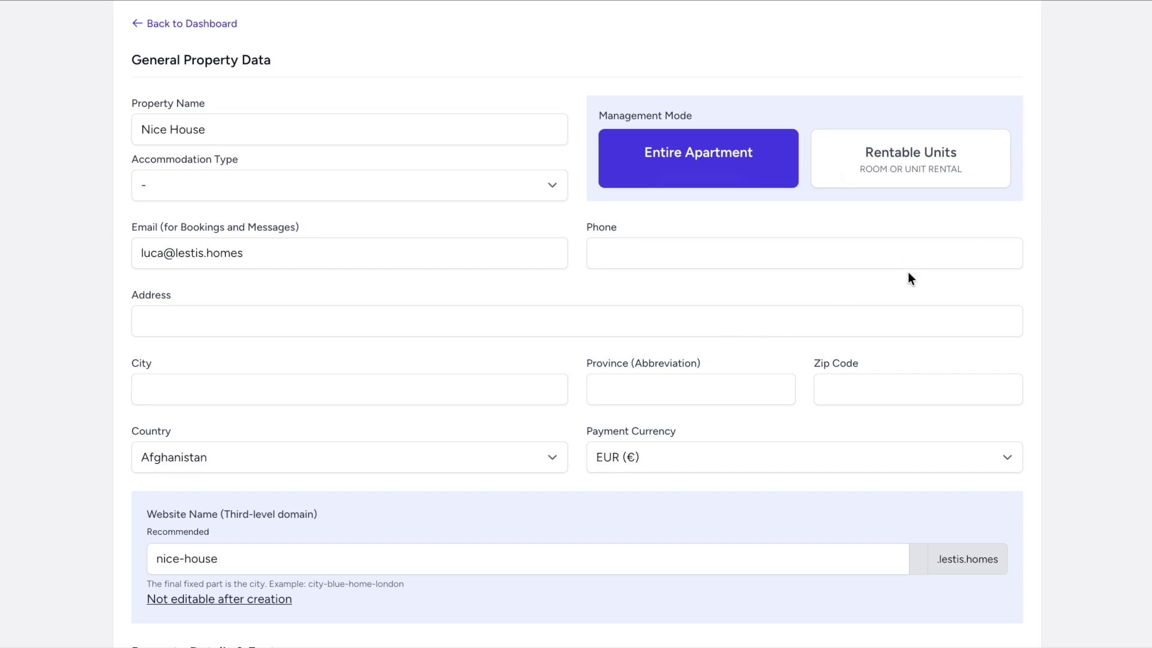
left_click(368, 388)
type("London")
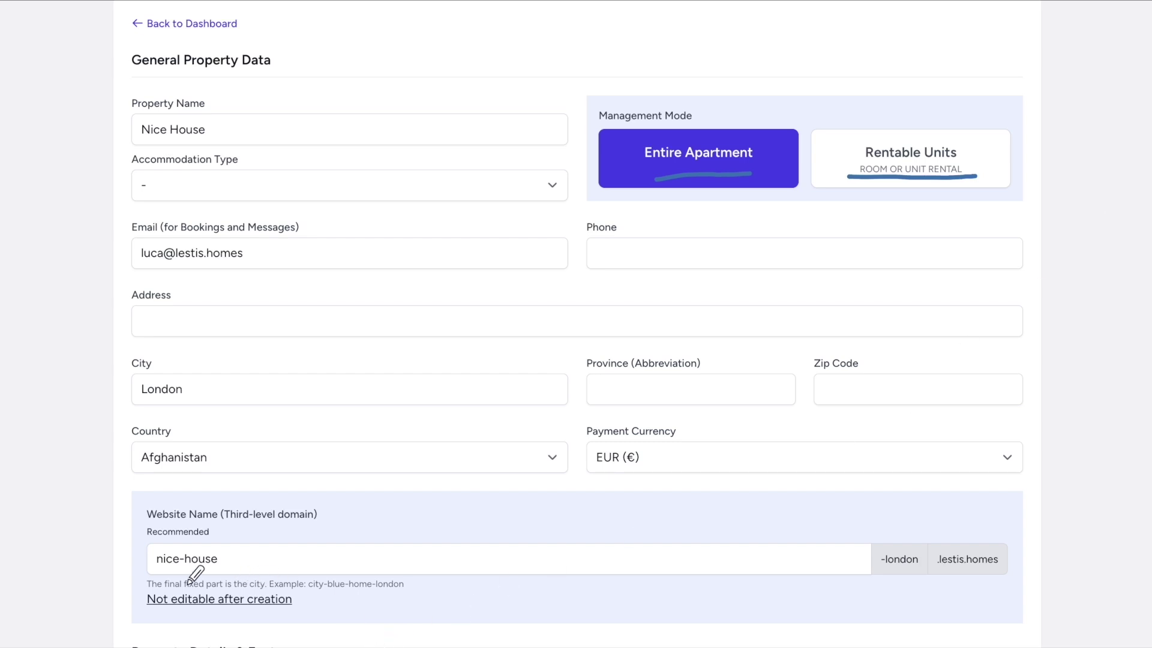
Step: Review how the third-level domain is composed, and change the new property's website name to nicehouse
mouse_move(149, 579)
left_mouse_down()
mouse_move(225, 561)
mouse_move(168, 537)
mouse_move(135, 579)
mouse_move(146, 585)
left_mouse_up()
mouse_move(859, 576)
left_mouse_down()
mouse_move(921, 567)
mouse_move(894, 539)
mouse_move(864, 583)
left_mouse_up()
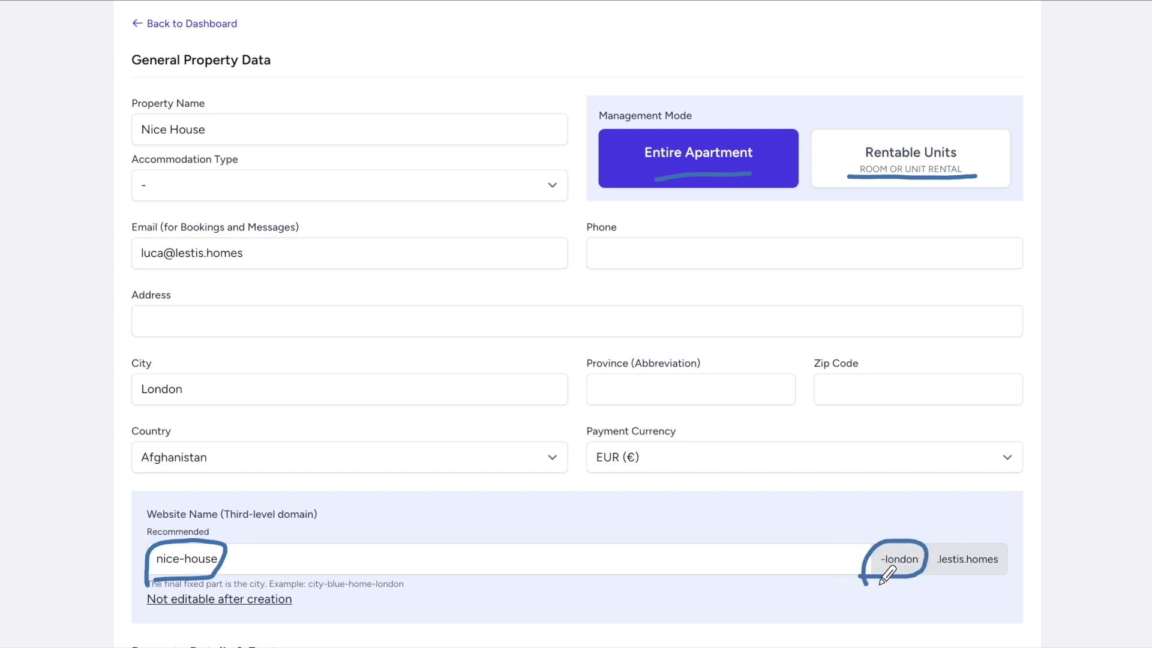
left_click_drag(172, 615, 342, 612)
left_click_drag(259, 613, 340, 613)
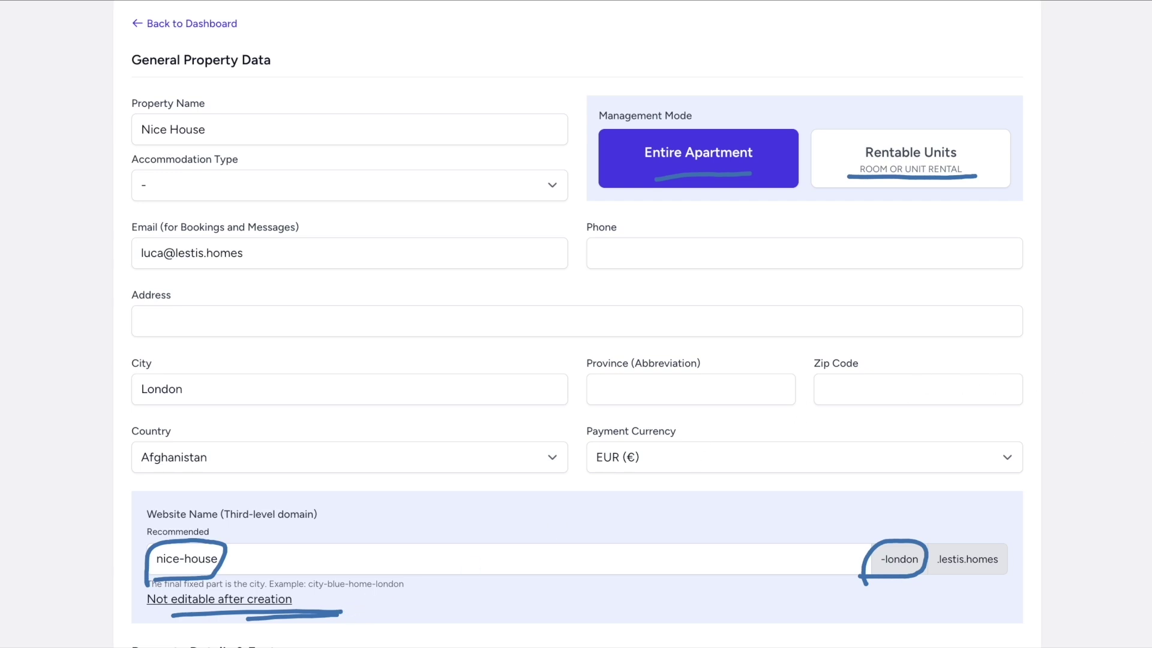
key("Escape")
left_click(368, 558)
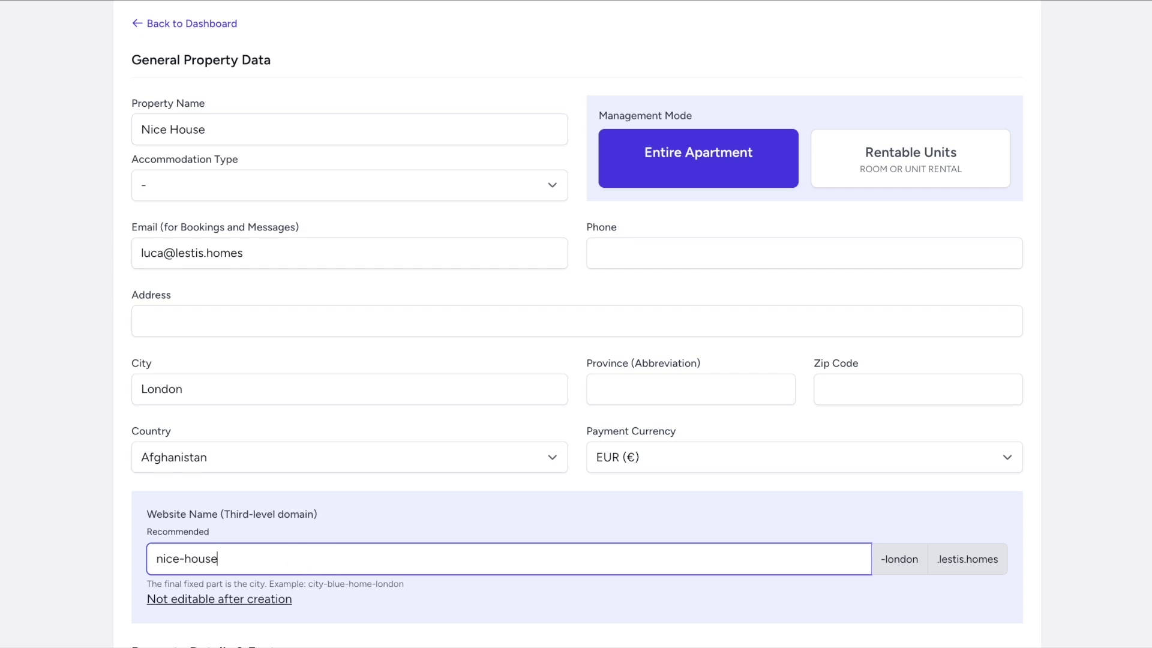
key("Left")
key("Left")
key("Left")
key("Left")
key("Left")
key("BackSpace")
left_click(213, 558)
key("BackSpace")
type("e")
Step: Review the legal name, legal address and footer information fields and the save option of the new property form
scroll(618, 413, "down", 6)
scroll(591, 422, "down", 1)
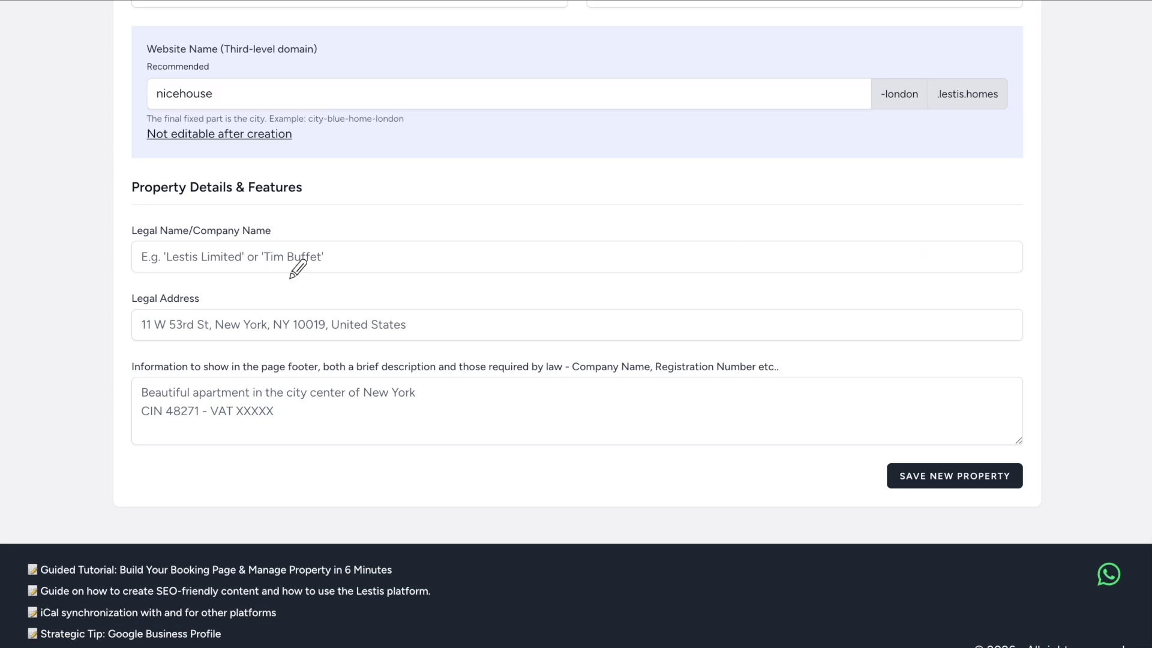
left_click_drag(131, 240, 211, 239)
left_click_drag(131, 310, 199, 309)
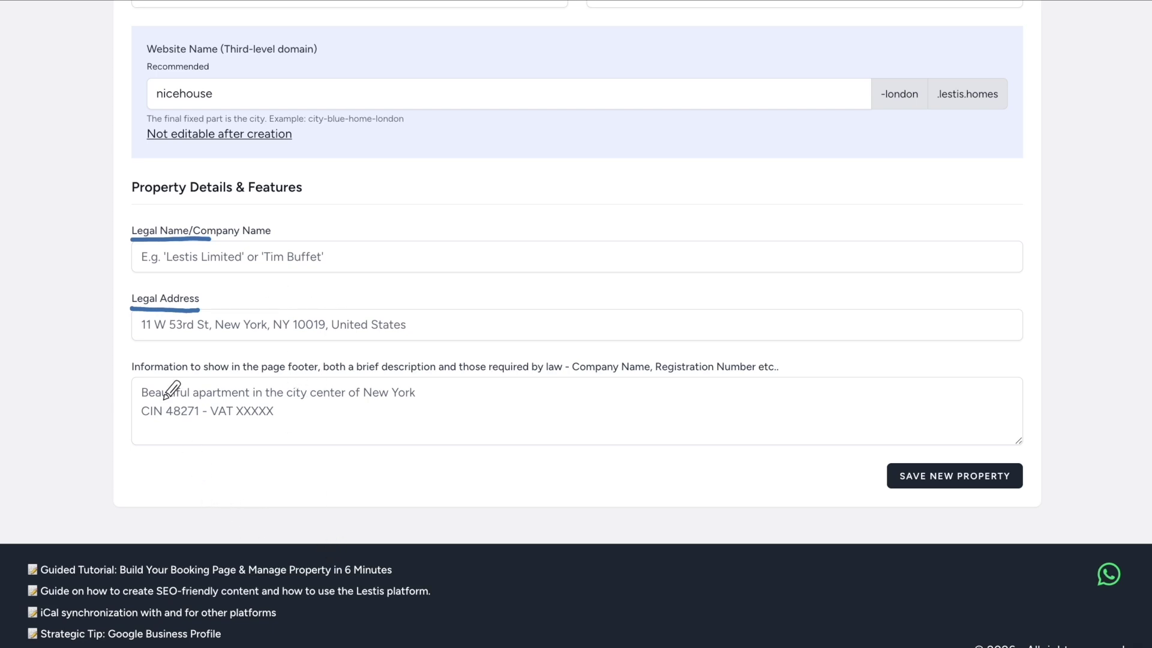
mouse_move(118, 357)
left_mouse_down()
mouse_move(116, 424)
mouse_move(171, 451)
mouse_move(150, 352)
left_mouse_up()
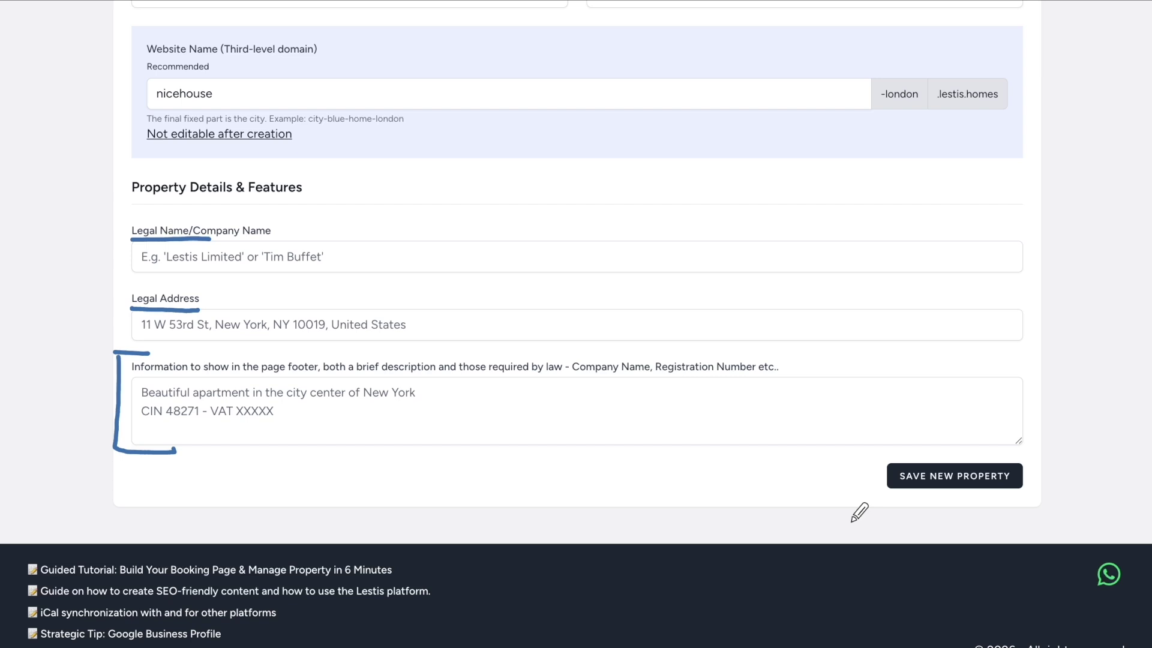
left_click_drag(873, 505, 1035, 495)
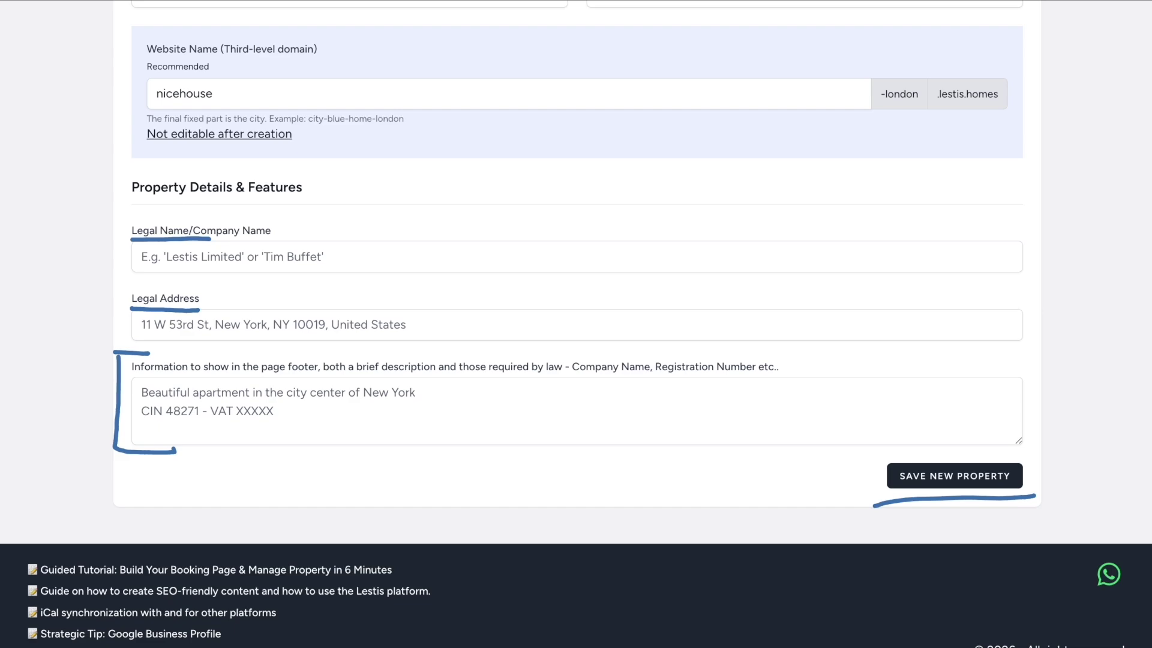
key("Escape")
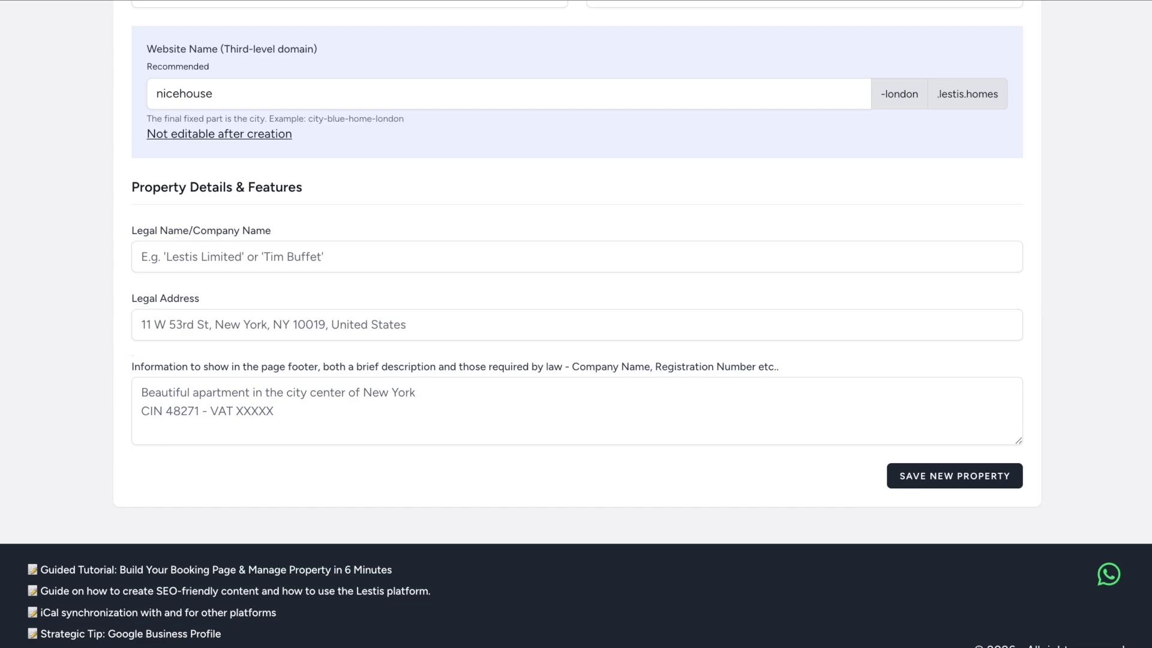
Step: Leave the new property form without saving and open the Cool Test Villa property
scroll(315, 371, "up", 15)
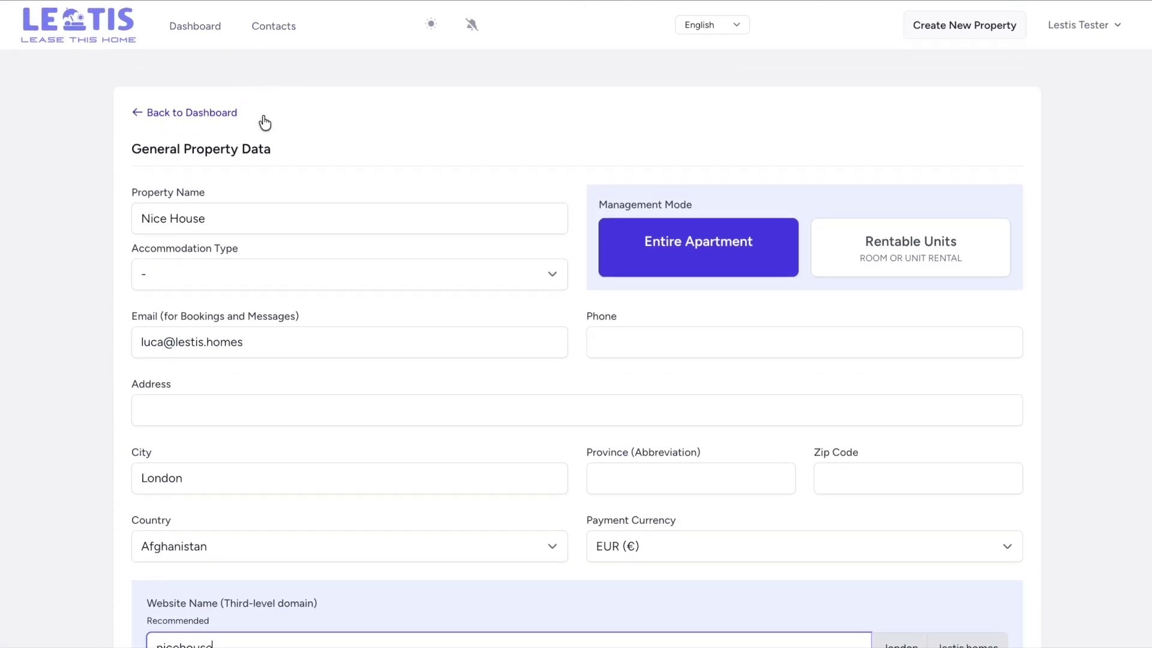
left_click(233, 114)
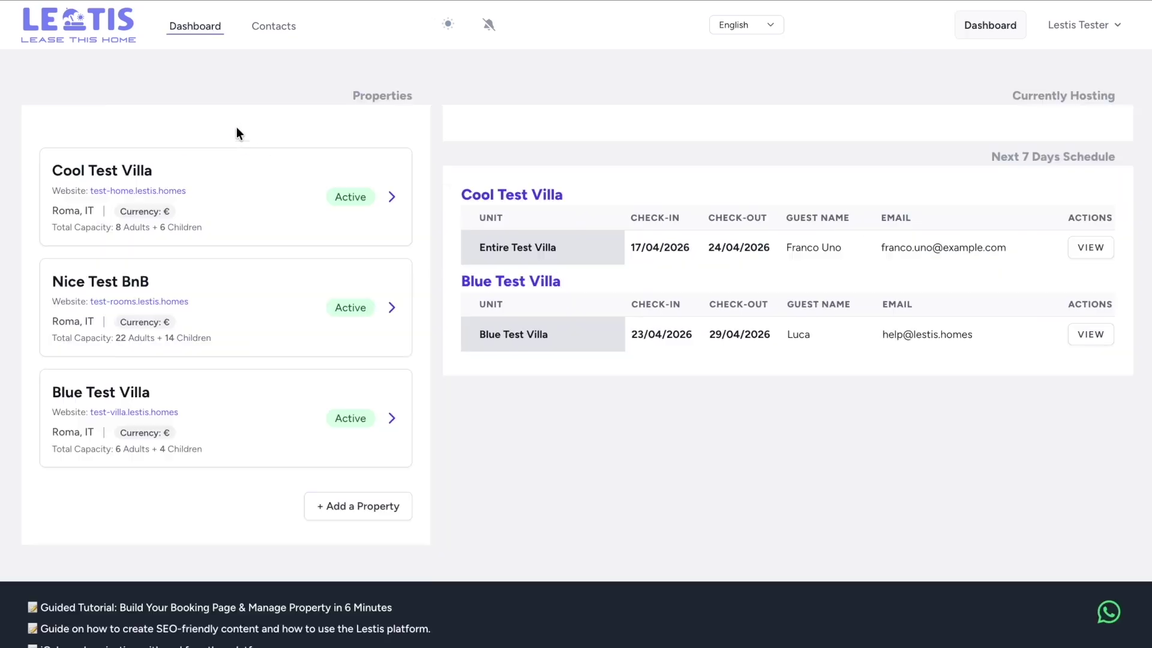
left_click(225, 186)
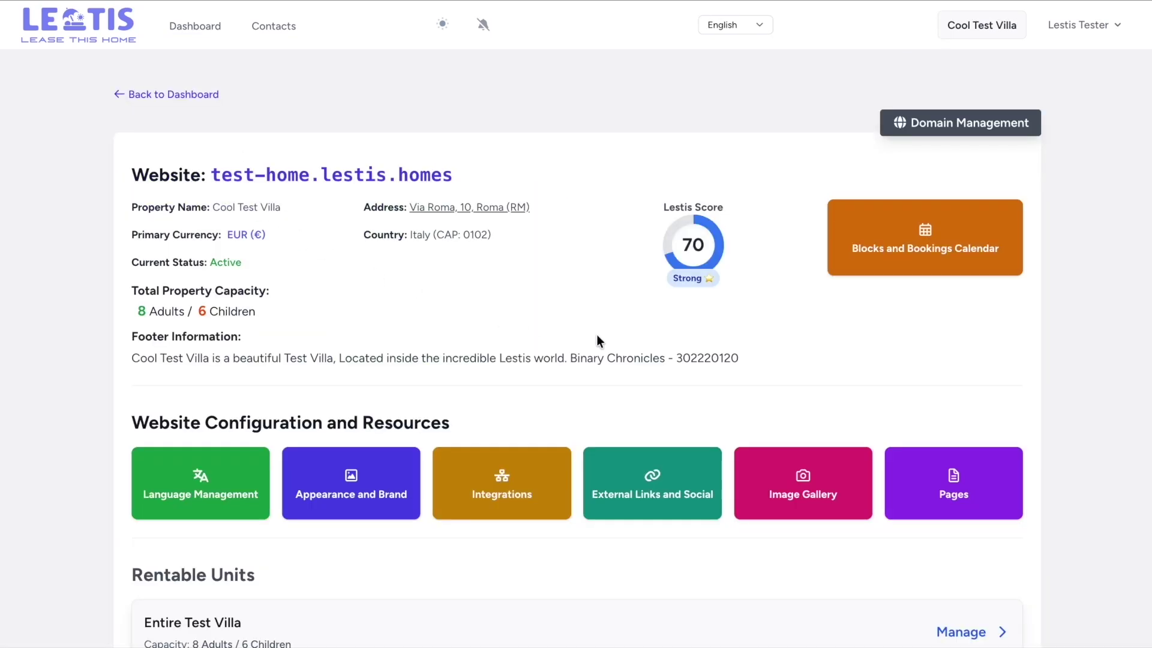
Step: View the enabled languages and default language of Cool Test Villa, and return to the property page
scroll(596, 336, "down", 1)
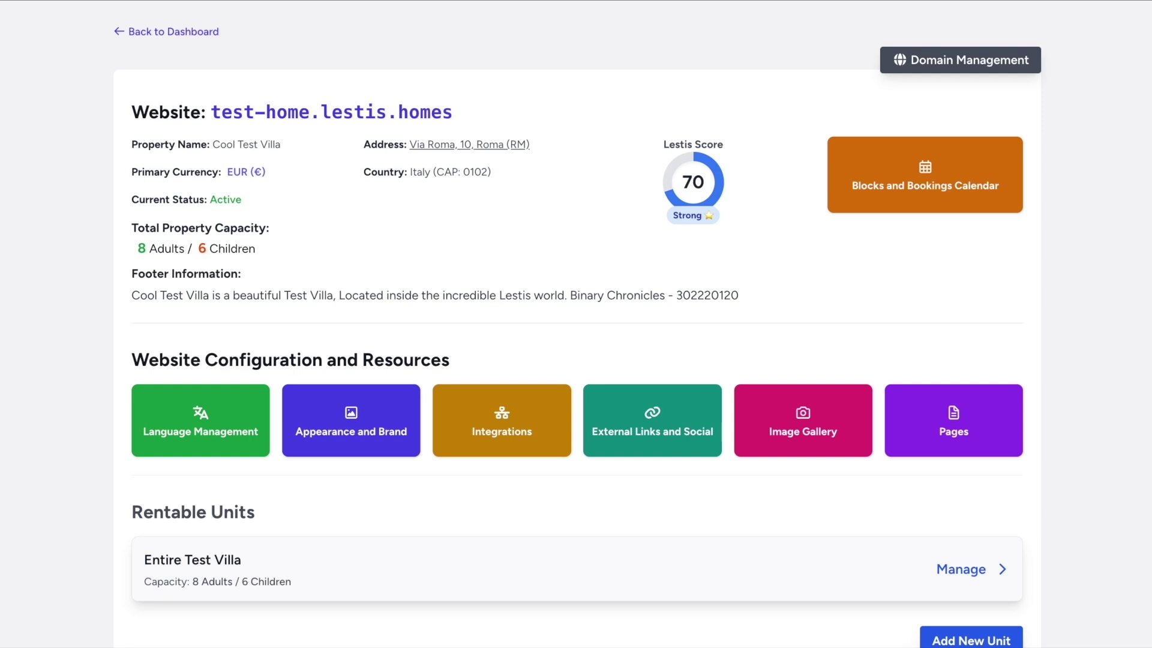
left_click(221, 435)
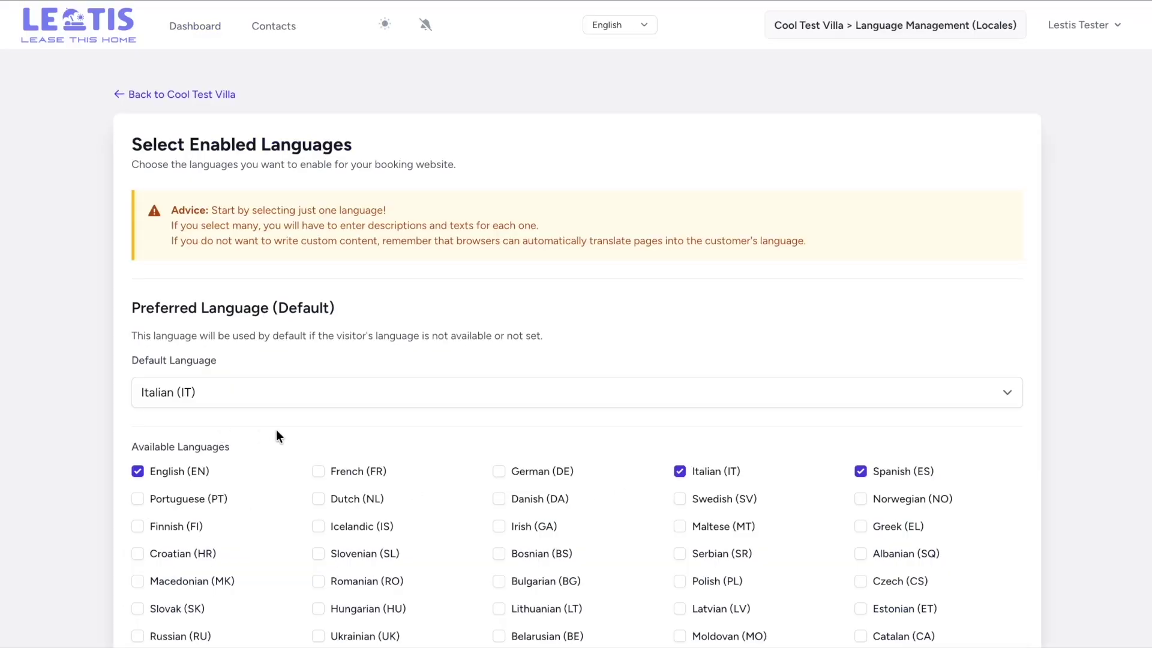
left_click(210, 96)
Step: Review the property page's website configuration, Rentable Units, Payment Management with Connect Stripe, and Booking Management sections
scroll(286, 355, "down", 3)
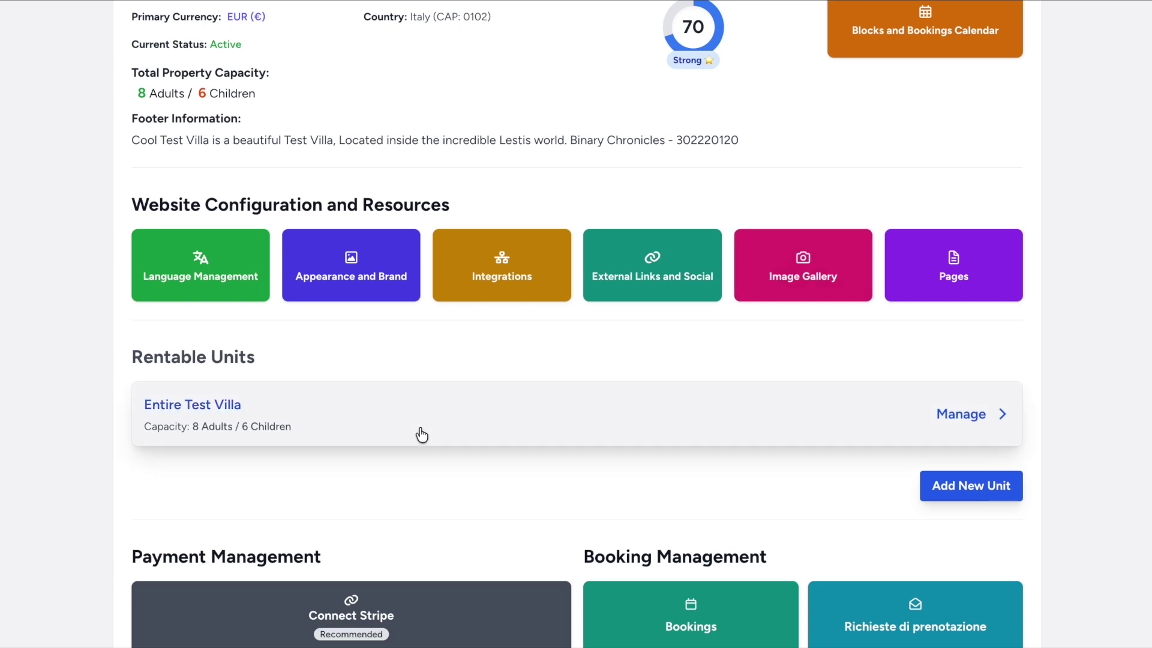
scroll(420, 434, "up", 1)
scroll(420, 432, "up", 3)
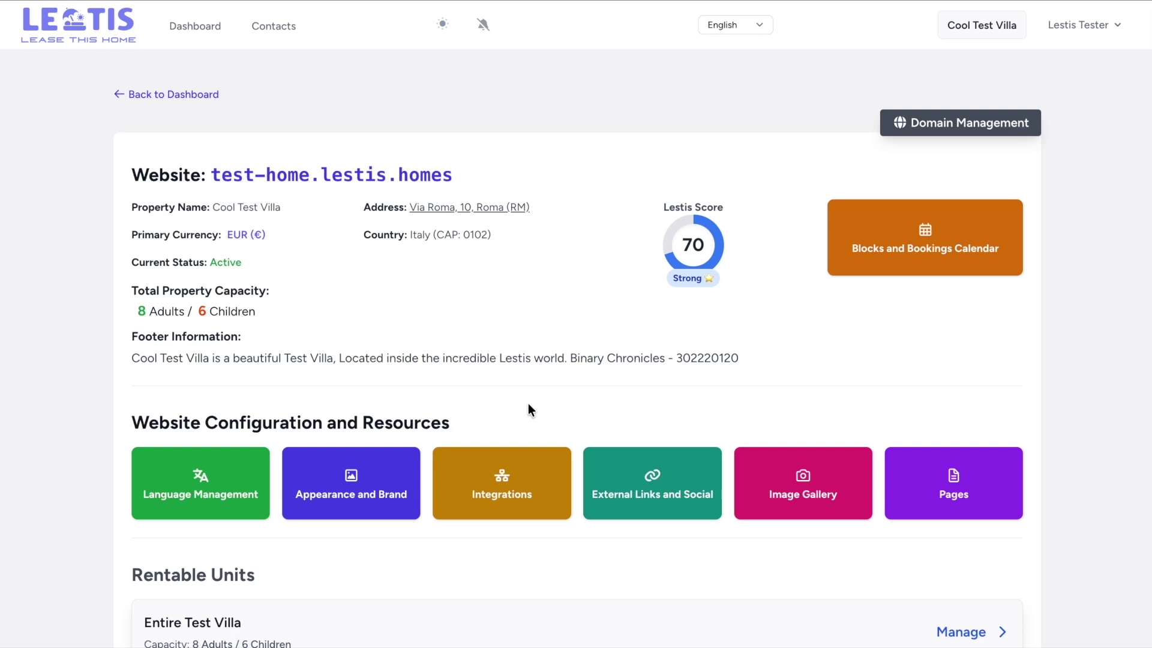
scroll(548, 392, "down", 5)
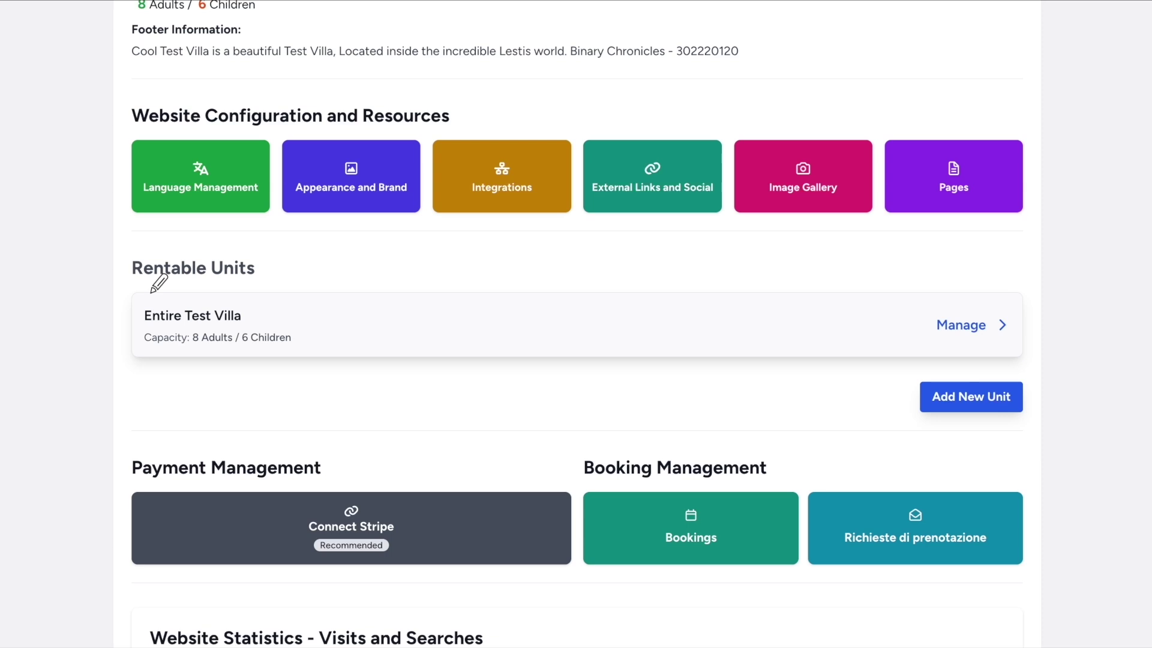
mouse_move(124, 254)
left_mouse_down()
mouse_move(124, 275)
mouse_move(276, 282)
mouse_move(273, 255)
mouse_move(123, 254)
left_mouse_up()
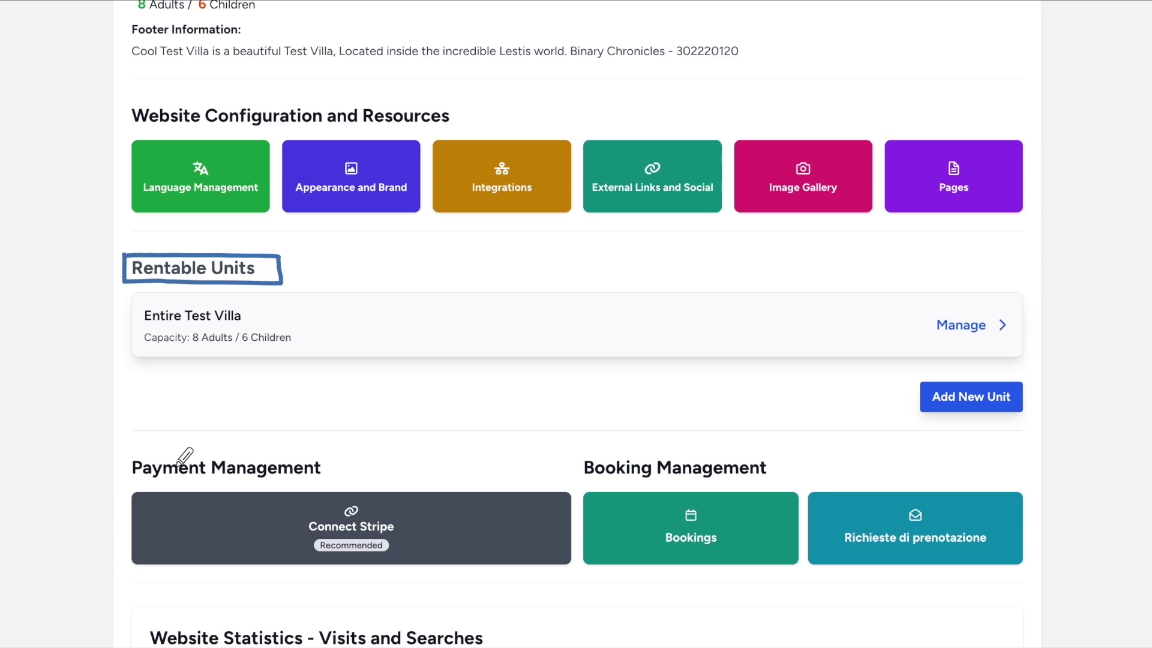
mouse_move(269, 484)
left_mouse_down()
mouse_move(268, 574)
mouse_move(379, 577)
mouse_move(413, 515)
mouse_move(386, 478)
mouse_move(262, 480)
left_mouse_up()
left_click_drag(486, 431, 434, 471)
left_click_drag(450, 465, 444, 469)
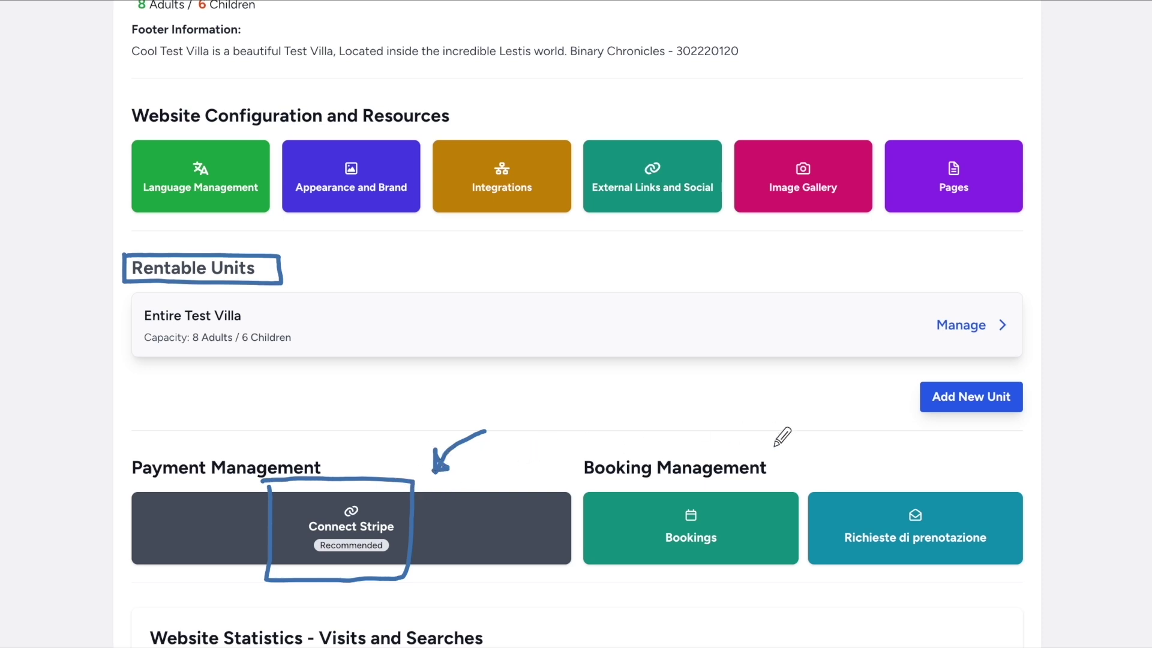
Step: Try the dark theme on the property page and return to the light theme
scroll(268, 427, "up", 5)
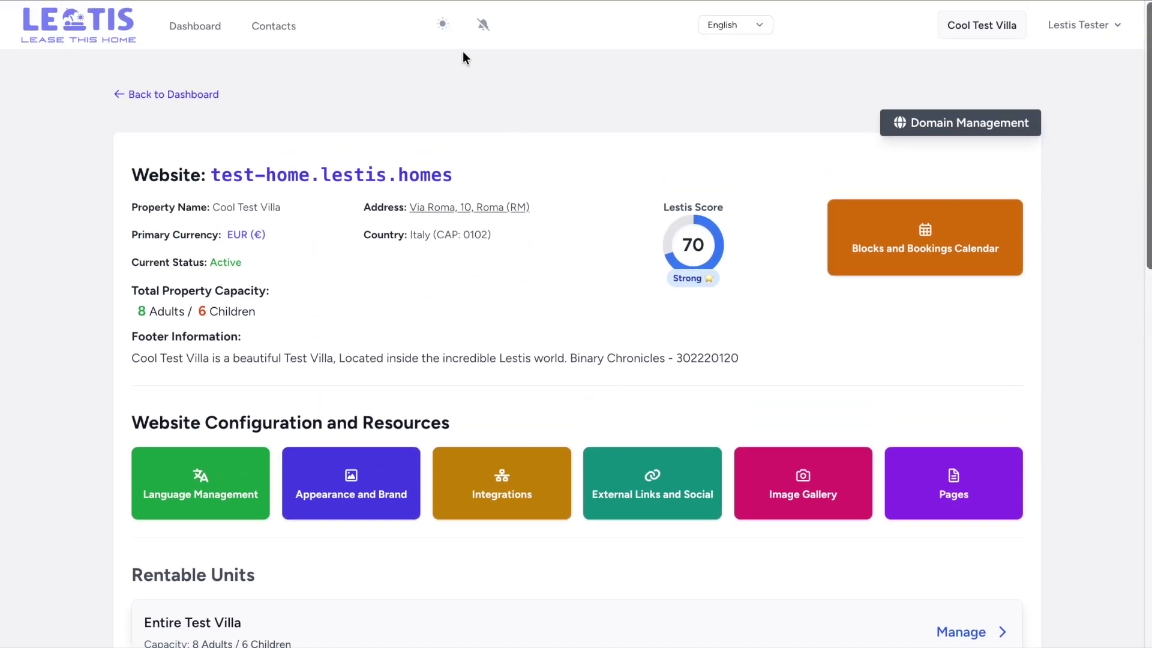
left_click(442, 25)
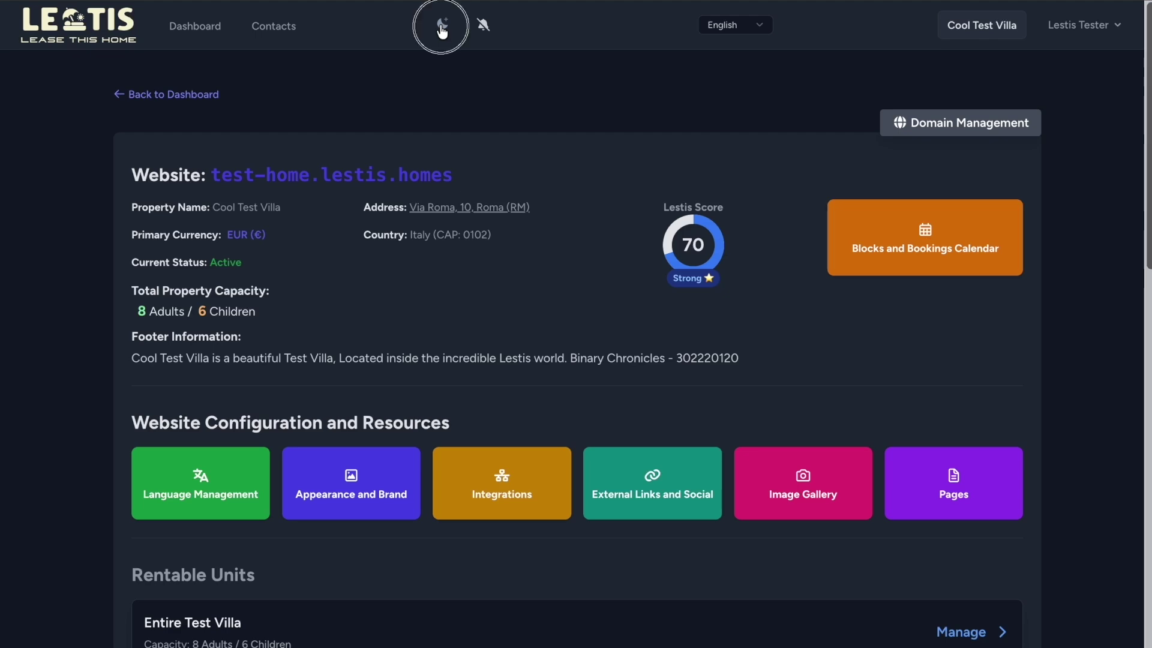
left_click(442, 27)
left_click(442, 27)
left_click(442, 27)
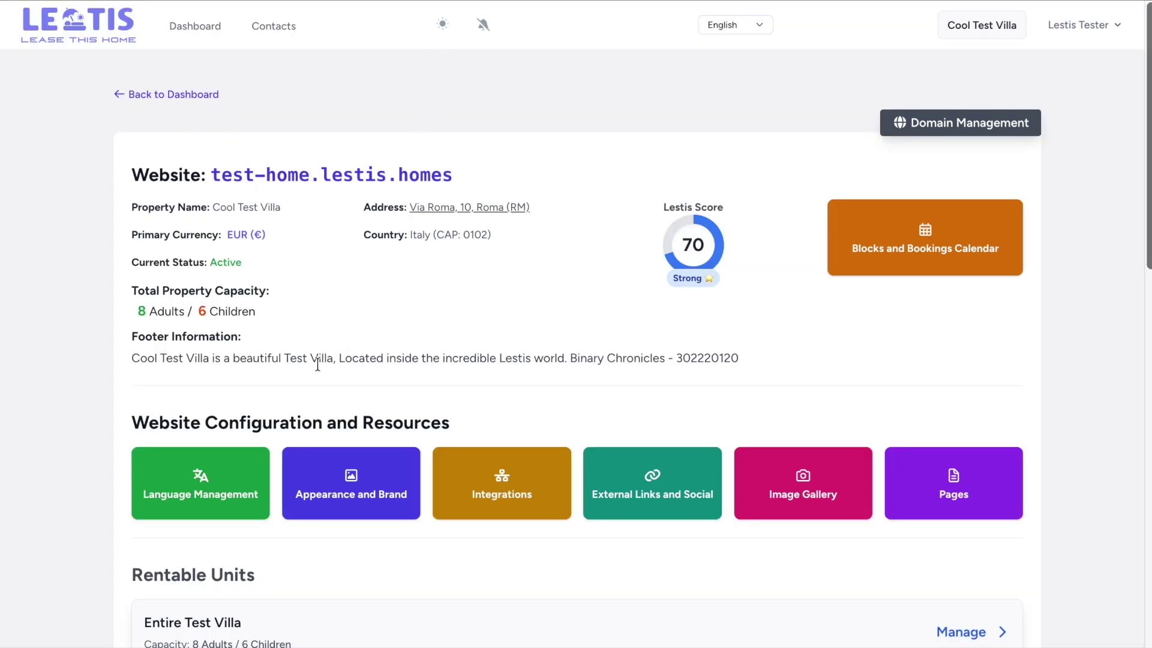
Step: Open the property details of Cool Test Villa for editing and look through the form
scroll(287, 443, "down", 15)
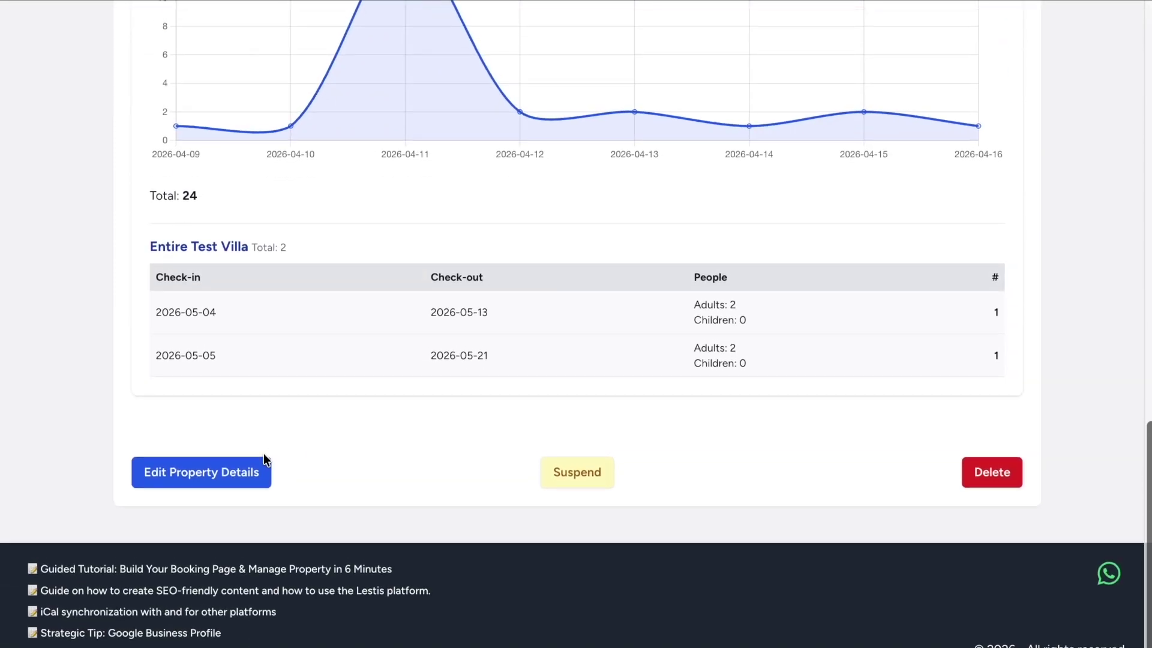
left_click(223, 480)
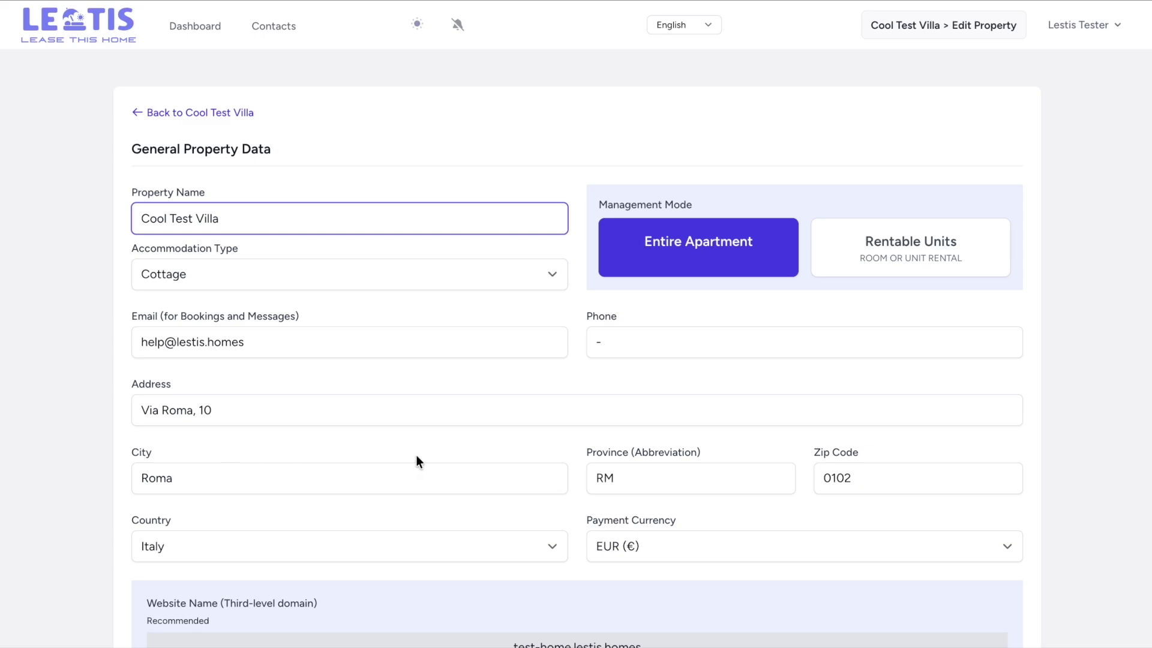
scroll(417, 456, "down", 8)
scroll(419, 459, "up", 10)
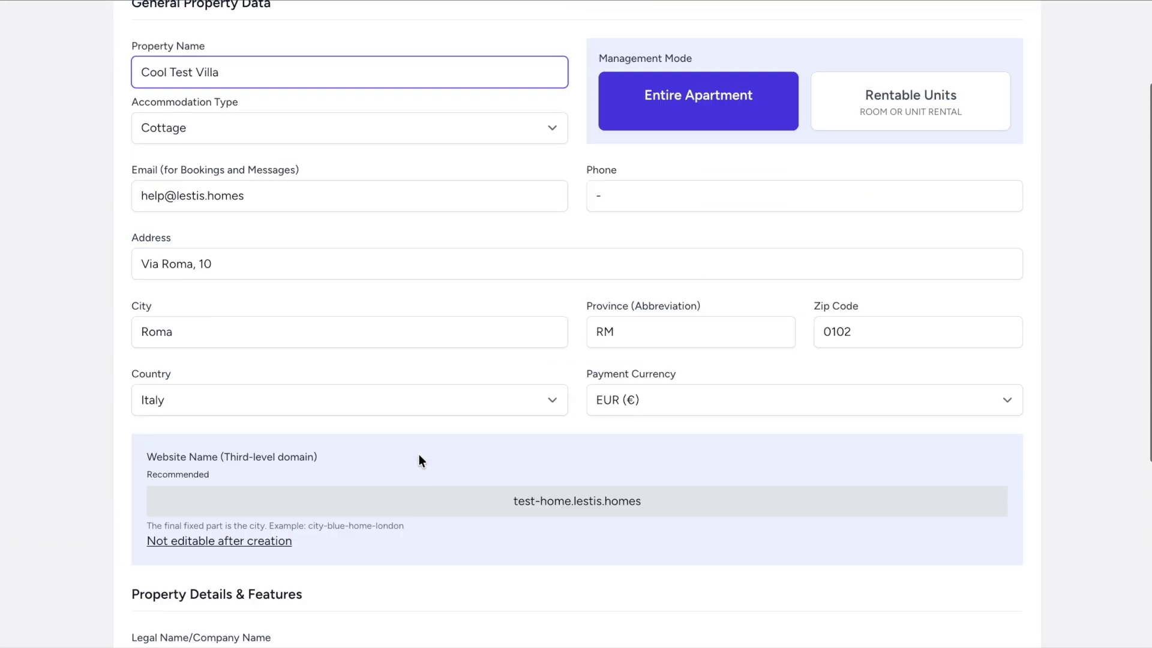
Step: Return to the property page and review the default and available languages in Language Management
left_click(220, 115)
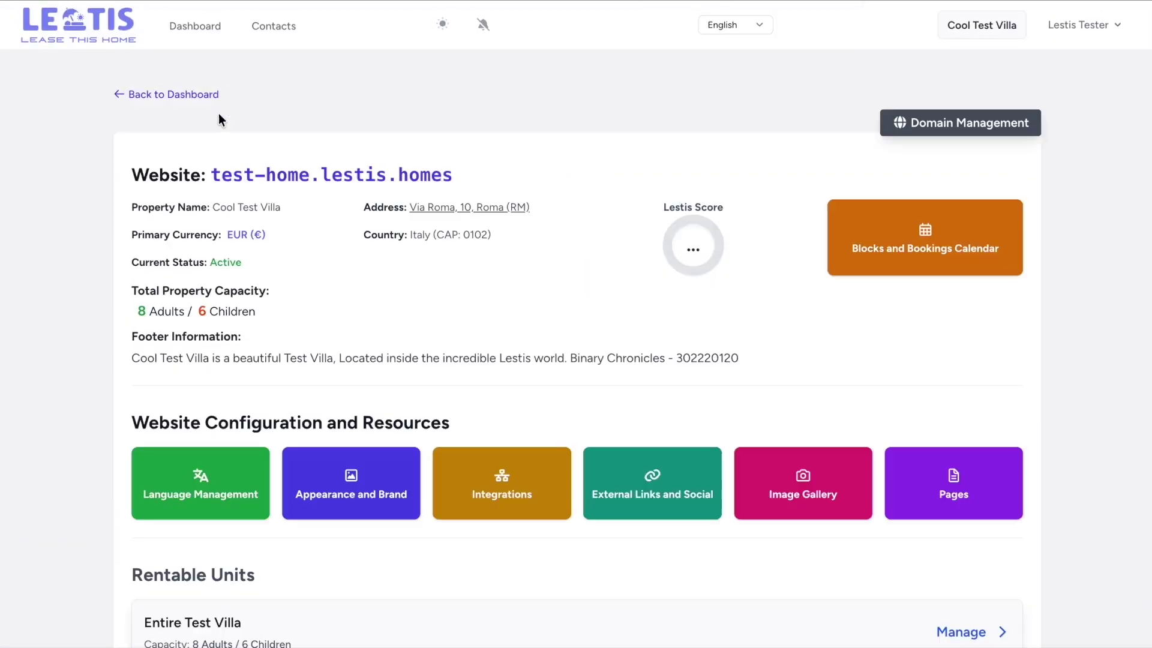
scroll(244, 240, "down", 1)
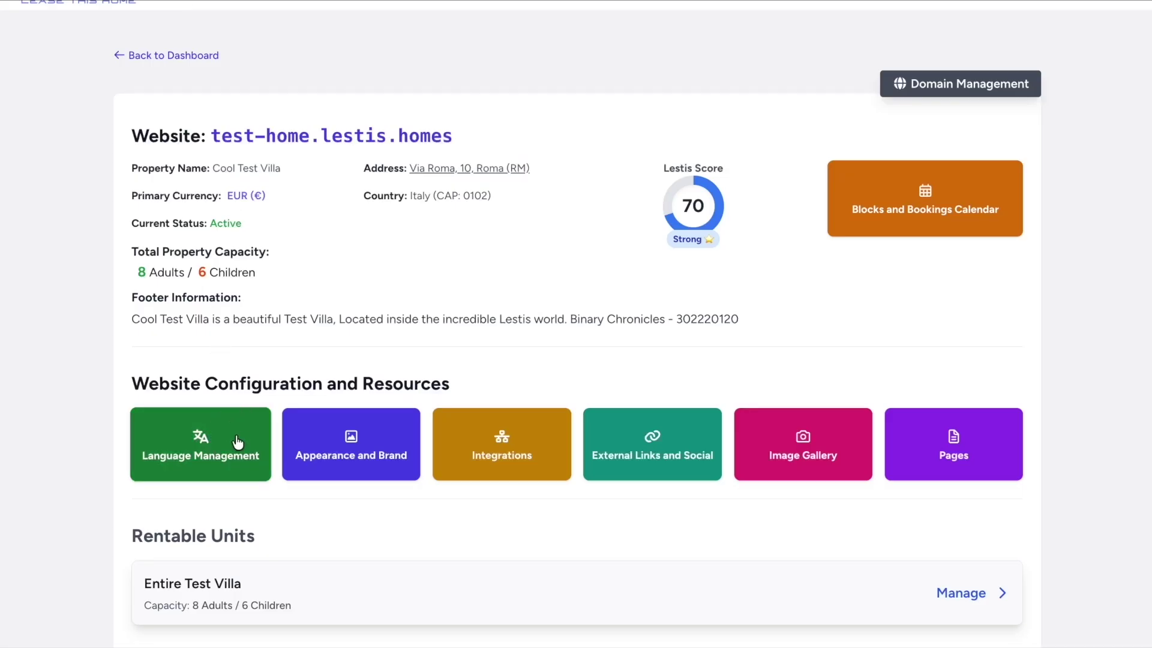
left_click(239, 439)
scroll(440, 401, "down", 4)
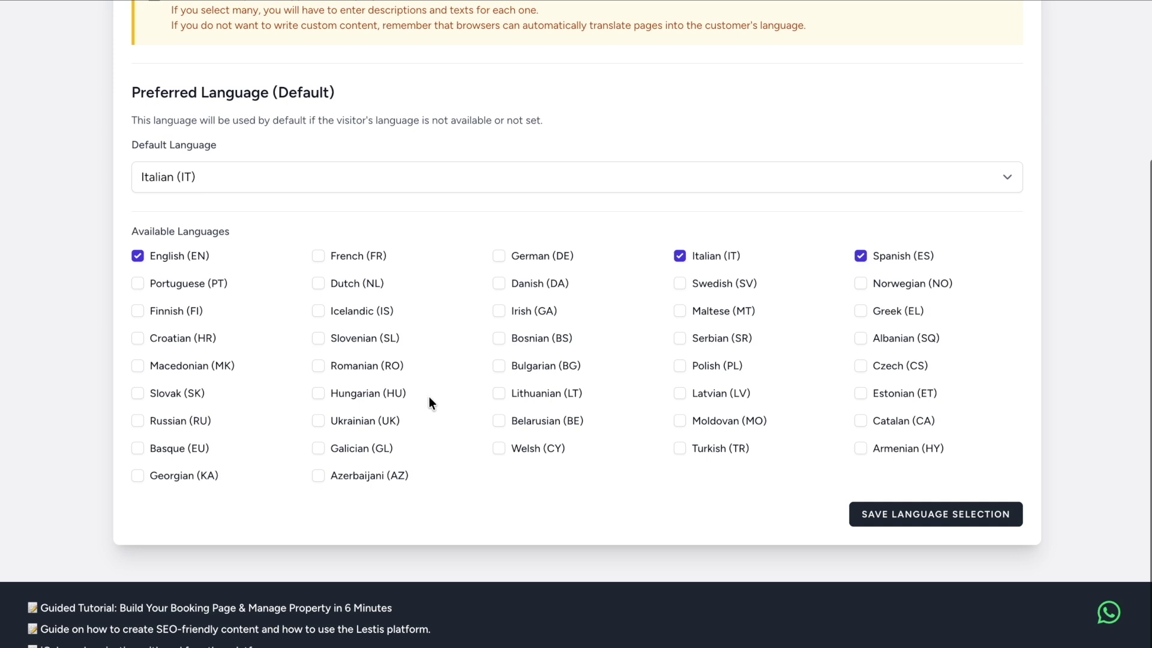
scroll(427, 397, "up", 4)
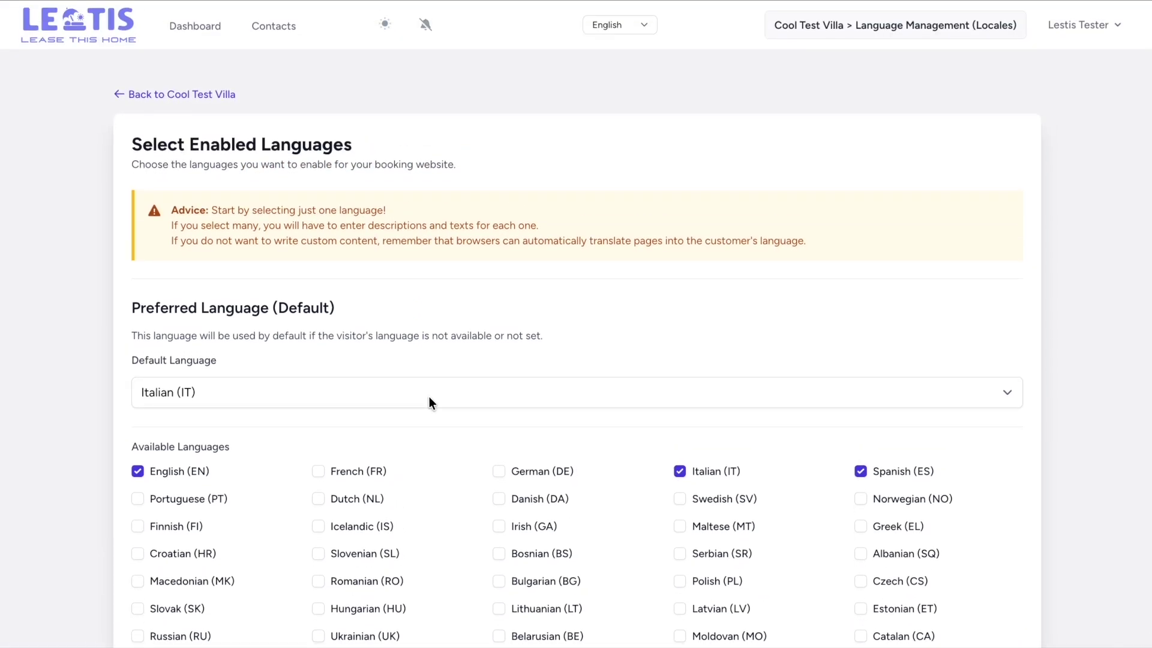
Step: Try enabling and disabling French (FR) as an available language, and return to the property page without saving
left_click(379, 474)
left_click(379, 474)
left_click(204, 96)
Step: Open Appearance and Brand, set the frontend template to Default (Modern and Clean), and save the visual settings
left_click(358, 483)
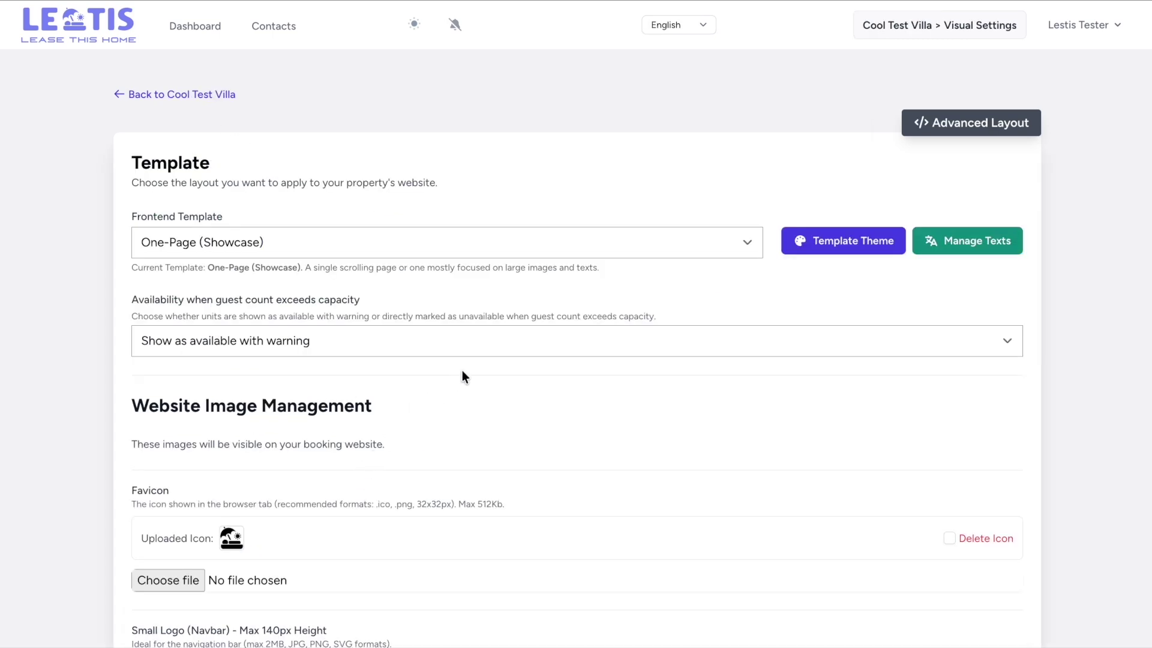
left_click(512, 243)
left_click(501, 225)
scroll(696, 481, "down", 8)
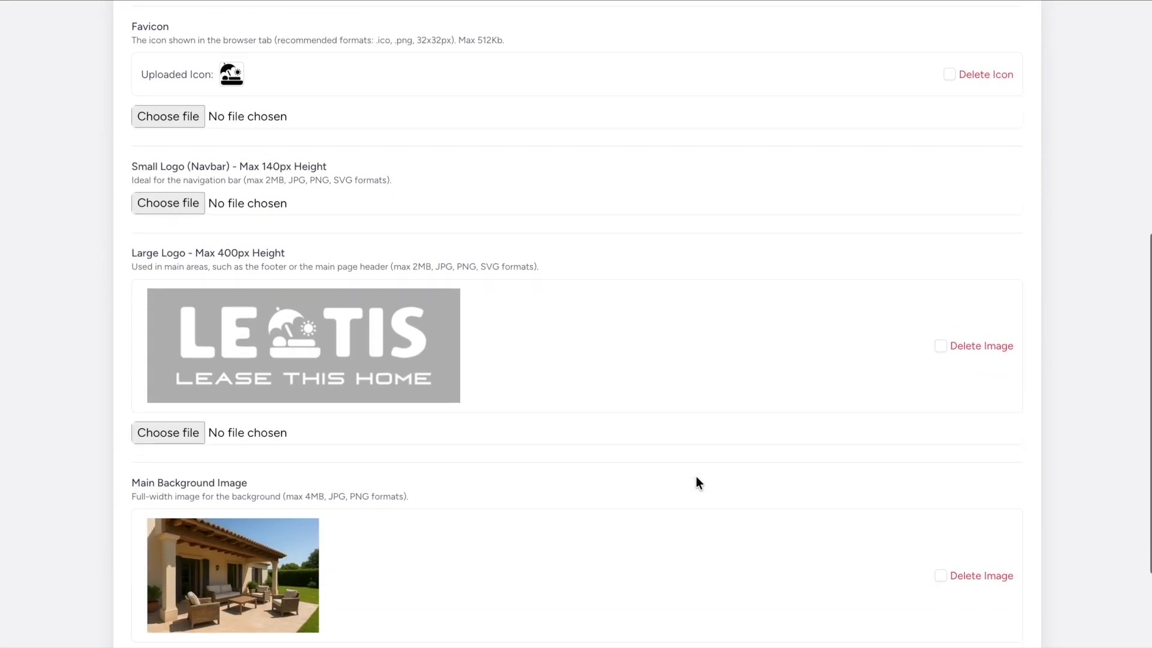
scroll(697, 478, "down", 4)
left_click(967, 510)
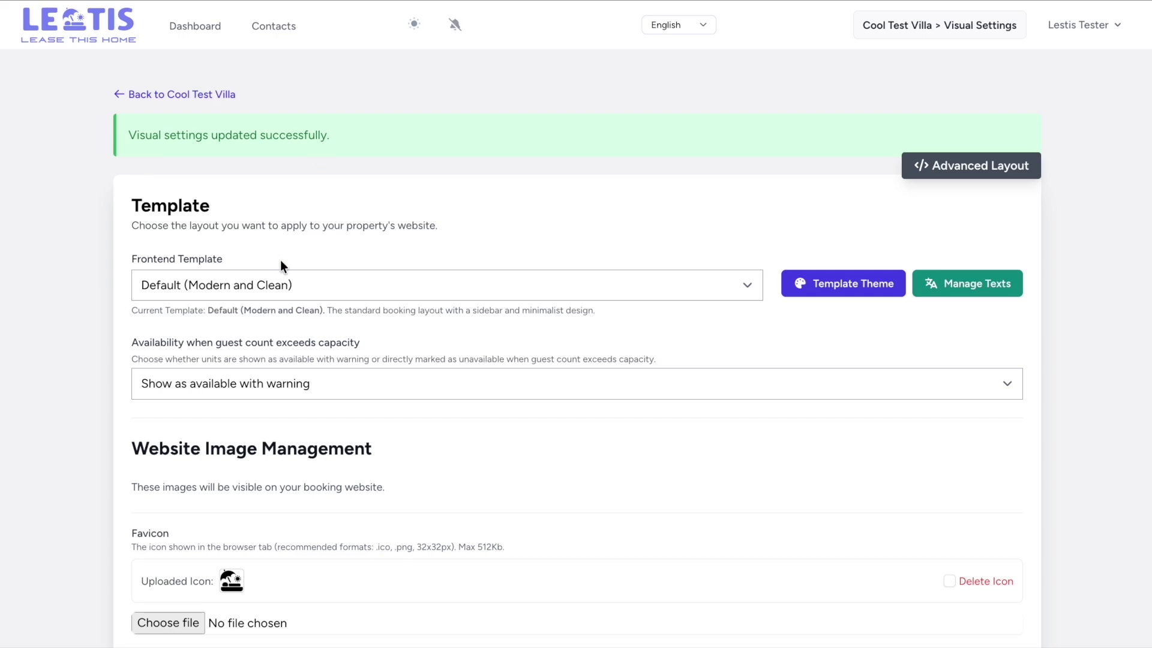
Step: Set the frontend template to One-Page (Showcase) and save the visual settings
left_click(299, 284)
left_click(295, 300)
scroll(624, 365, "down", 3)
scroll(851, 493, "down", 9)
left_click(909, 473)
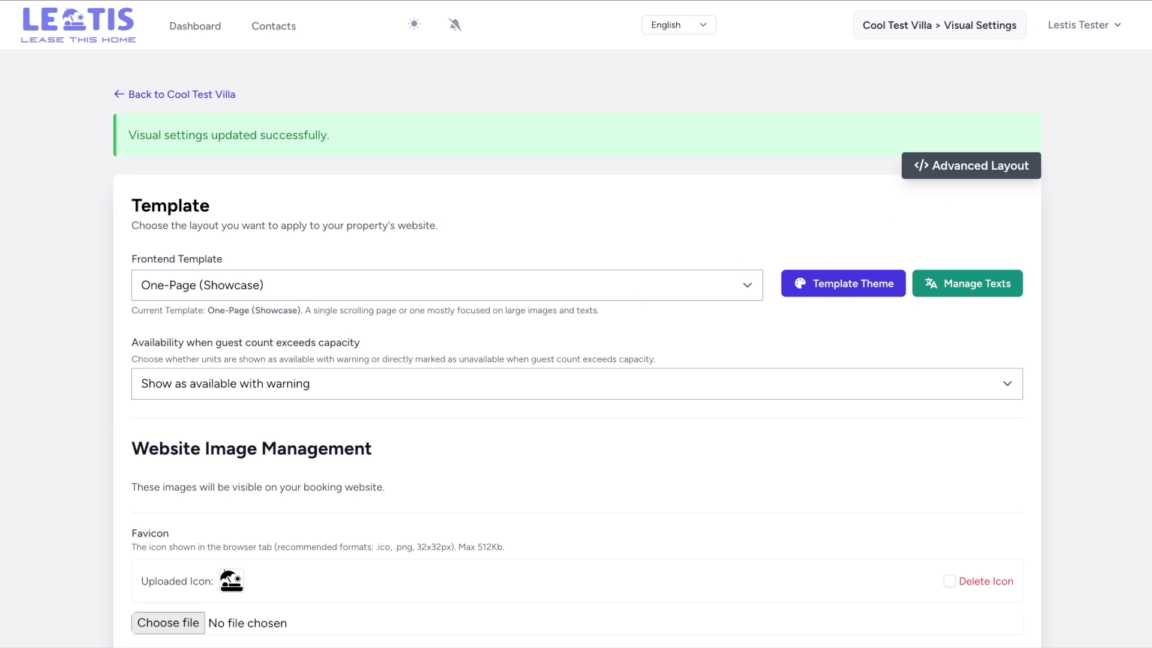
Step: Review the Website Image Management section with its favicon, small logo, large logo and main background image
mouse_move(118, 412)
left_mouse_down()
mouse_move(390, 411)
mouse_move(408, 339)
mouse_move(120, 328)
mouse_move(118, 413)
left_mouse_up()
scroll(420, 560, "down", 1)
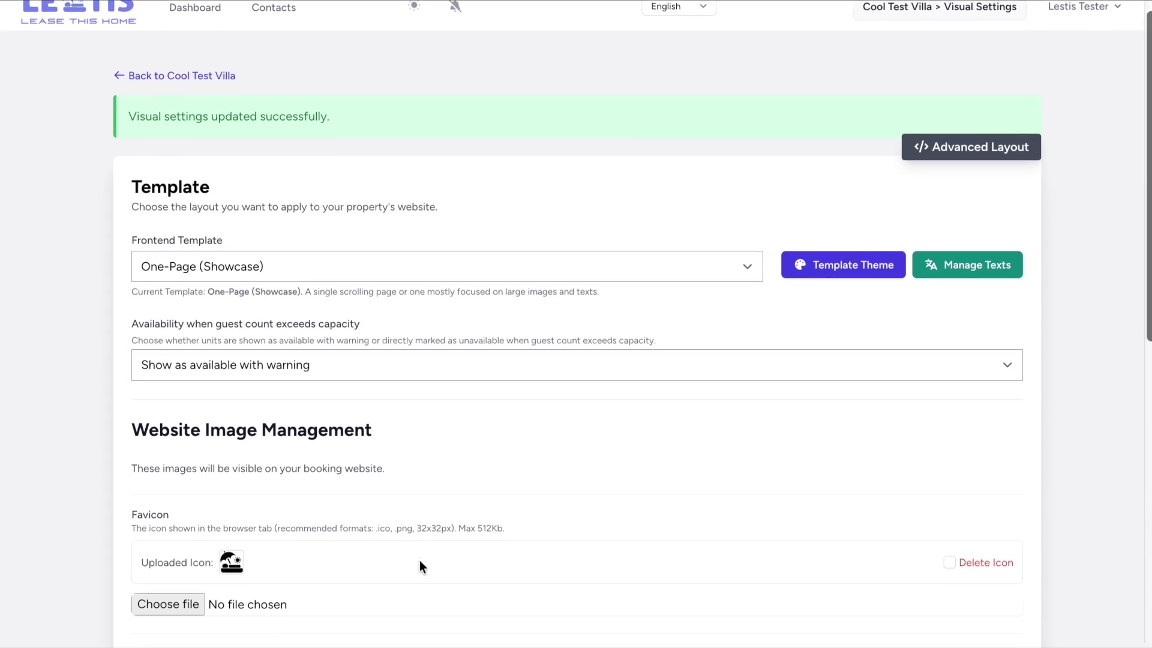
scroll(422, 557, "down", 5)
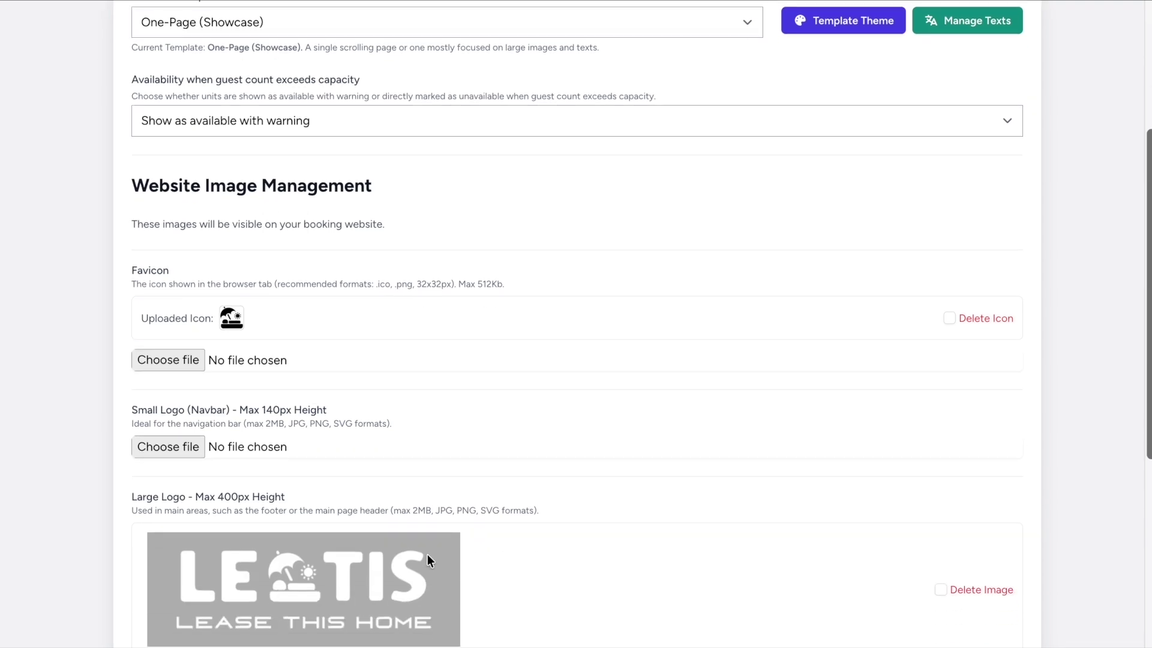
scroll(433, 559, "down", 1)
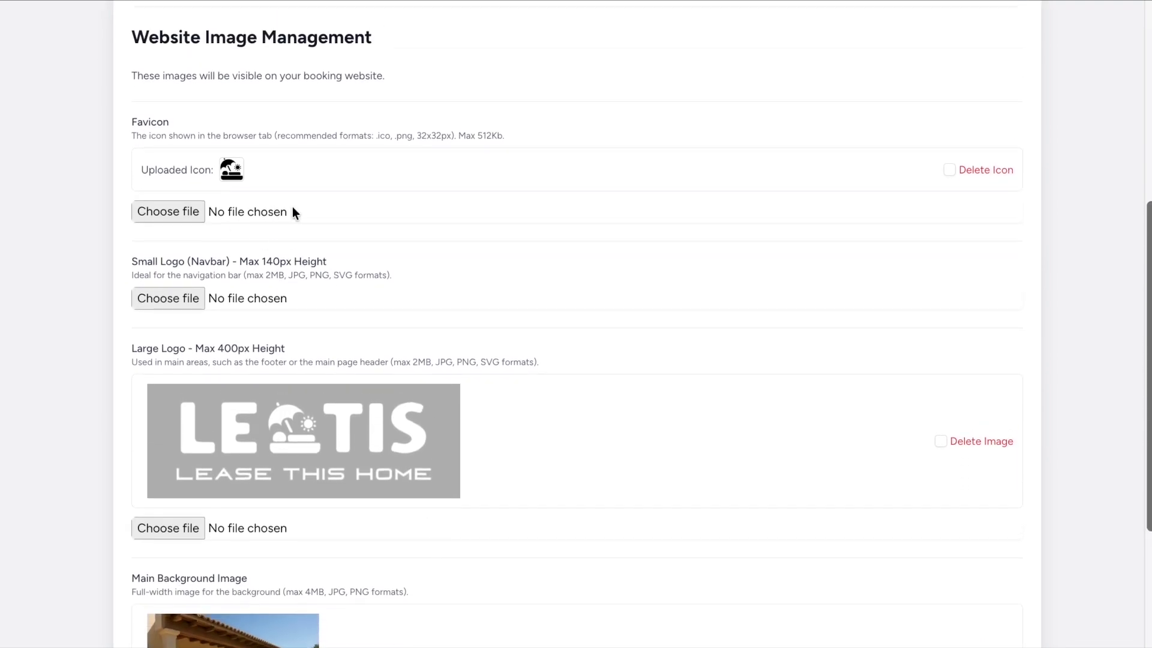
scroll(306, 282, "down", 2)
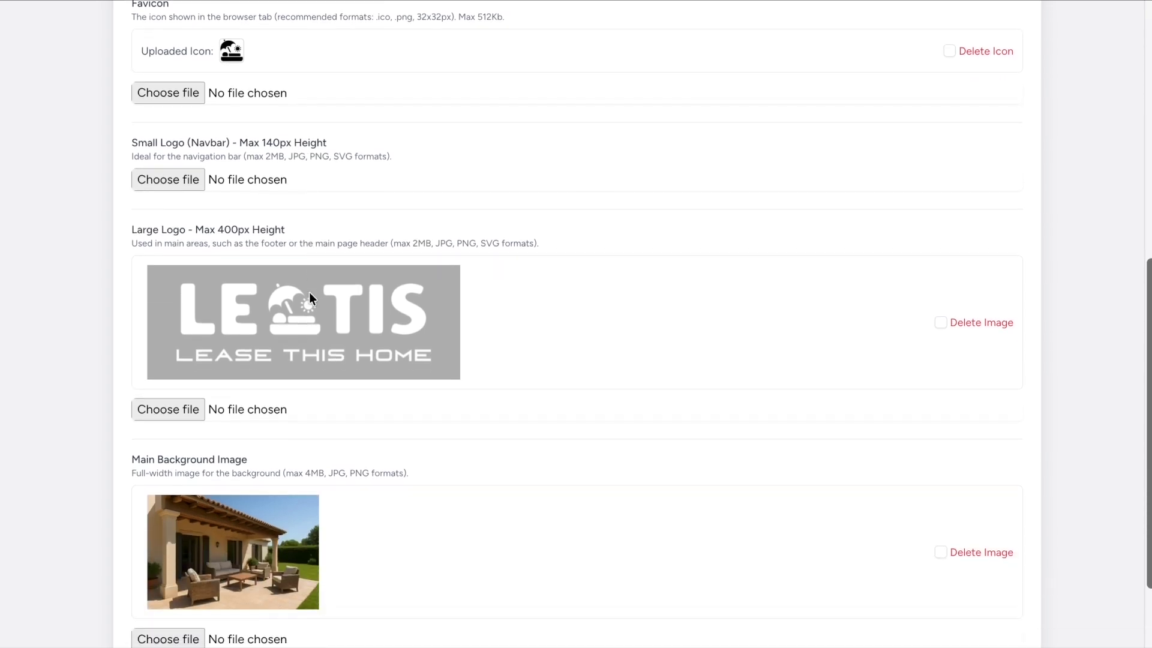
scroll(309, 294, "down", 3)
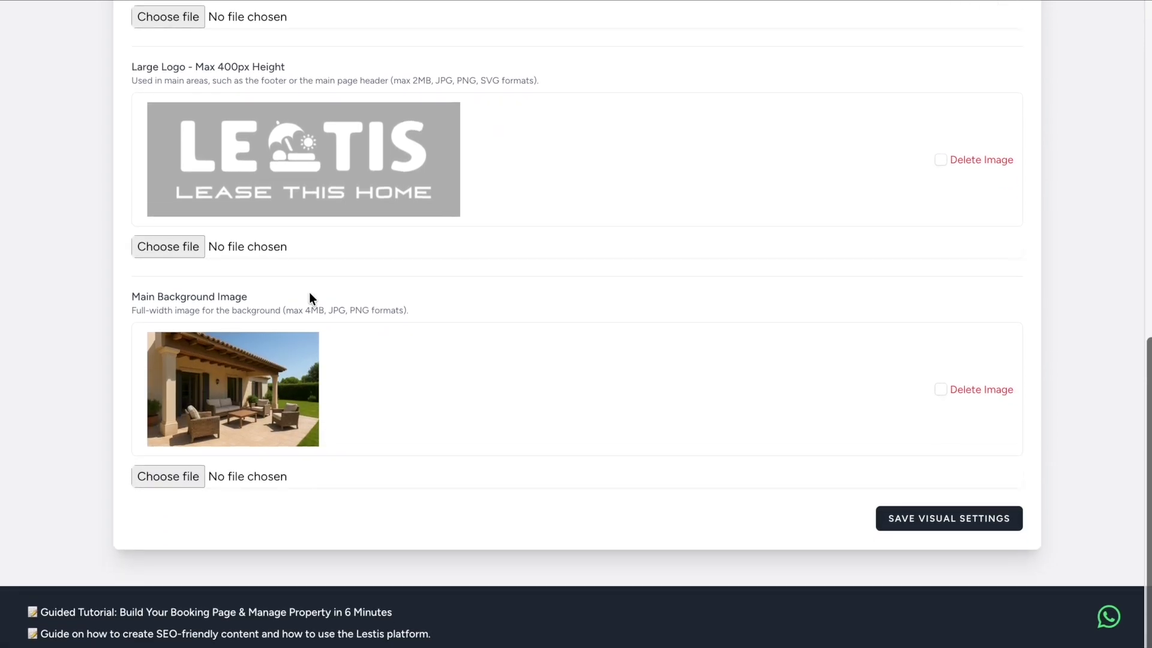
scroll(465, 283, "up", 8)
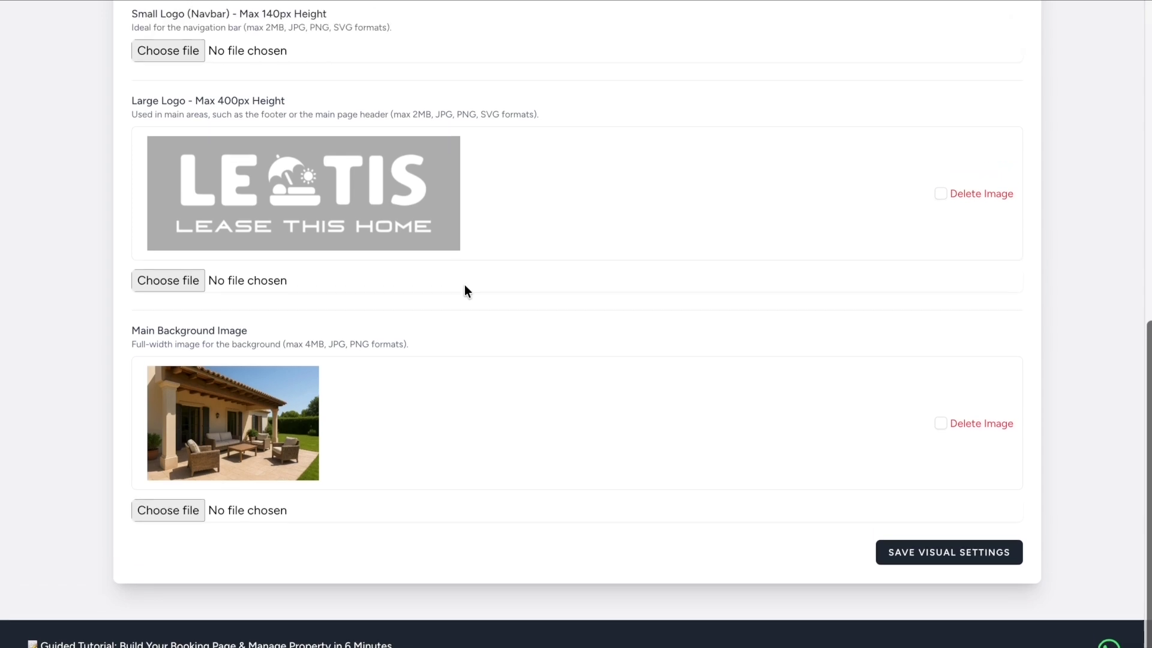
scroll(493, 304, "up", 3)
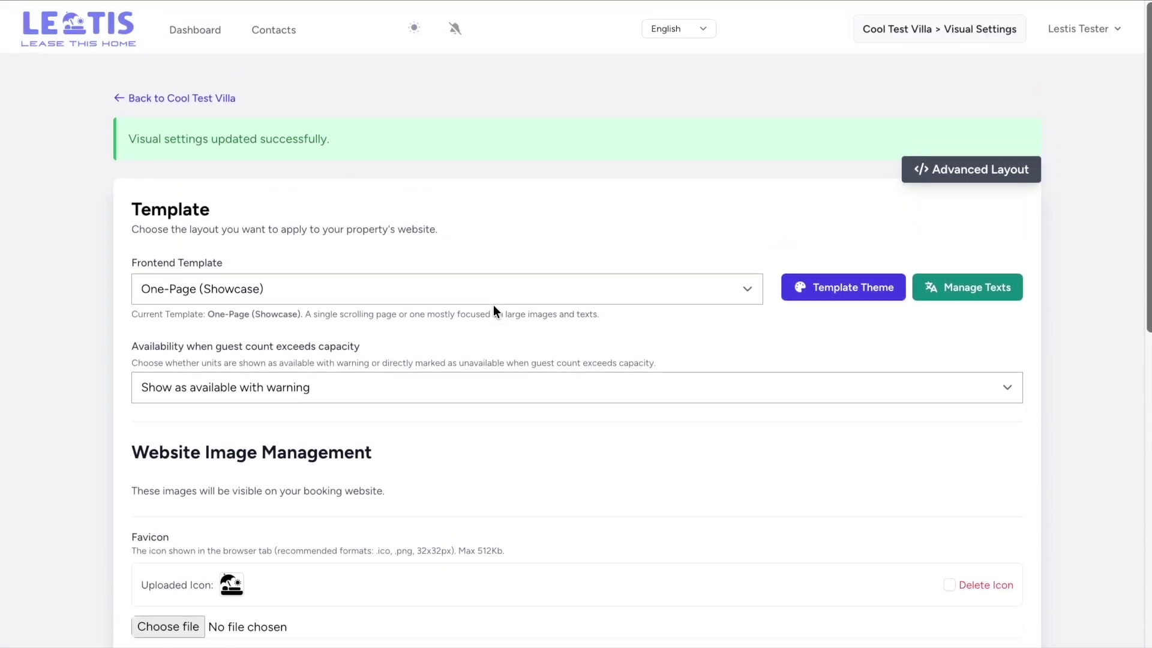
Step: View the Template Theme customization options and color previews, and return to the visual settings
left_click(822, 293)
scroll(461, 348, "down", 8)
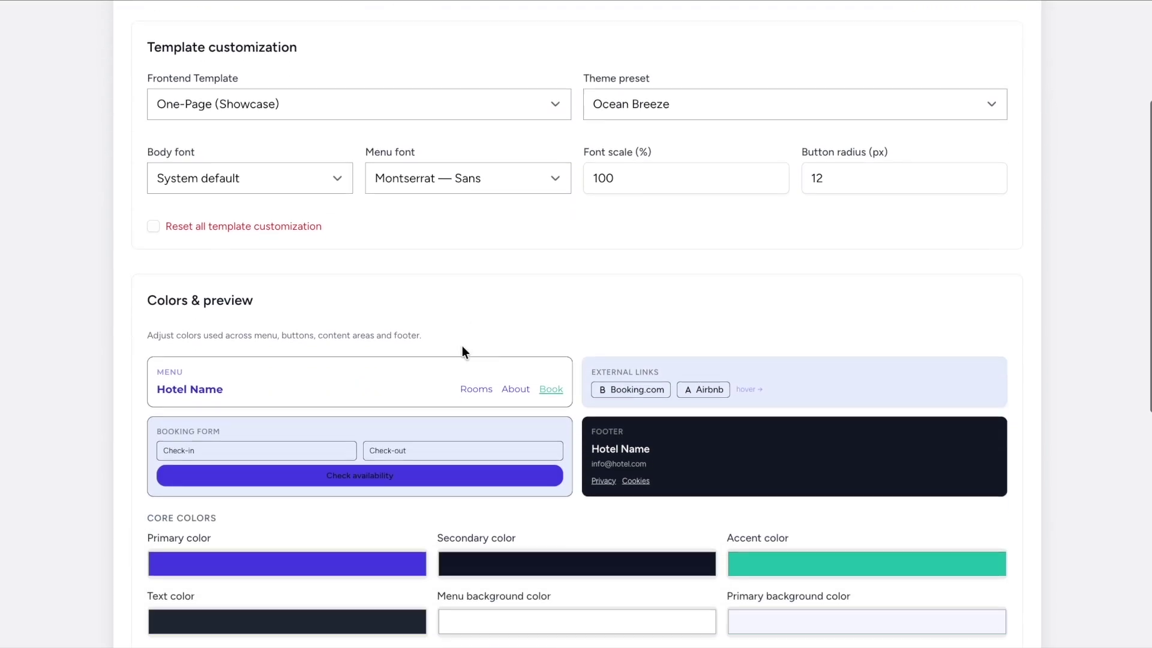
scroll(474, 347, "up", 8)
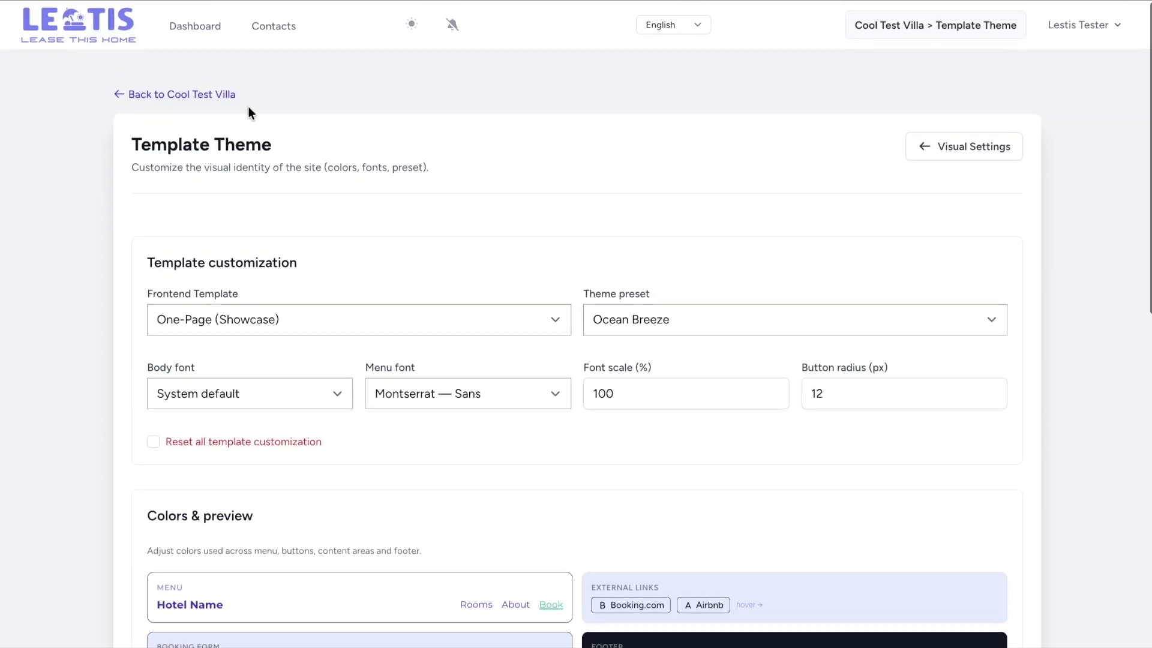
left_click(944, 147)
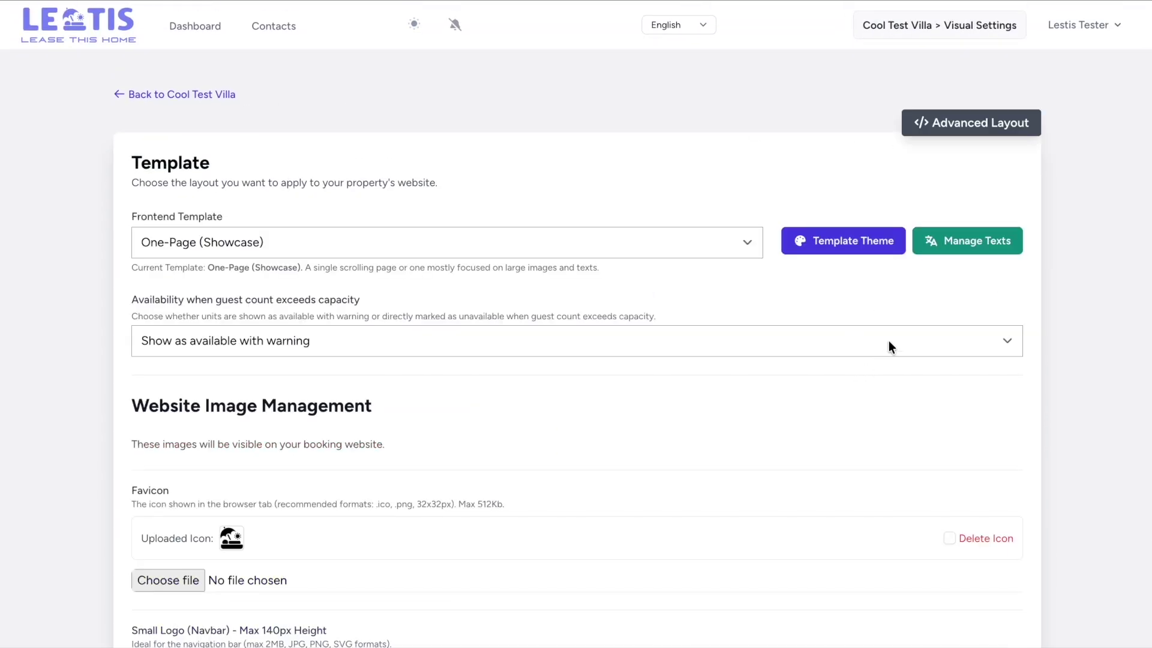
Step: Look through the multilingual text placeholders in Manage Texts, and return to the visual settings
left_click(947, 241)
scroll(729, 258, "down", 5)
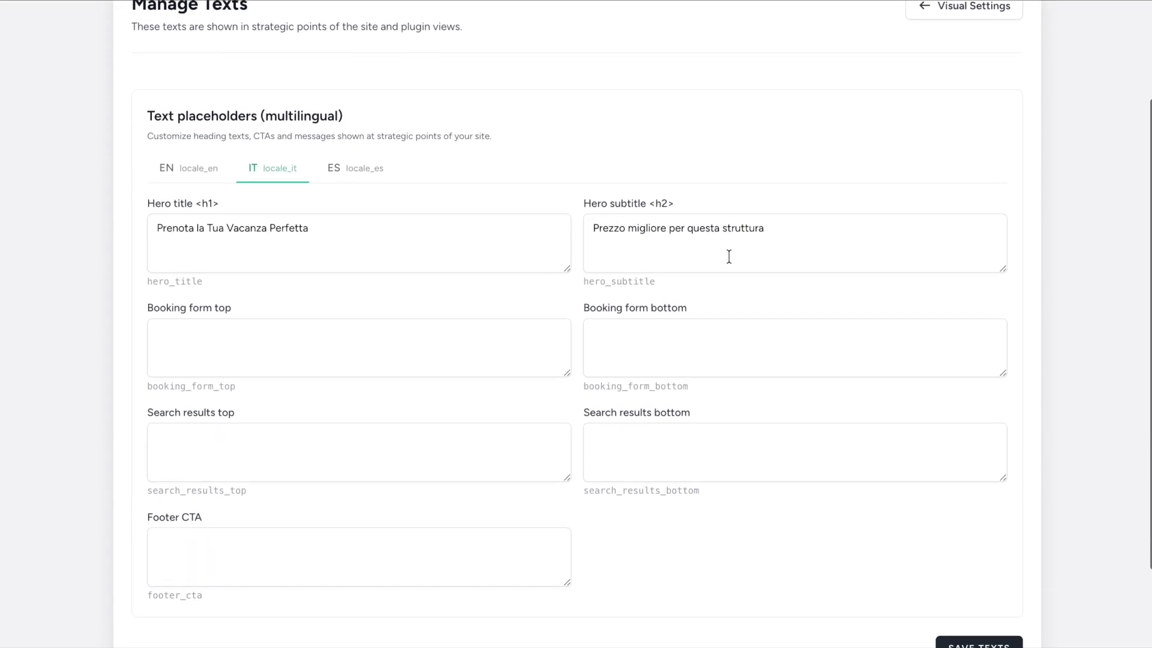
scroll(729, 257, "up", 5)
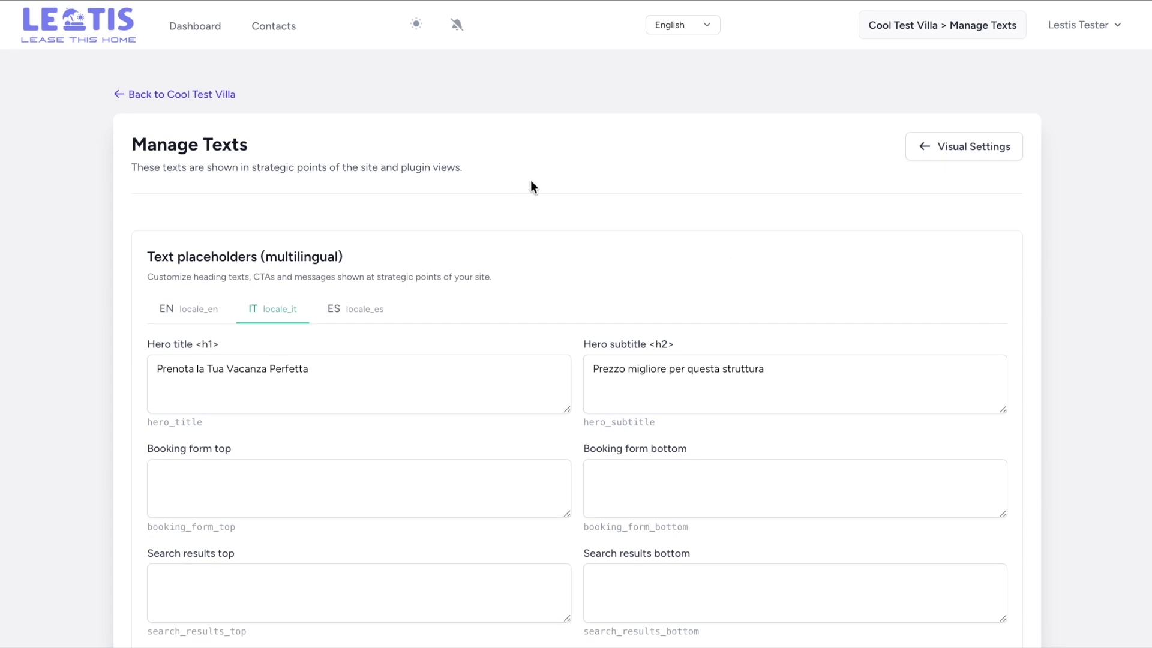
left_click(941, 148)
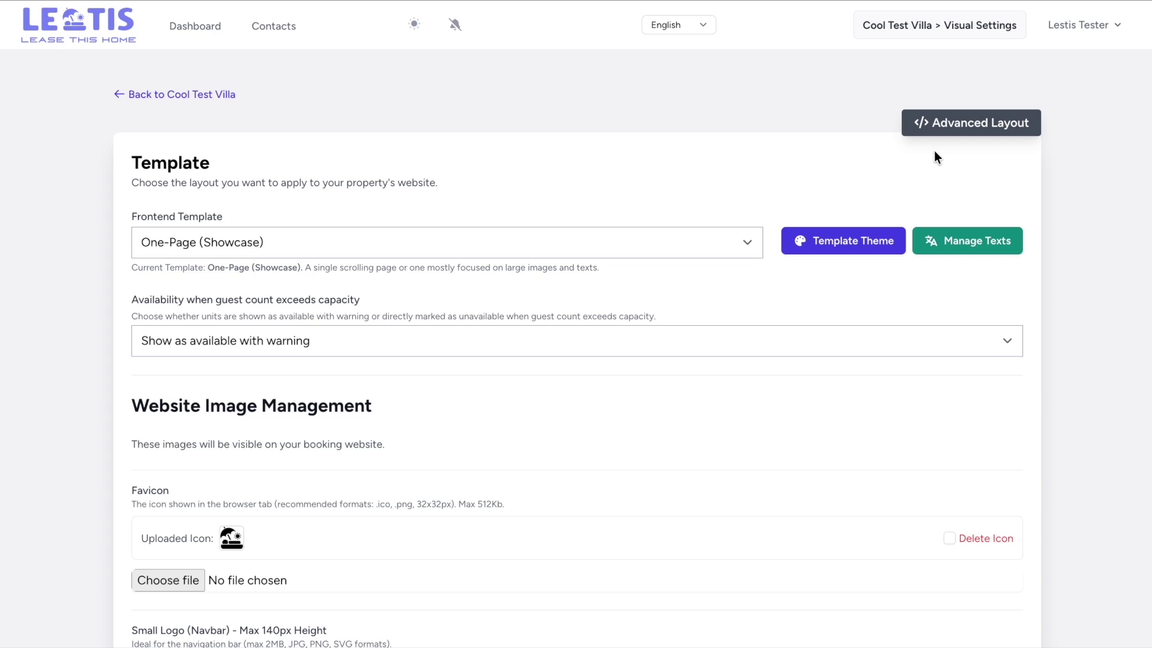
Step: Examine the custom CSS and JavaScript fields in Advanced Layout, and return to the property page
left_click(942, 123)
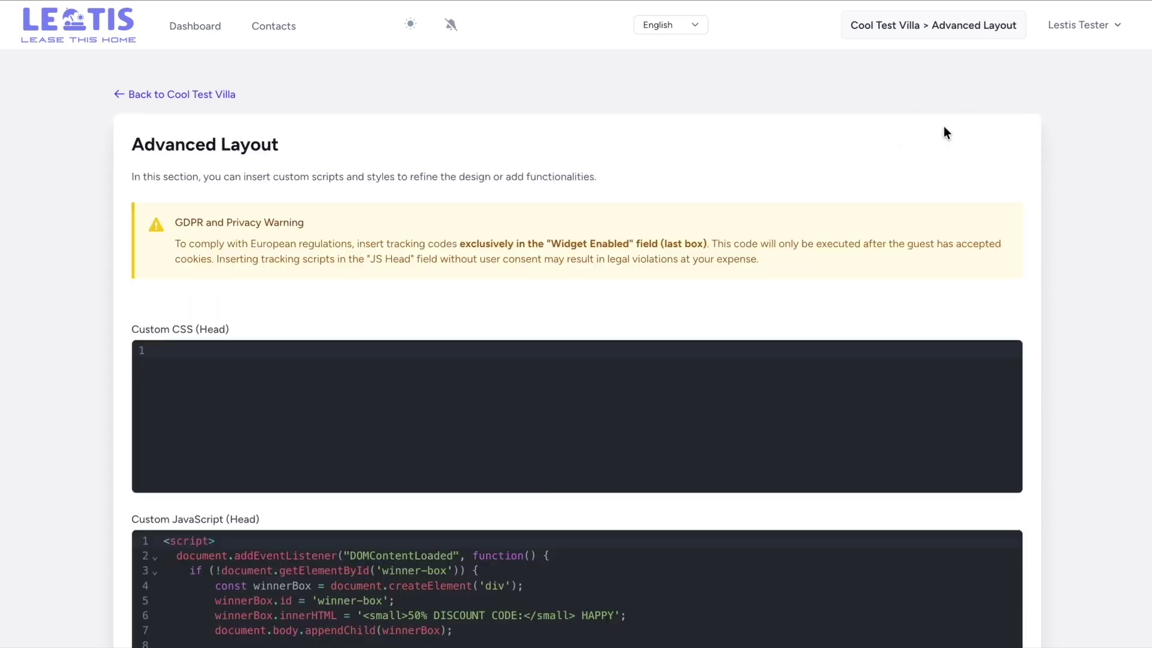
scroll(720, 246, "down", 5)
scroll(693, 246, "down", 4)
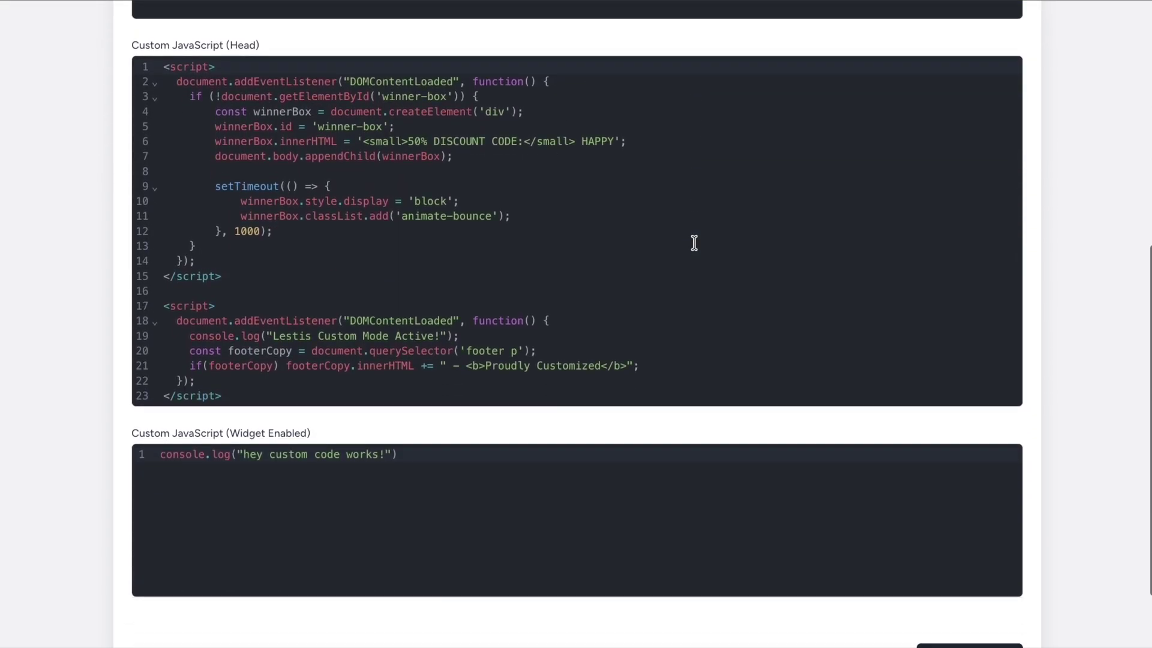
scroll(689, 243, "up", 9)
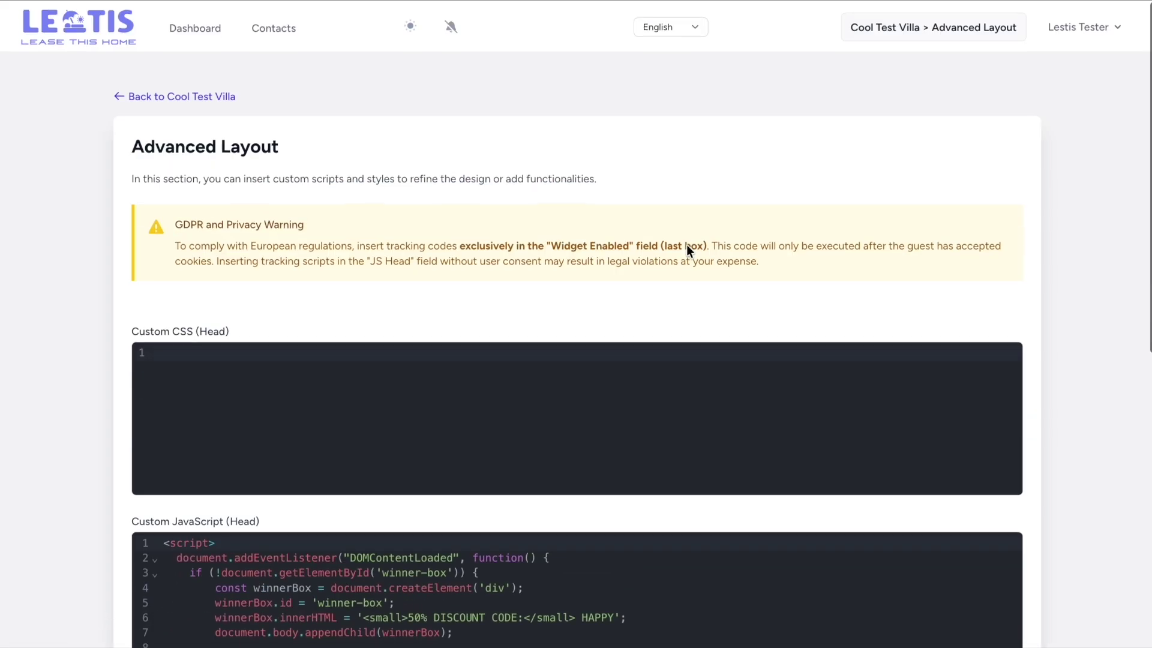
left_click(224, 96)
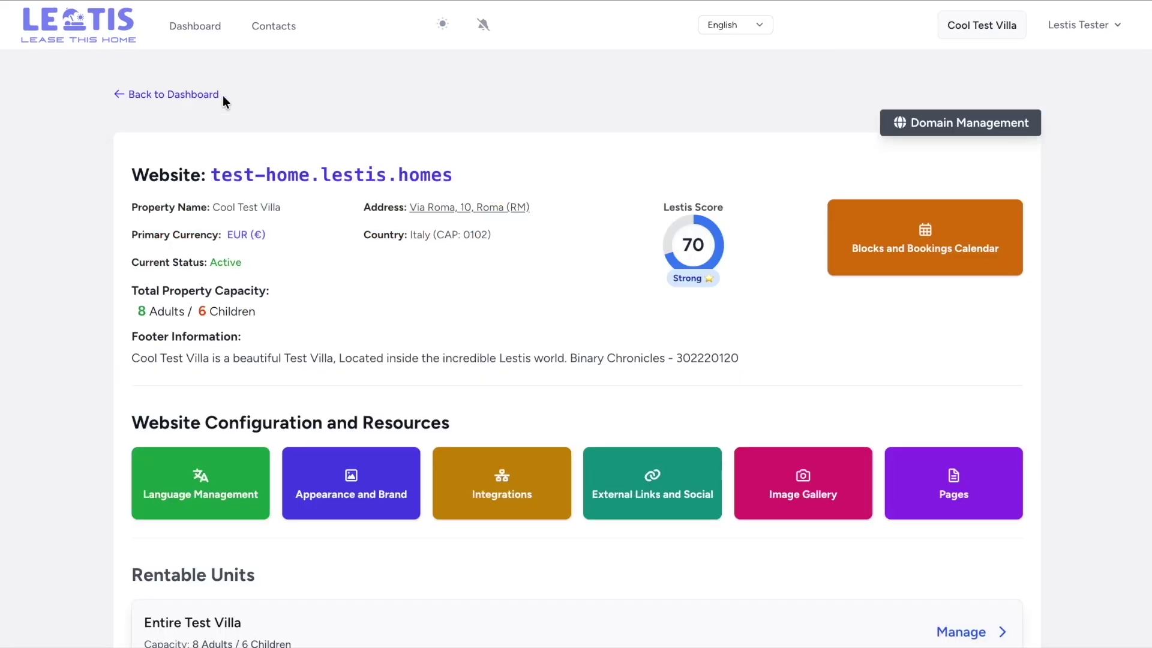
Step: Review the booking site and social network links in External Links and Social, and return to the property page
left_click(645, 475)
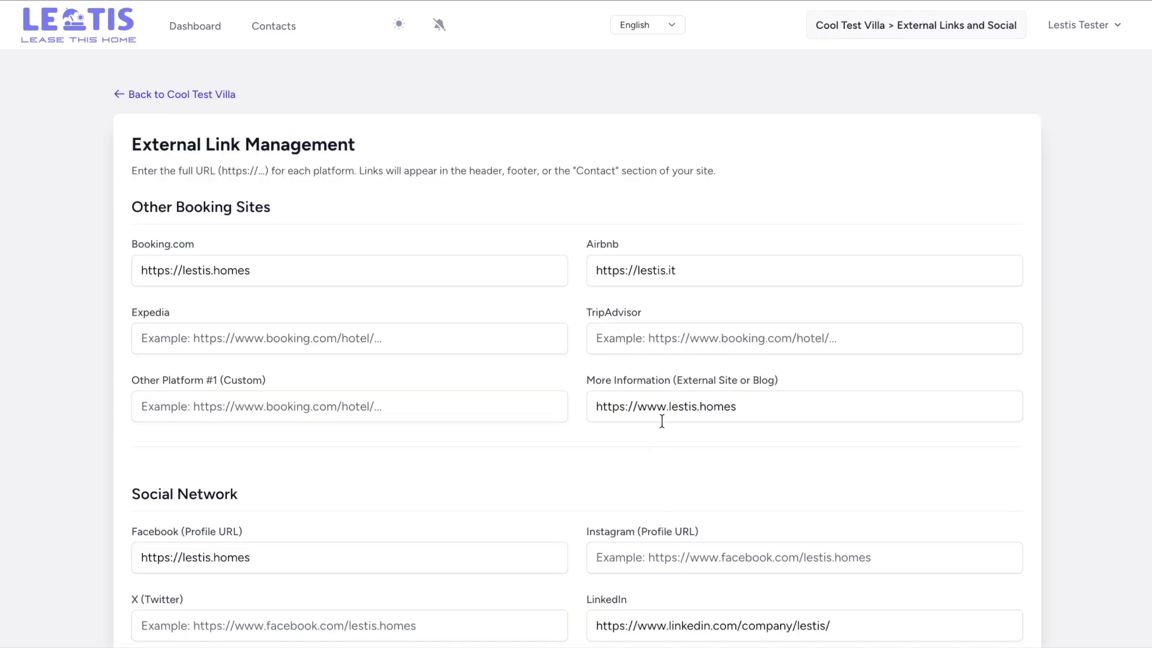
scroll(660, 425, "down", 3)
scroll(664, 415, "down", 1)
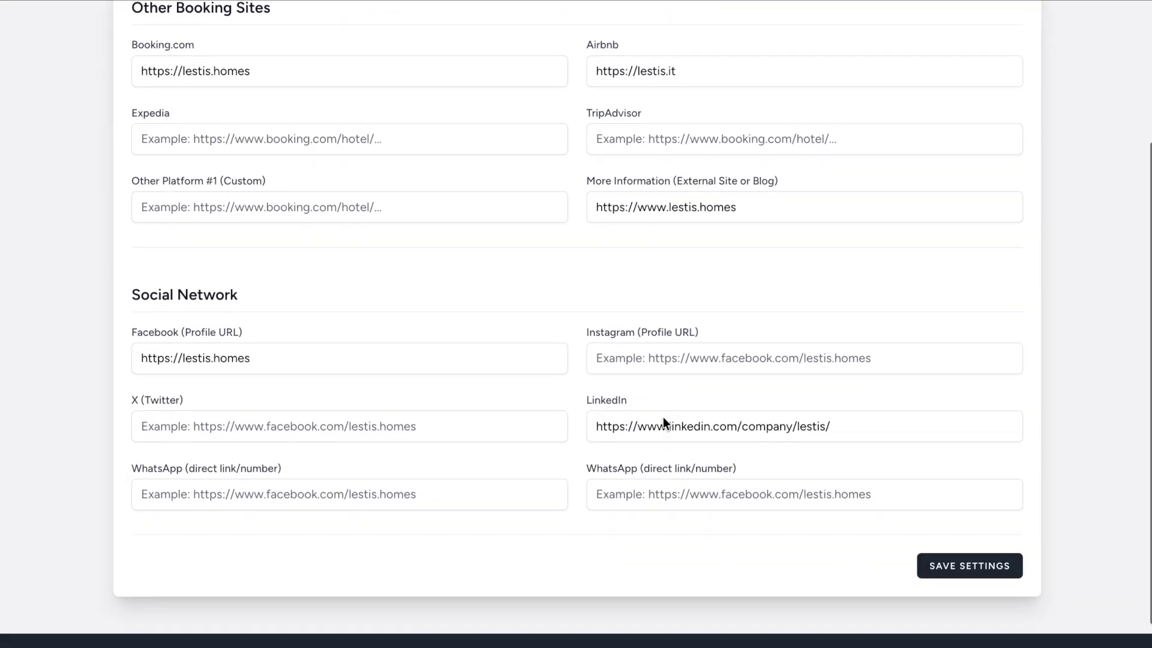
scroll(663, 416, "up", 2)
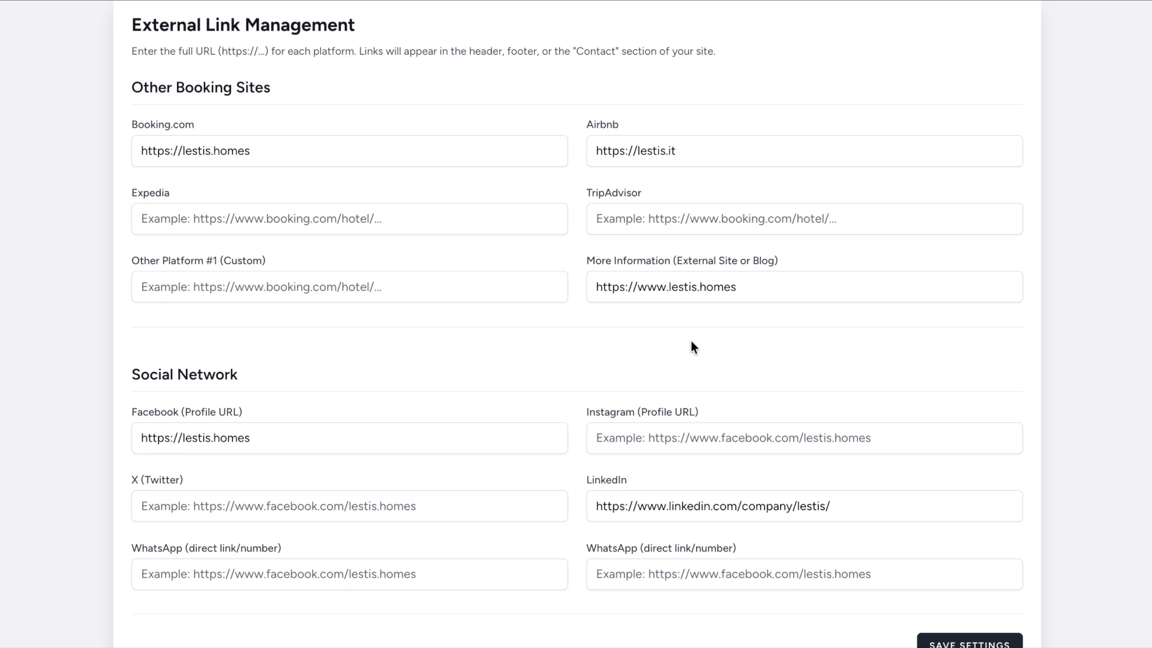
scroll(679, 364, "up", 3)
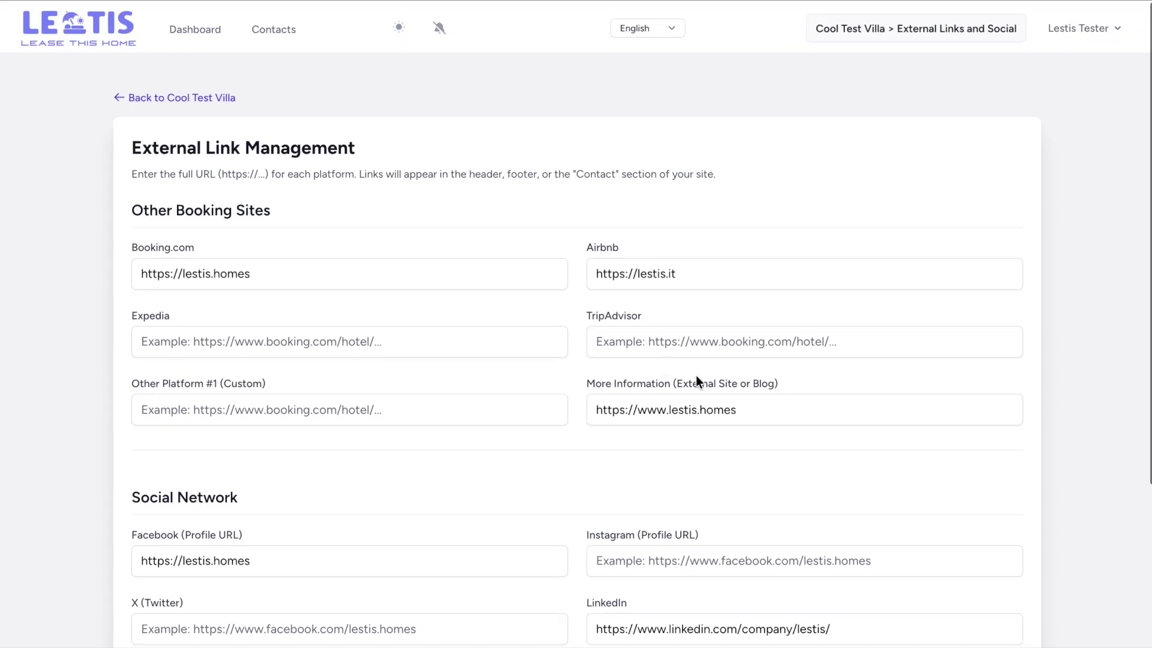
left_click(222, 95)
Step: View the upload area and available images in the Image Gallery, and return to the property page
scroll(739, 362, "down", 2)
left_click(772, 492)
scroll(761, 370, "down", 3)
mouse_move(499, 408)
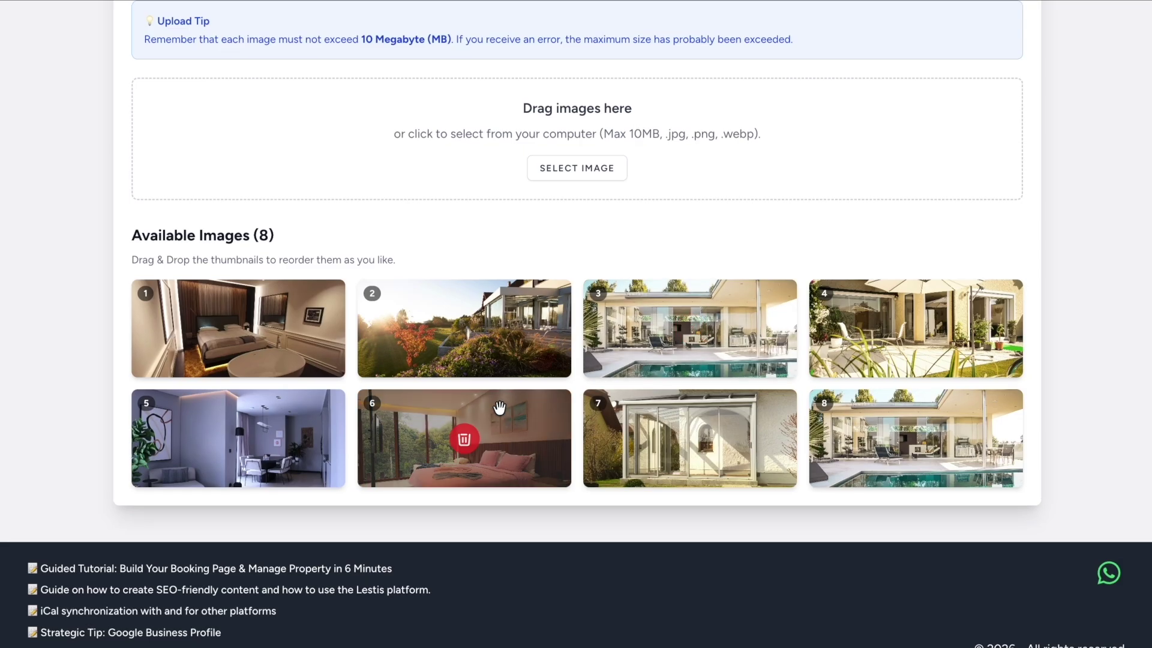
scroll(478, 354, "up", 3)
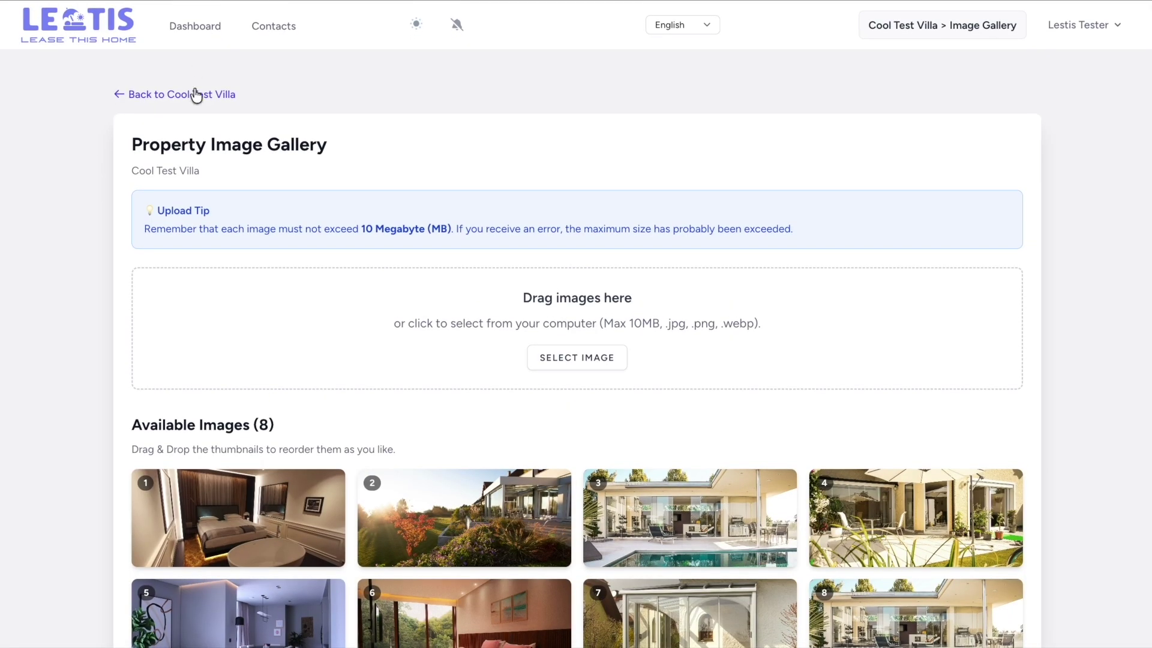
left_click(200, 96)
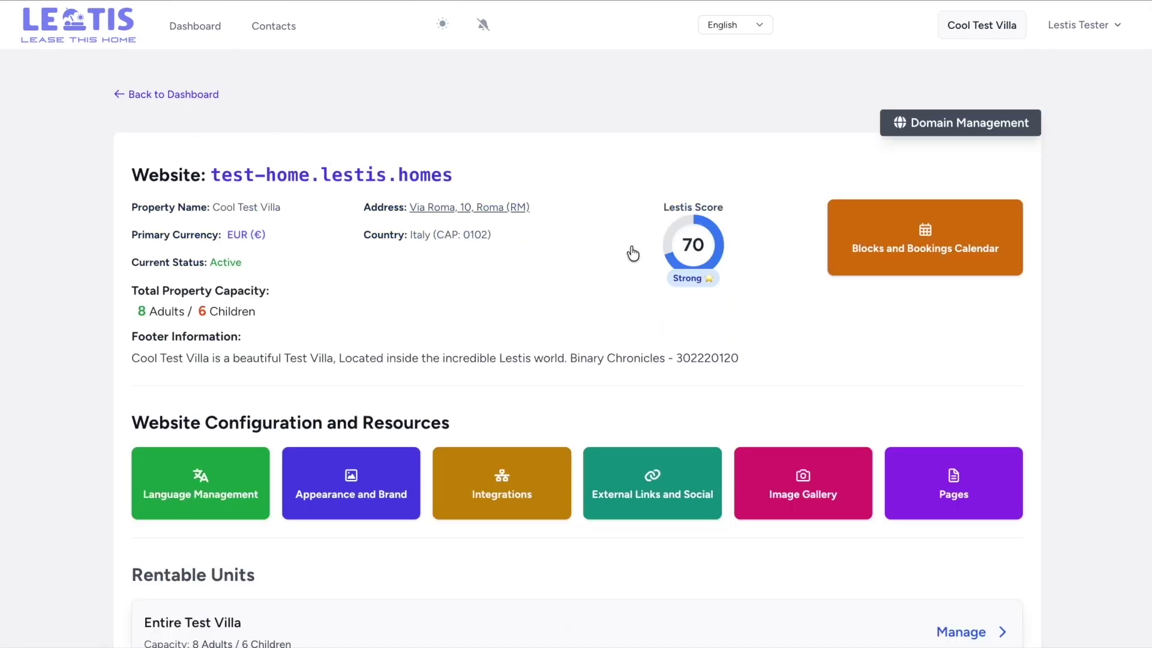
Step: Open the content of the Contenuti Home page for editing and look through its English text
left_click(910, 460)
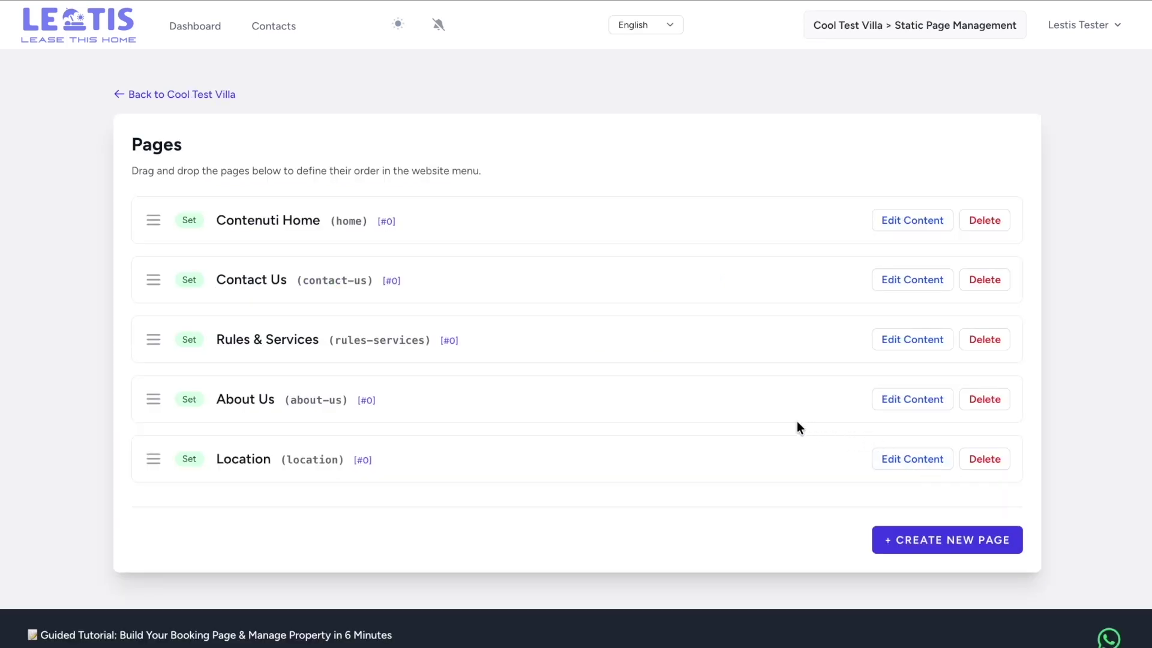
left_click(910, 233)
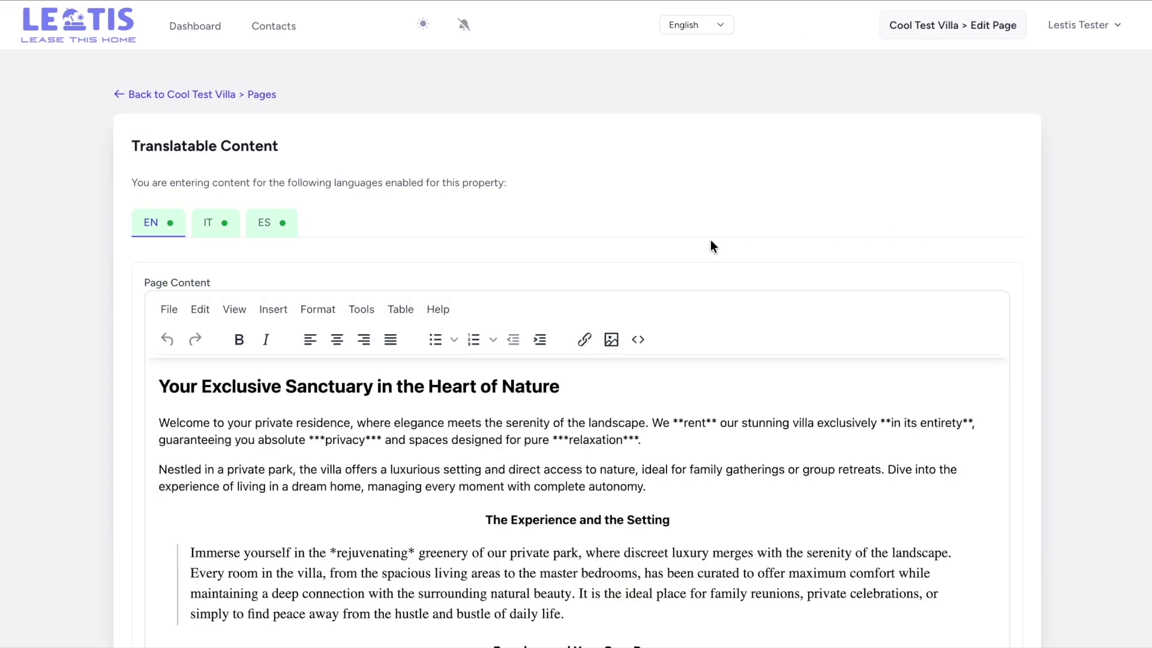
scroll(711, 239, "down", 4)
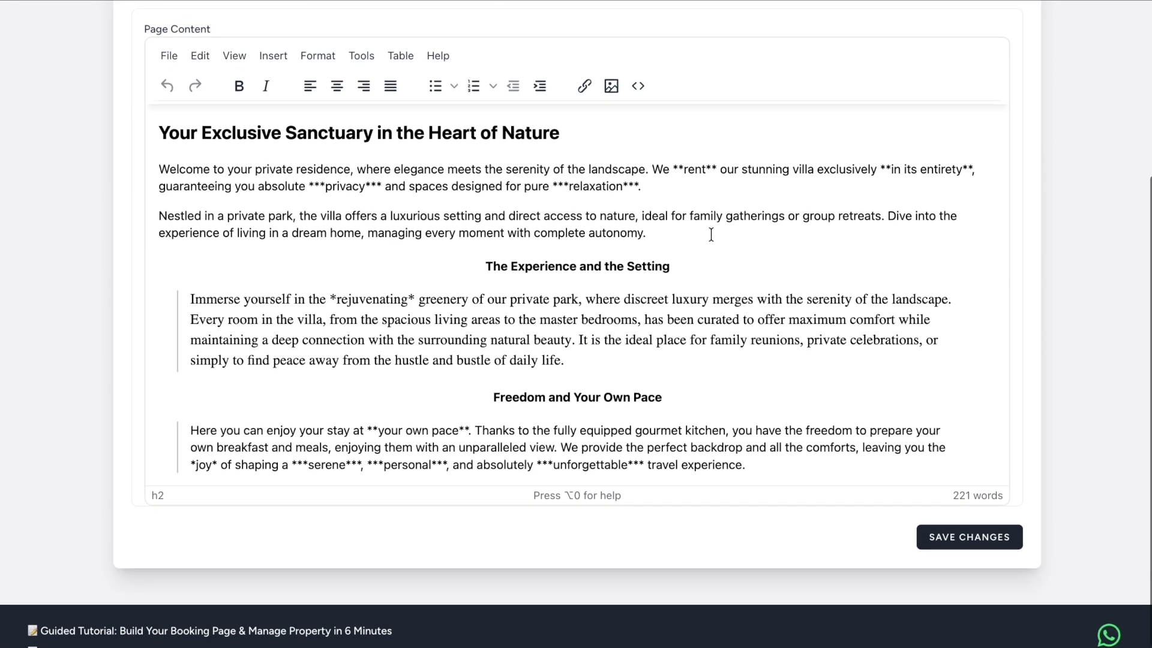
Step: Compare the home page's English content with the public Cool Test Villa website, and return to the content editor
scroll(711, 234, "up", 2)
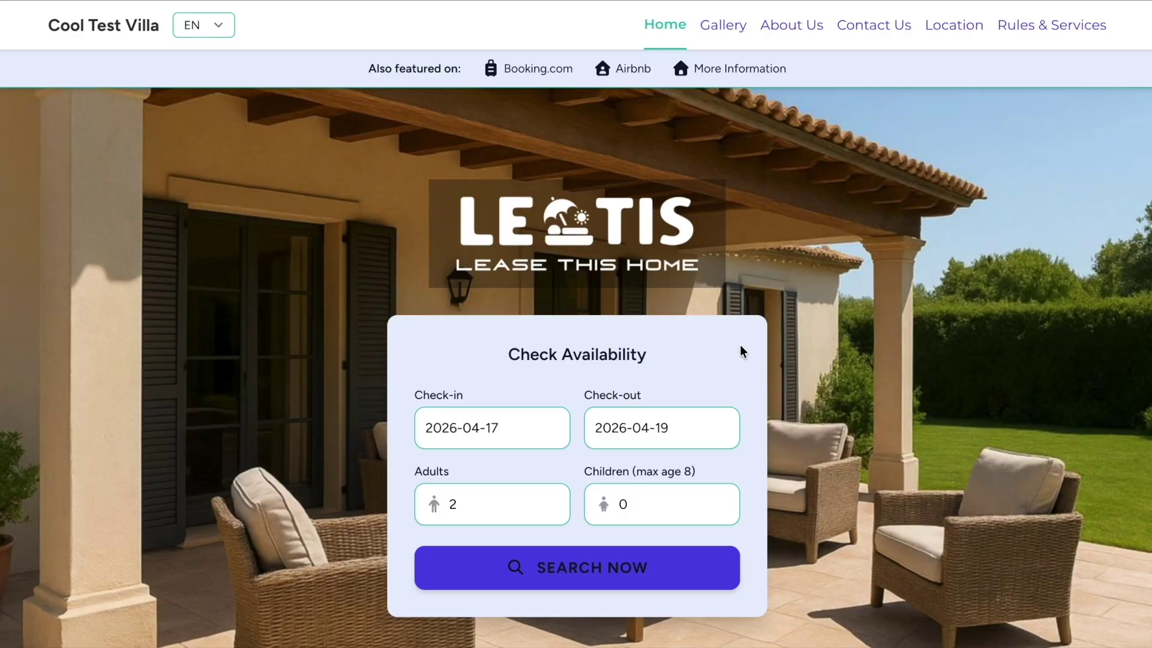
scroll(743, 347, "down", 10)
scroll(745, 343, "up", 1)
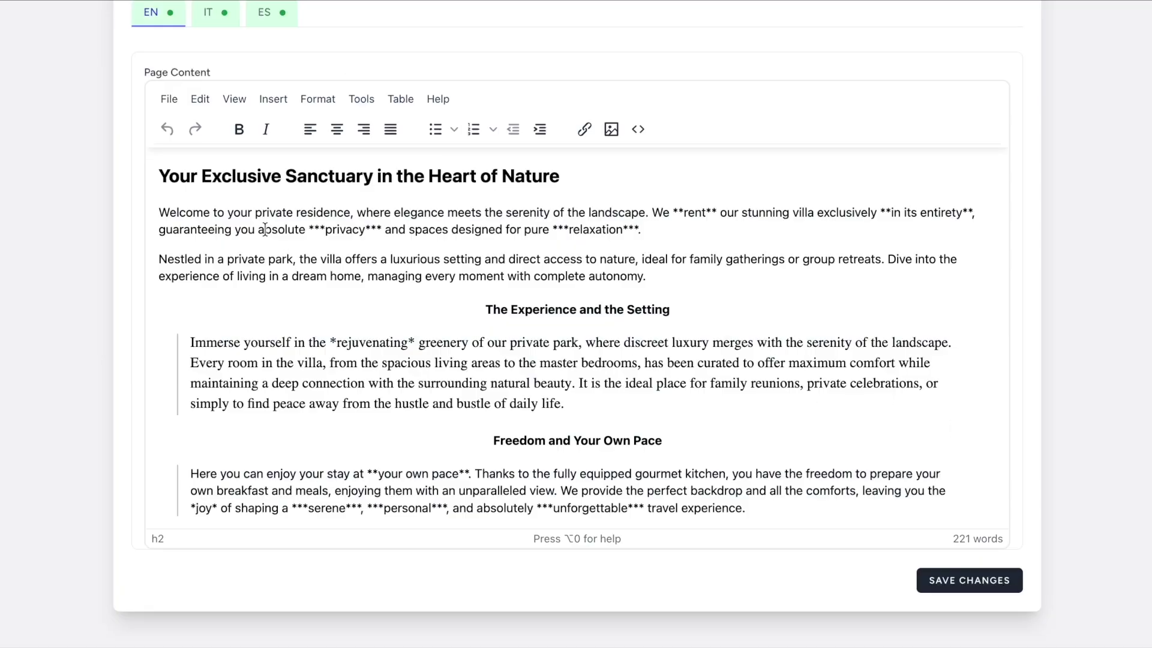
Step: Select part of the welcome paragraph, view the heading formats available for it, and leave the text unformatted
left_click_drag(253, 212, 418, 213)
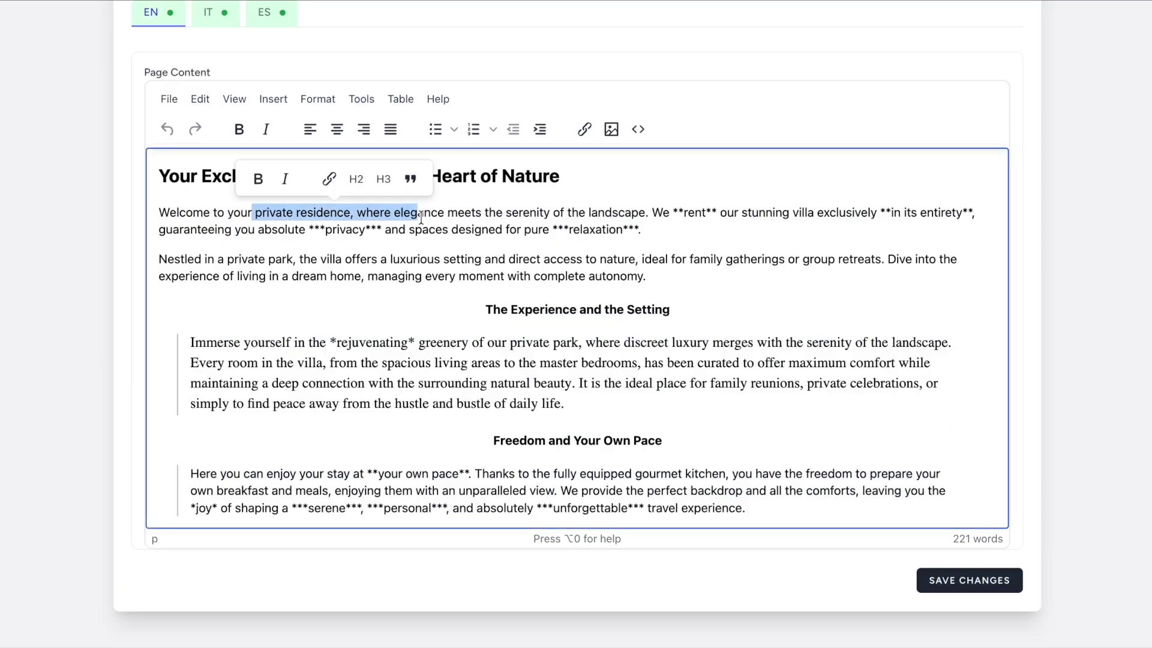
left_click(325, 99)
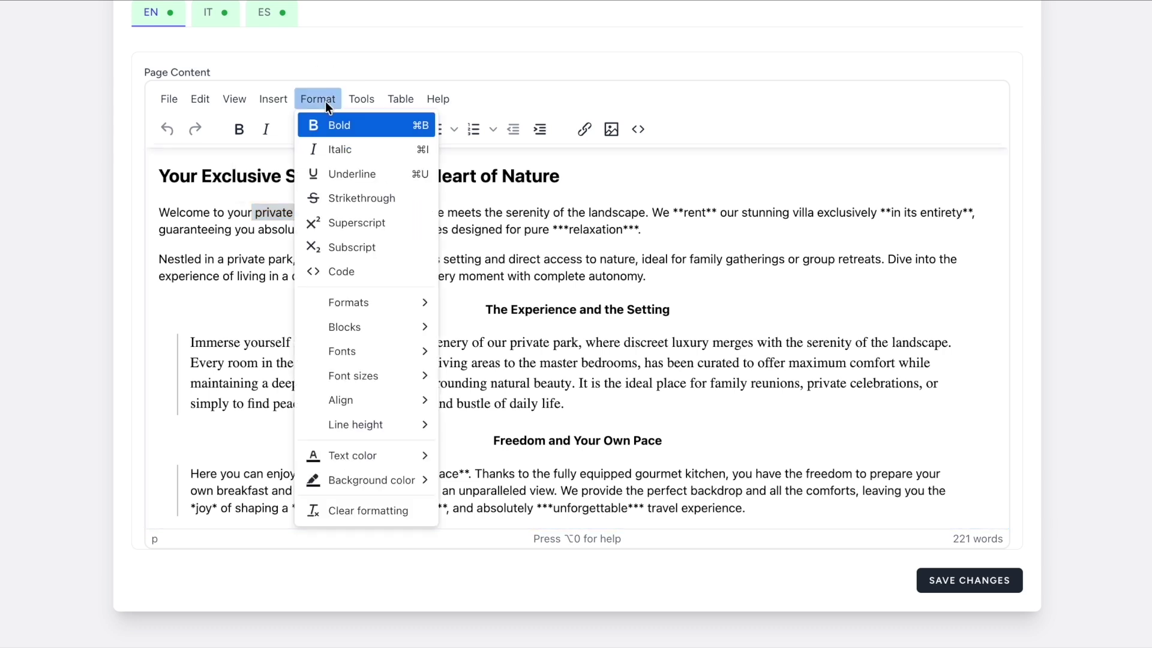
mouse_move(345, 300)
mouse_move(451, 306)
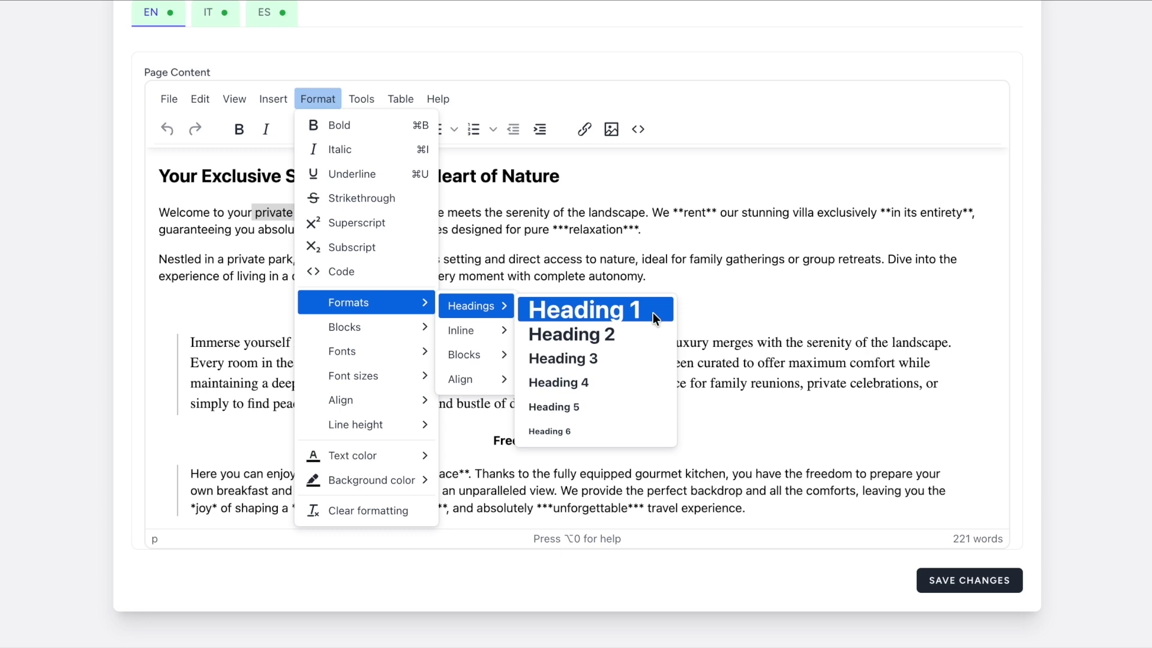
left_click(730, 310)
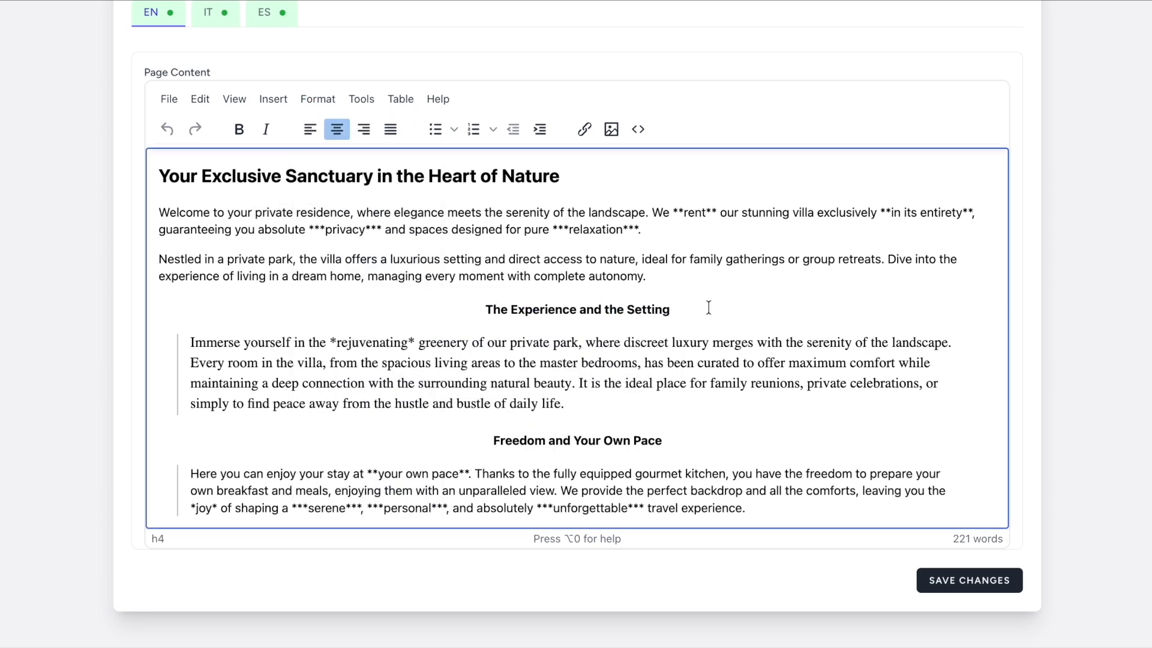
Step: View the HTML source code of the English home page content, and close it without saving
left_click(641, 129)
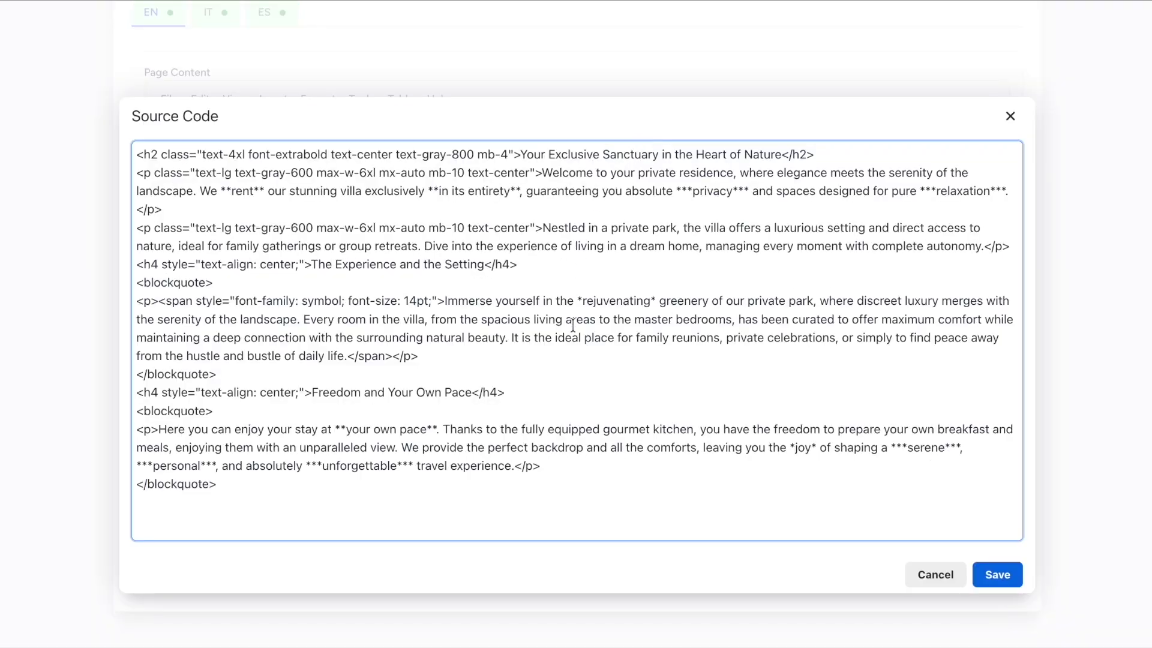
left_click_drag(257, 490, 252, 407)
left_click(302, 488)
right_click(262, 507)
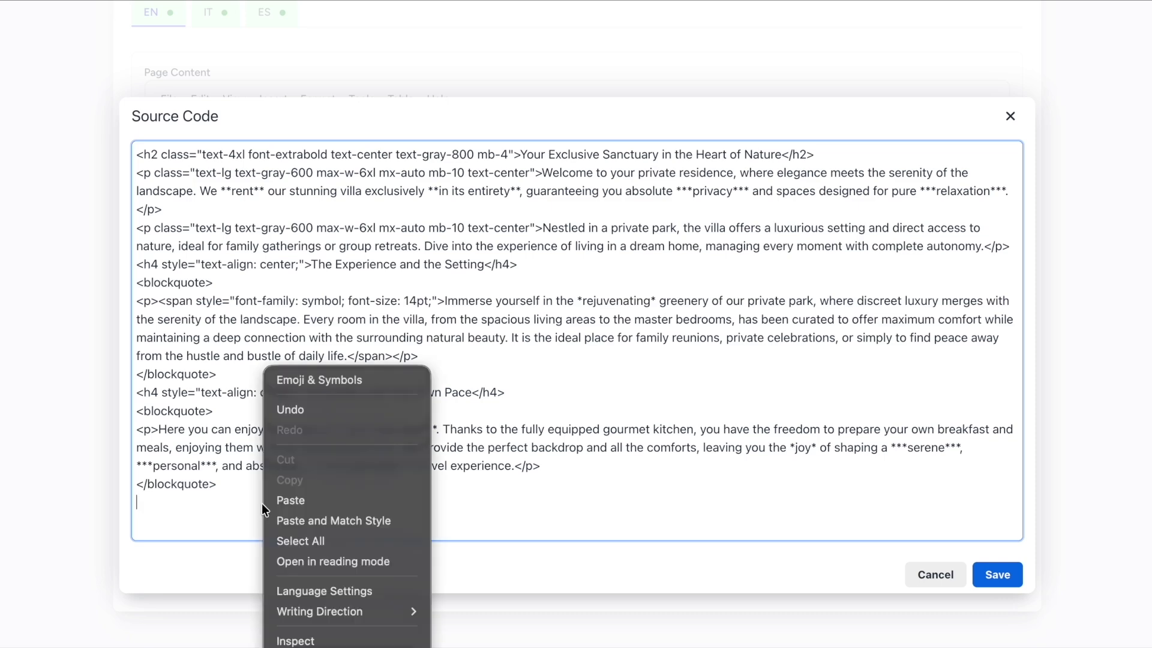
left_click(256, 502)
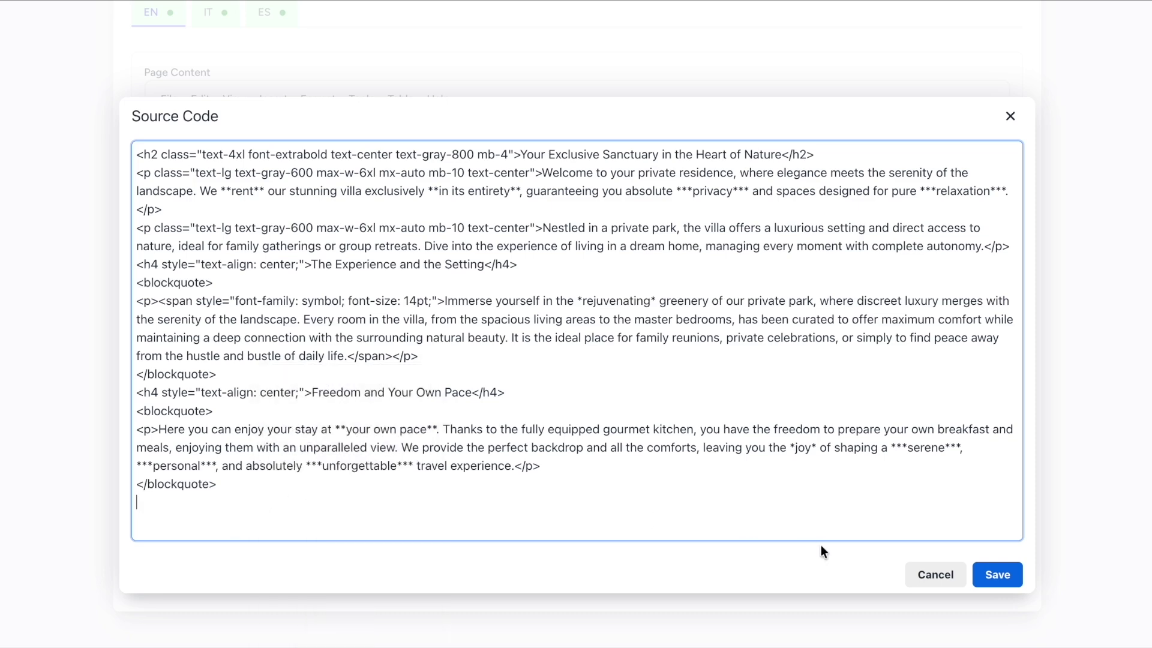
left_click(937, 573)
Step: Check the home page's source code again, discard it without changes, and return to the property's list of pages
scroll(663, 448, "down", 2)
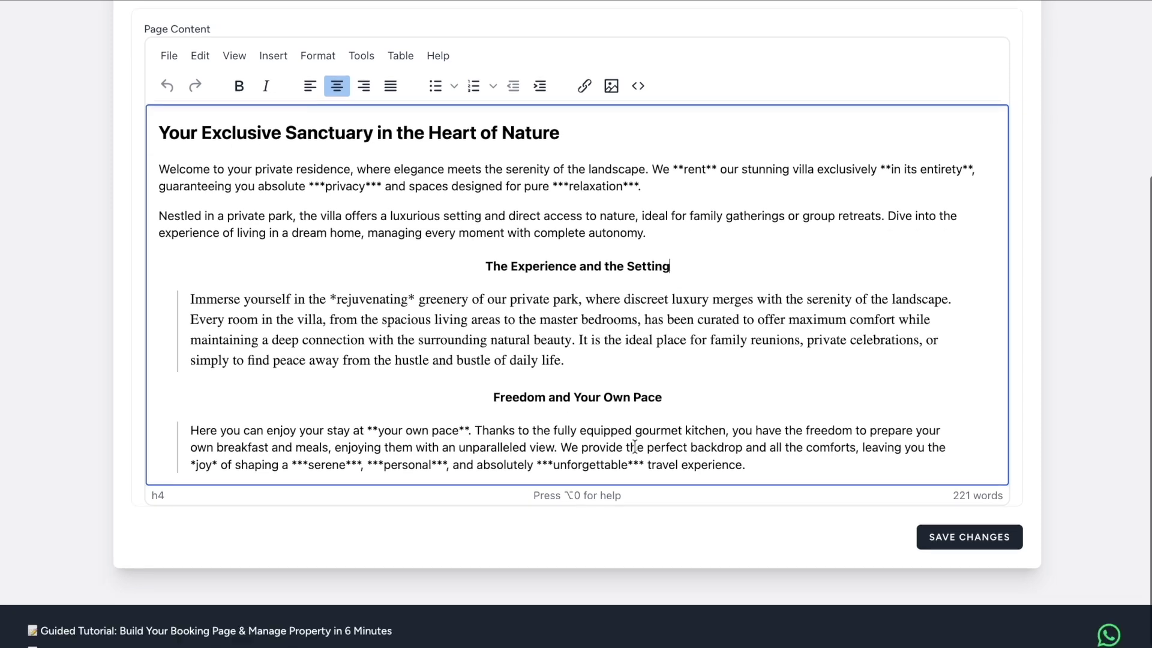
scroll(635, 445, "up", 3)
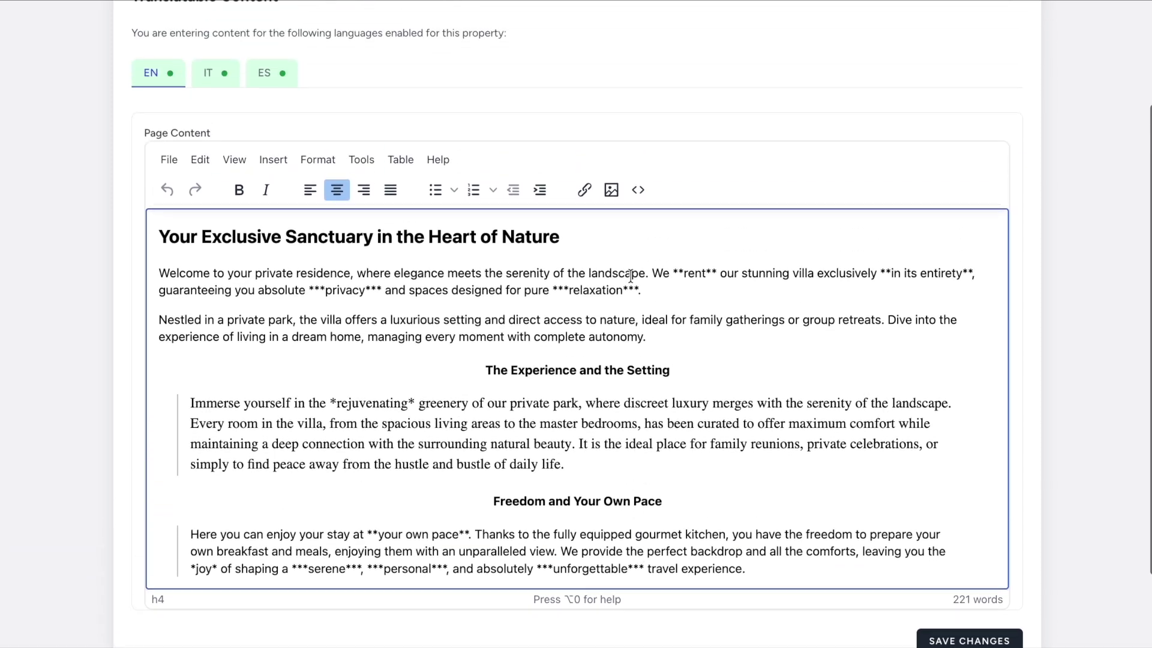
left_click(637, 190)
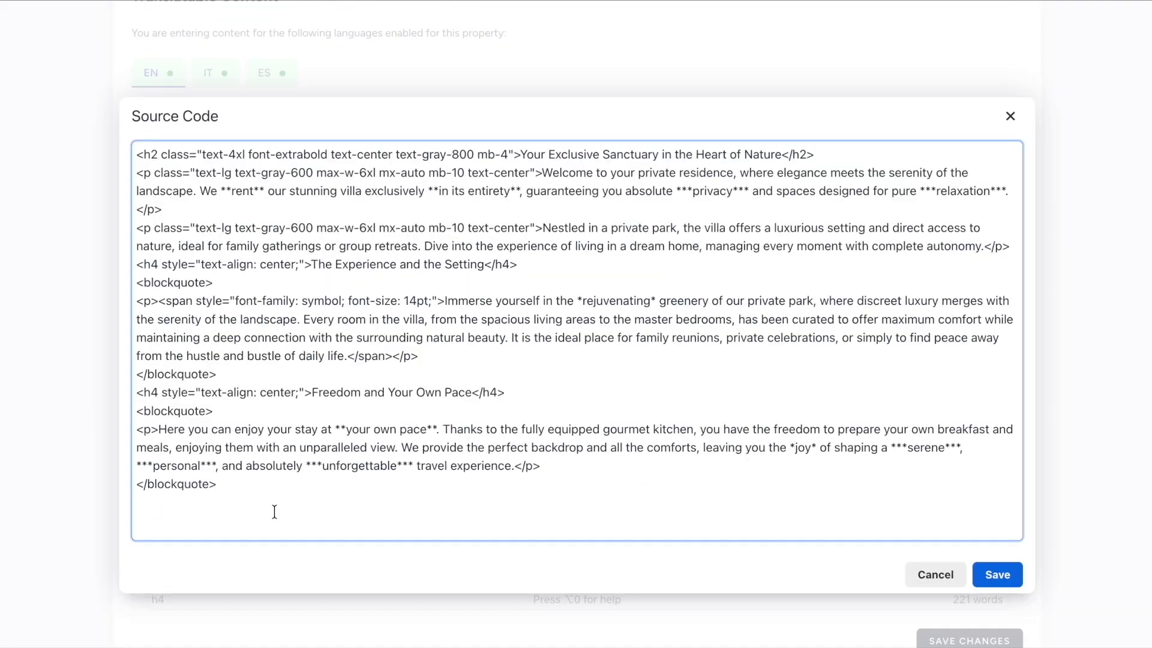
left_click(939, 574)
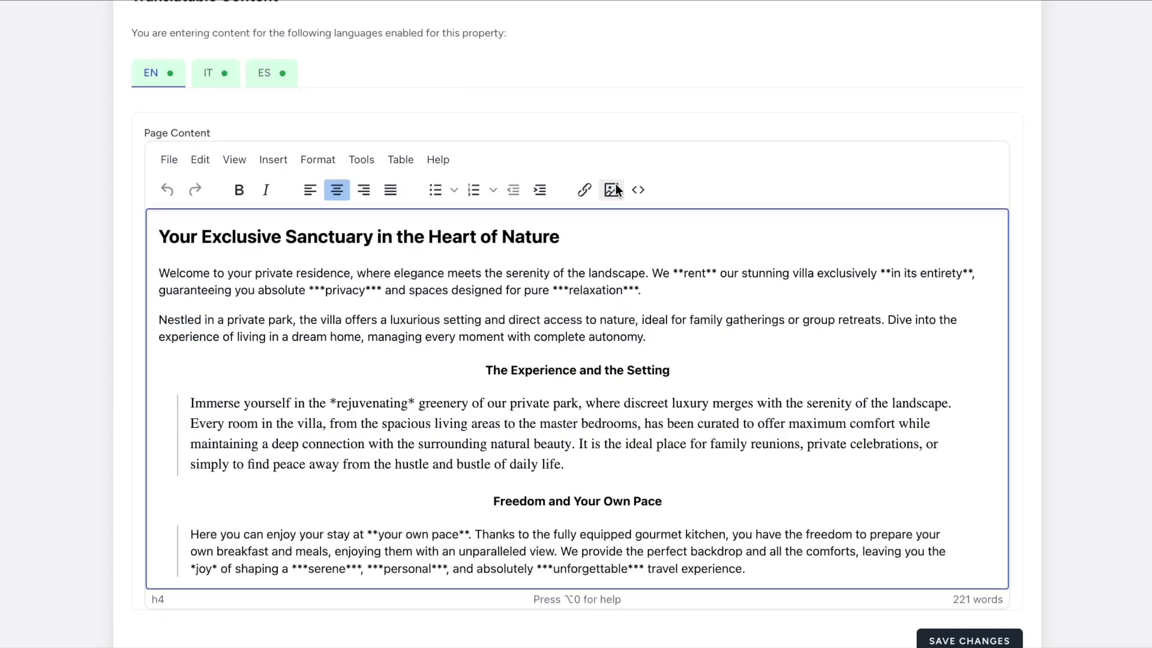
left_click(637, 190)
left_click(930, 575)
scroll(241, 75, "up", 5)
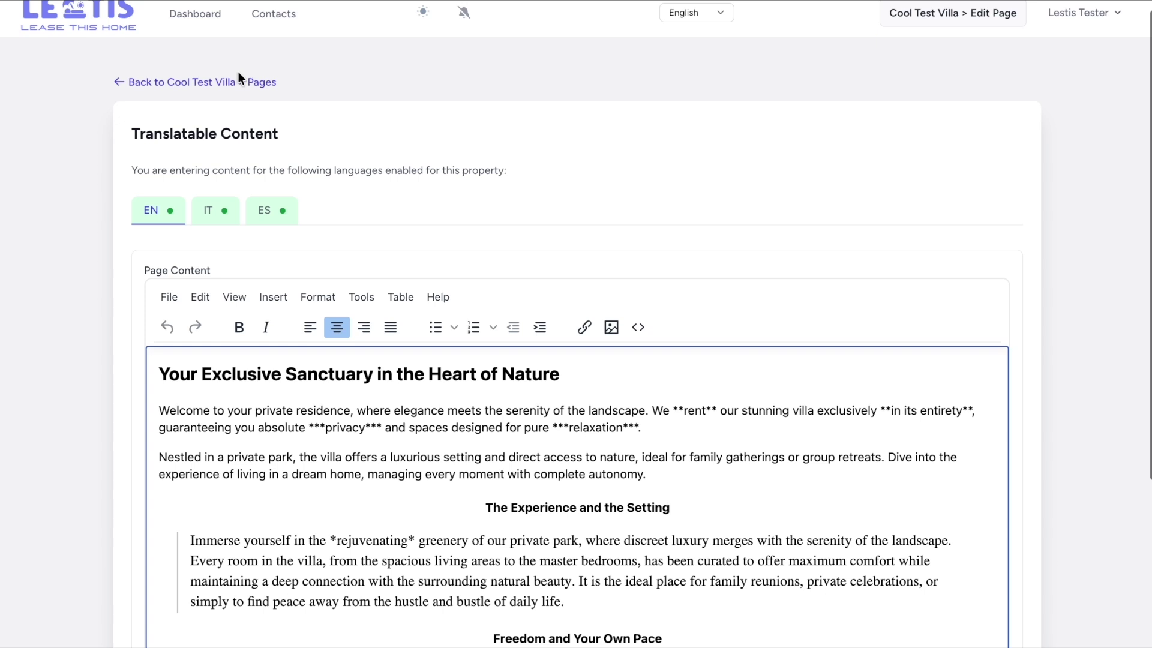
left_click(235, 79)
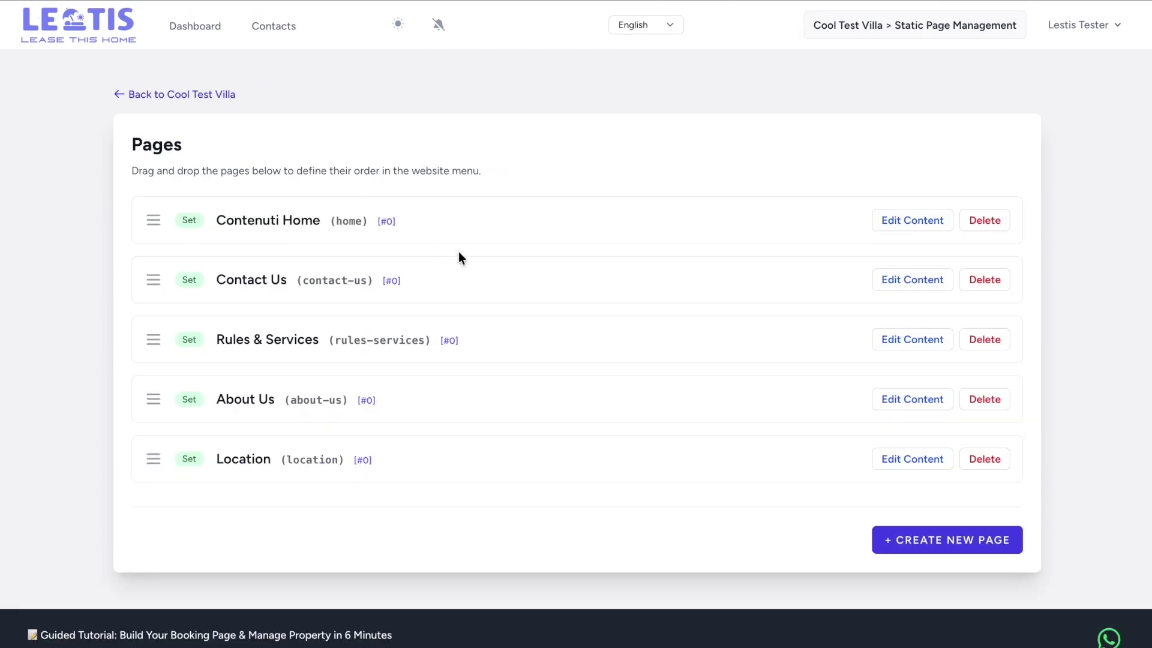
Step: Examine the slug, title and translatable content fields for creating a new page, and return to the property page without creating one
left_click(932, 547)
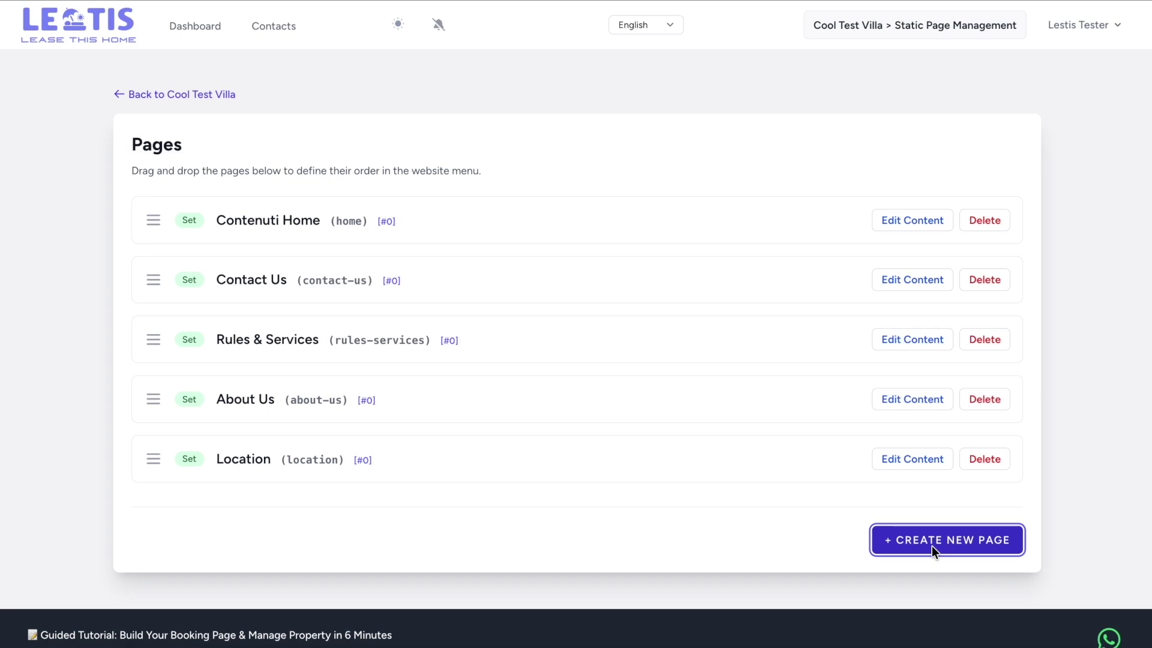
scroll(438, 340, "down", 1)
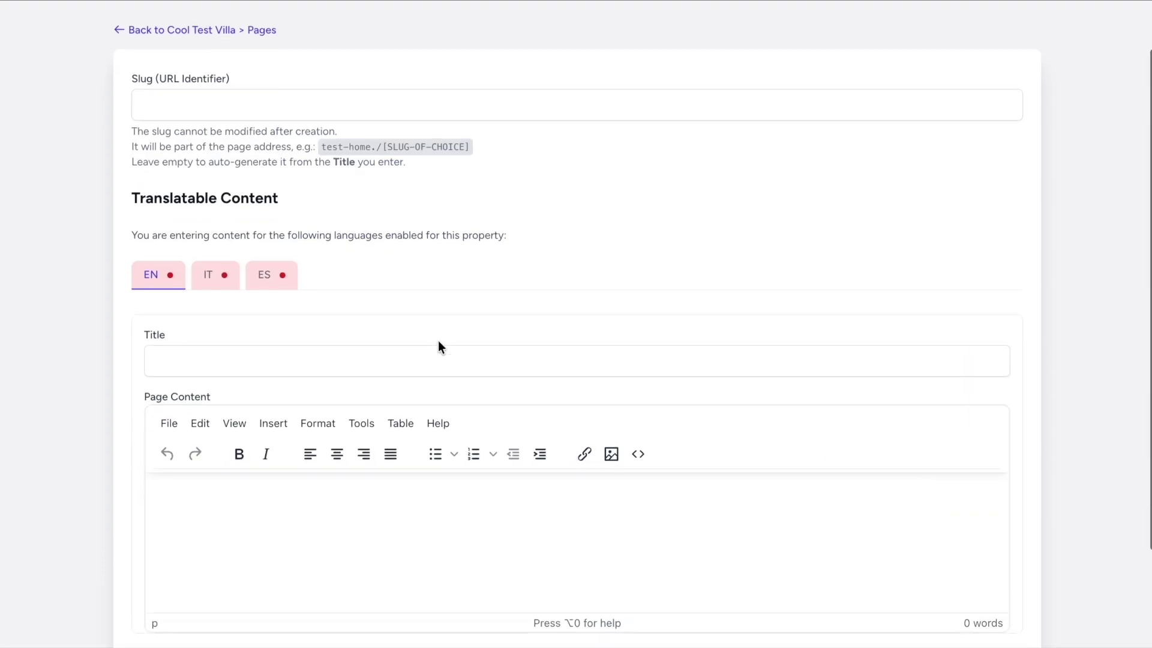
scroll(438, 340, "up", 1)
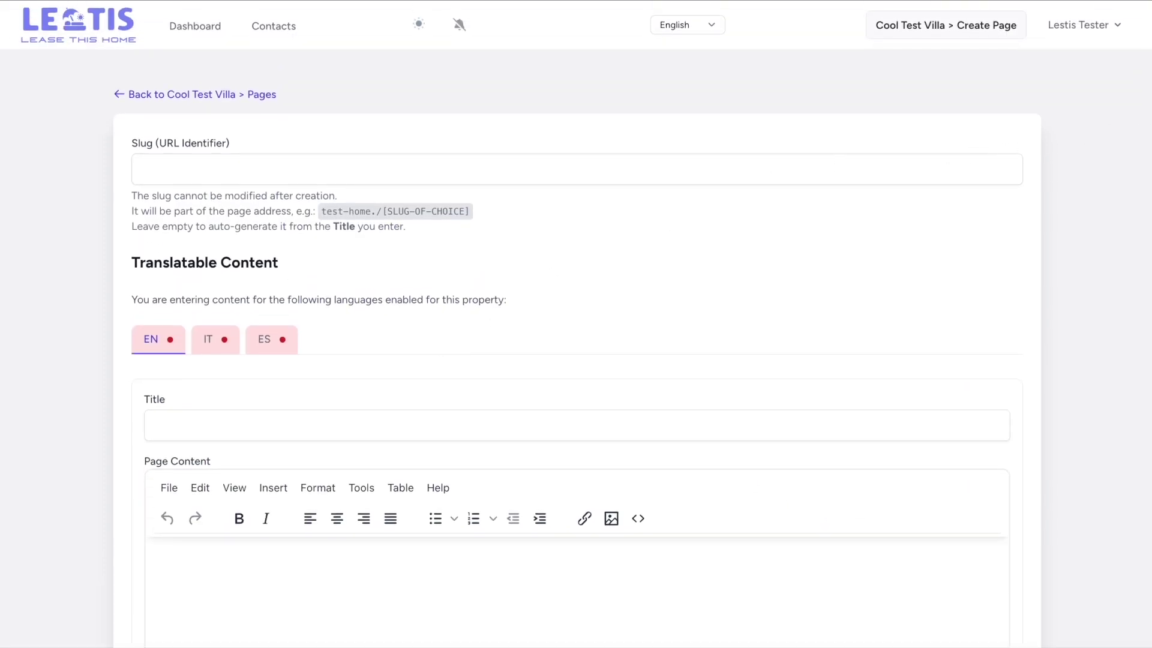
mouse_move(103, 122)
left_mouse_down()
mouse_move(99, 268)
mouse_move(502, 247)
mouse_move(401, 111)
mouse_move(40, 121)
left_mouse_up()
scroll(750, 284, "down", 4)
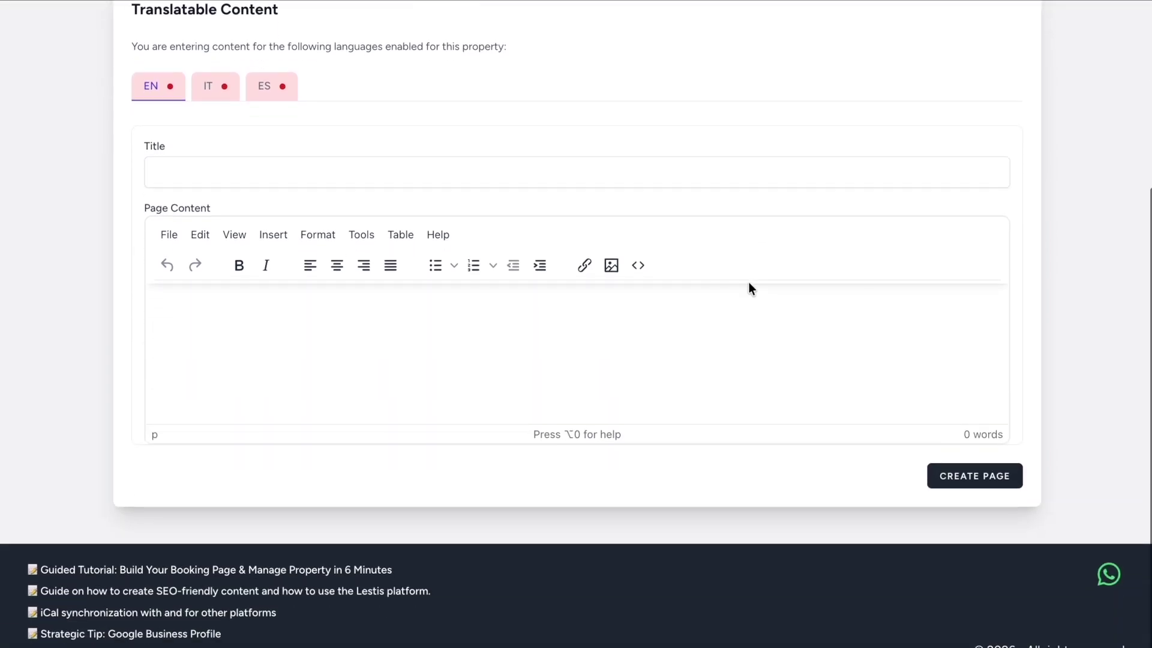
scroll(747, 281, "up", 4)
left_click(229, 93)
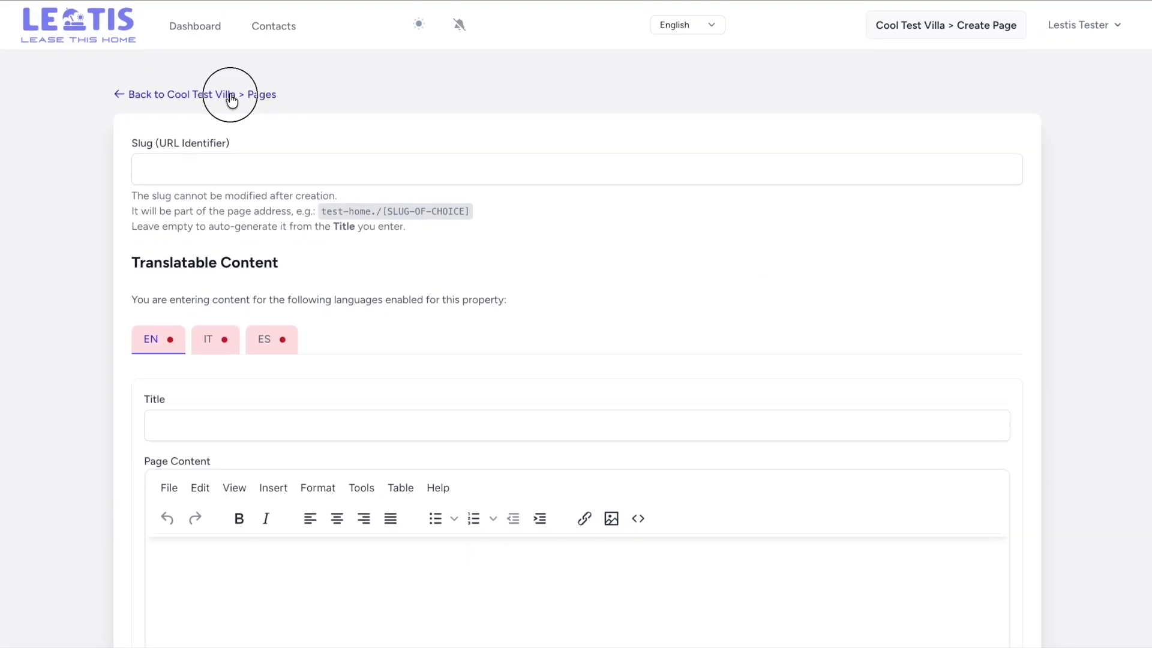
left_click(229, 94)
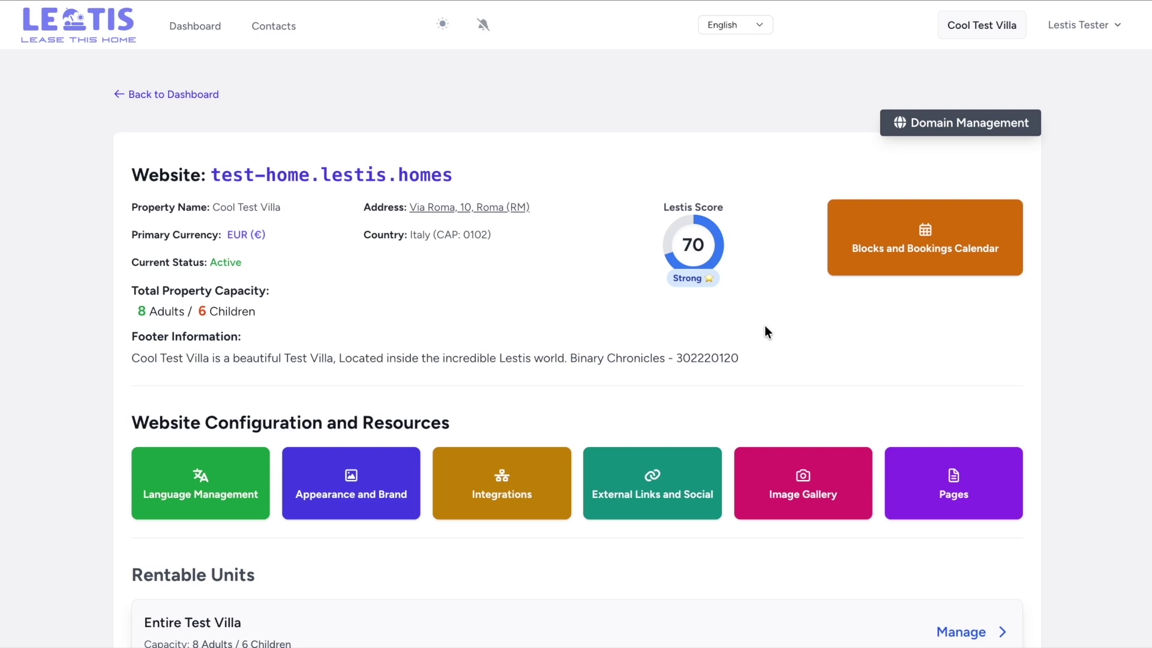
Step: Browse the Blocks and Bookings Calendar from April to August 2026, and return to the property page
left_click(901, 263)
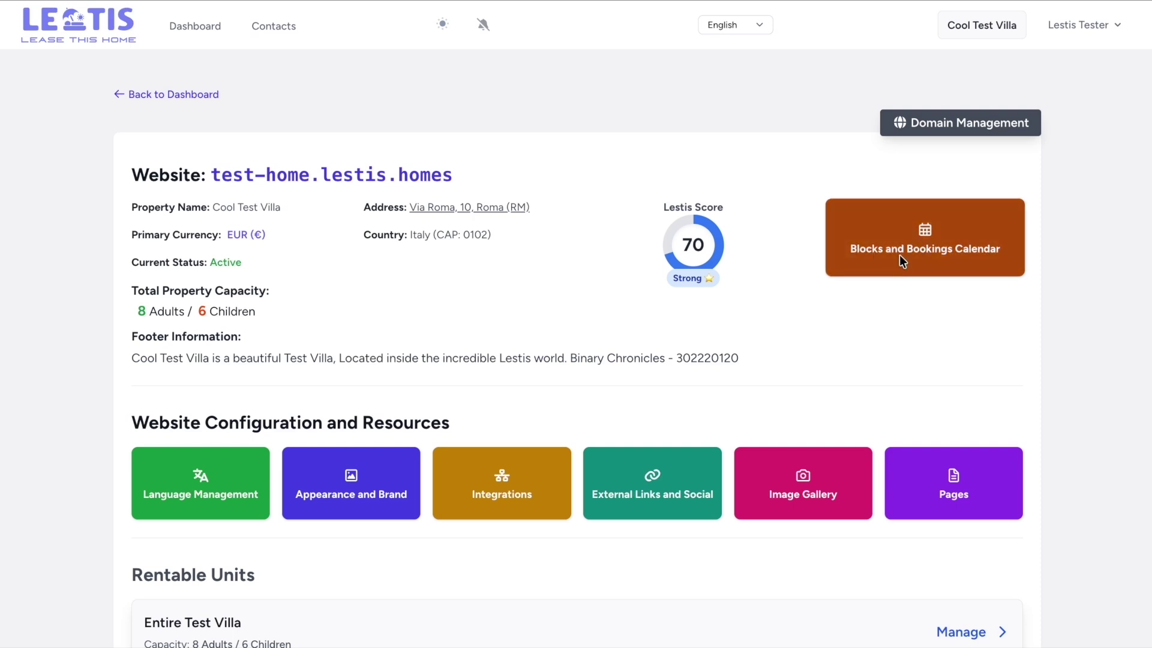
scroll(460, 347, "down", 1)
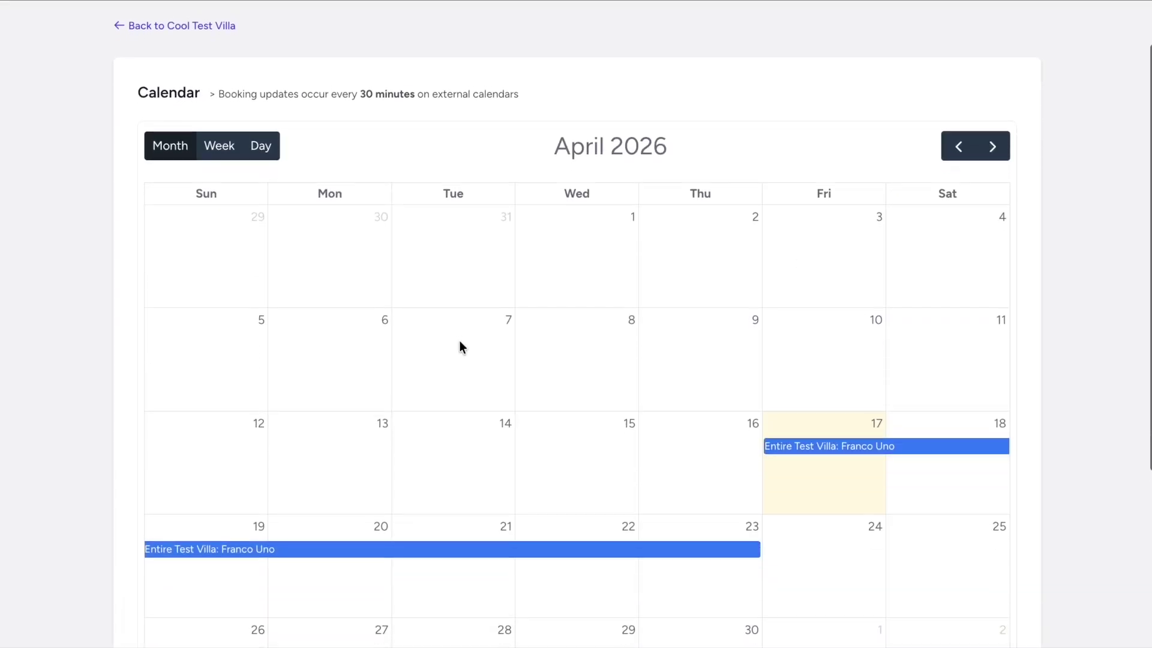
left_click(993, 147)
left_click(993, 147)
left_click(991, 149)
scroll(1028, 98, "down", 1)
left_click(1000, 96)
scroll(477, 144, "down", 1)
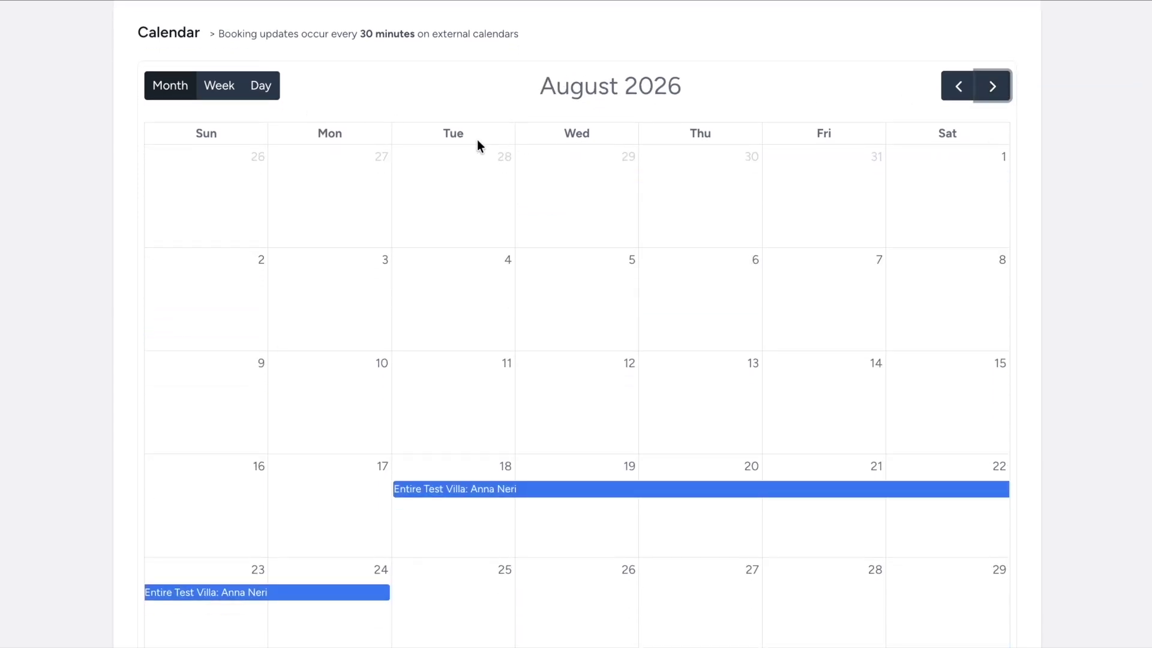
scroll(439, 99, "up", 3)
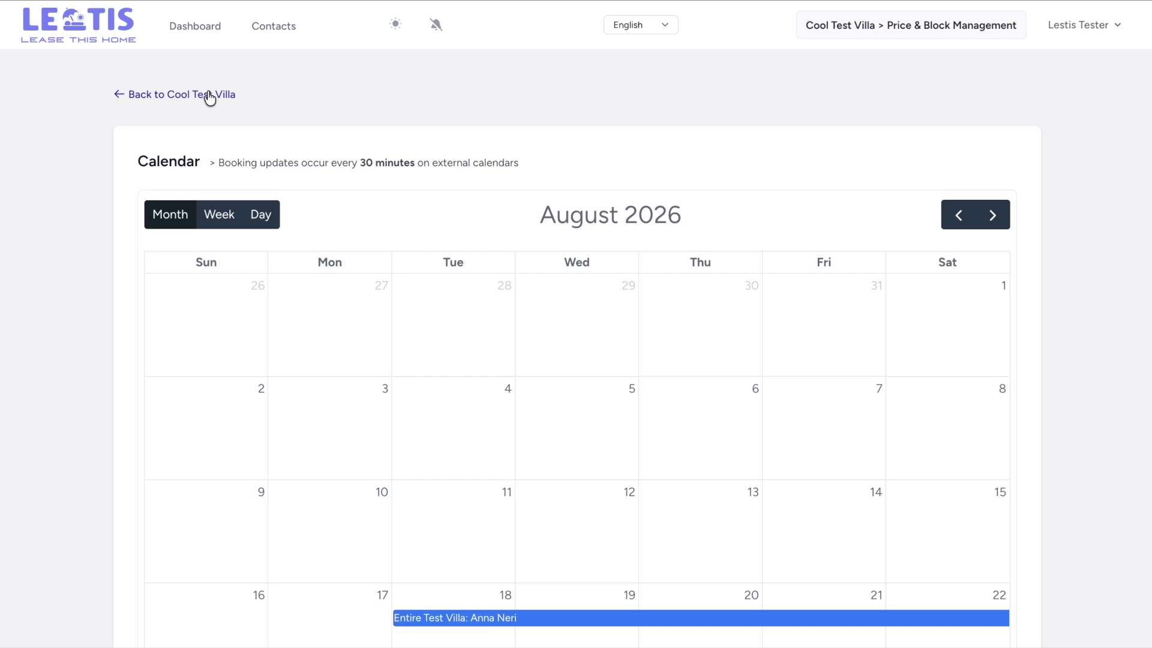
left_click(208, 94)
Step: Read the instructions for connecting a domain to Lestis in Domain Management, and return to the property page
left_click(945, 124)
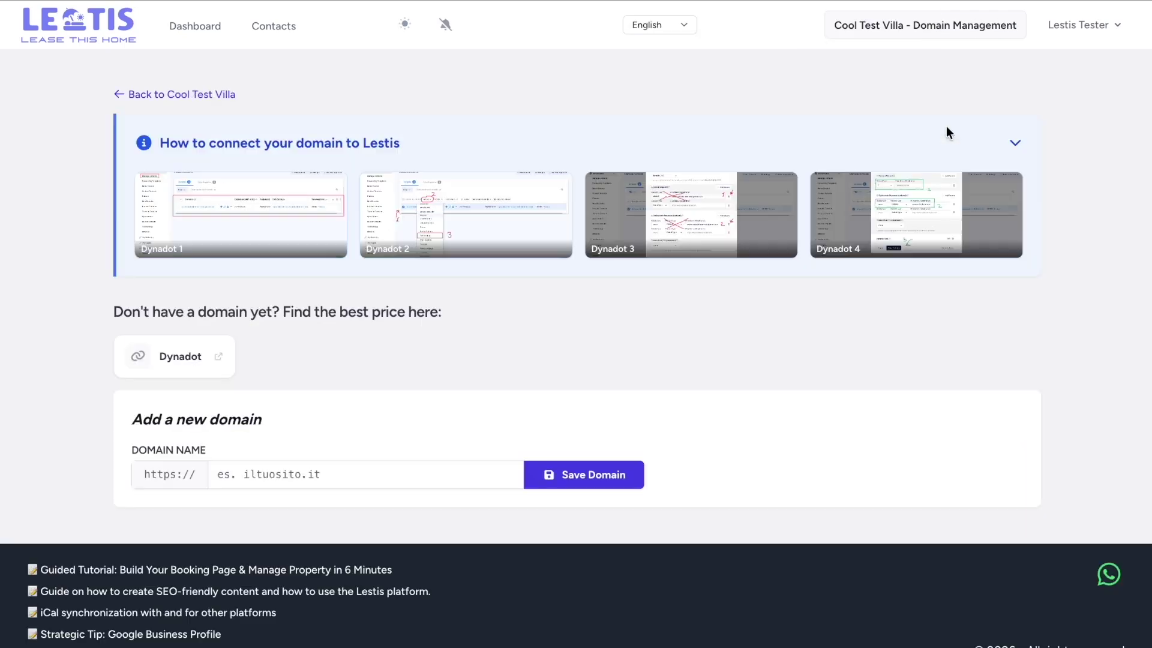
left_click(374, 142)
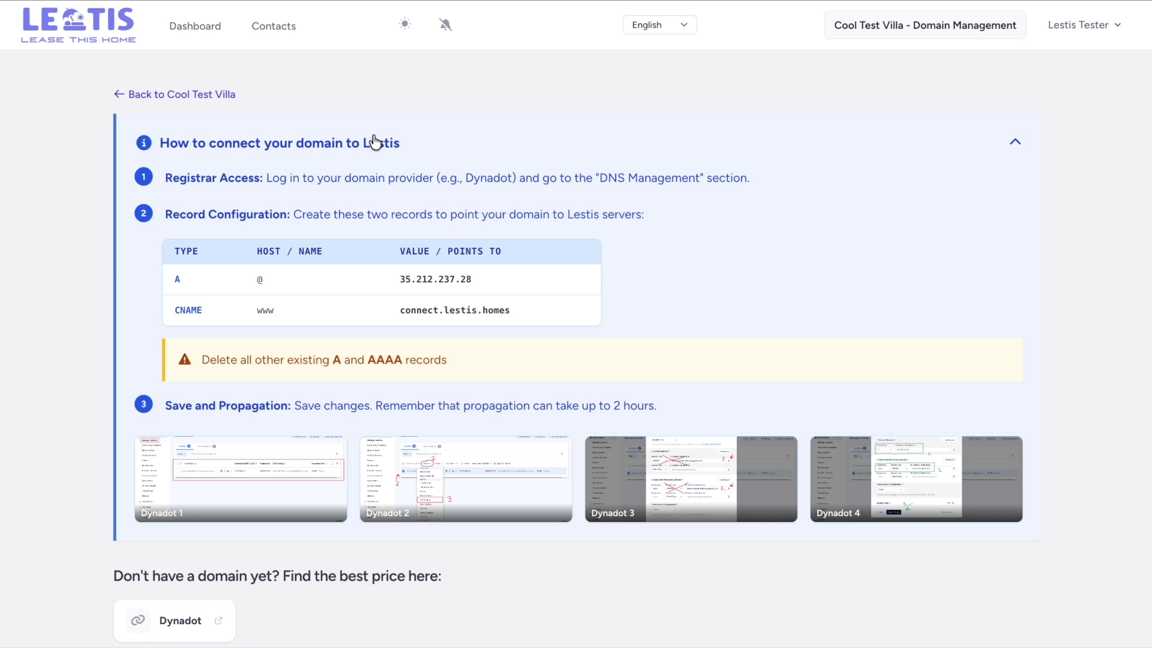
left_click(204, 96)
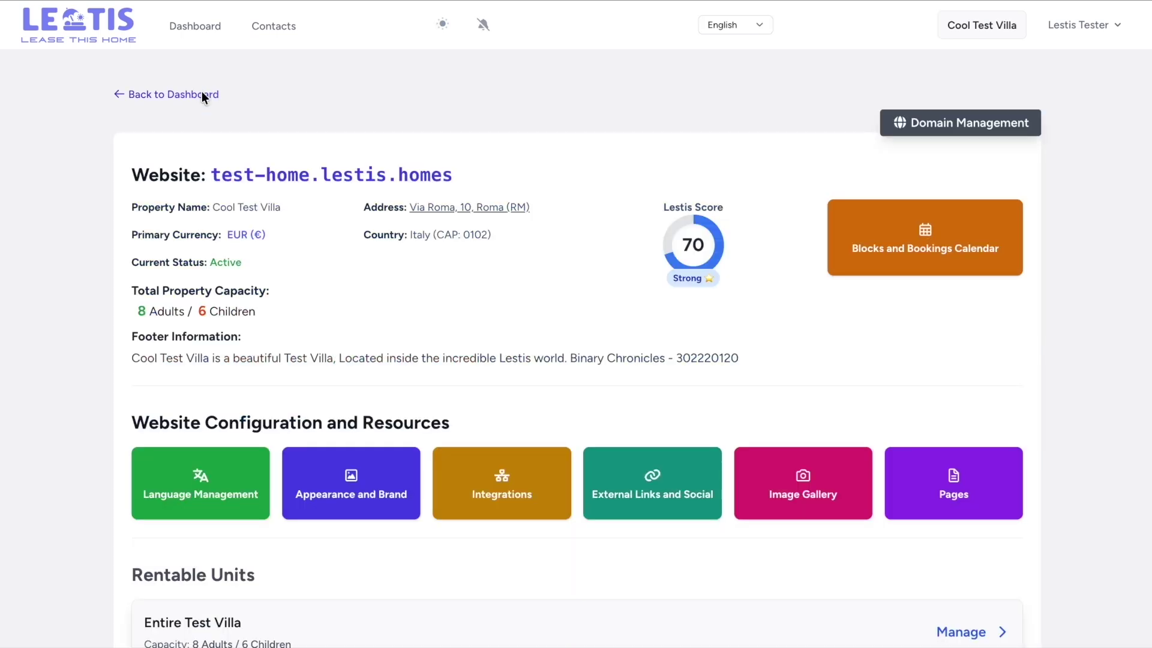
Step: Look over the property page's rentable units, payment and booking management, and website statistics sections
scroll(547, 174, "down", 5)
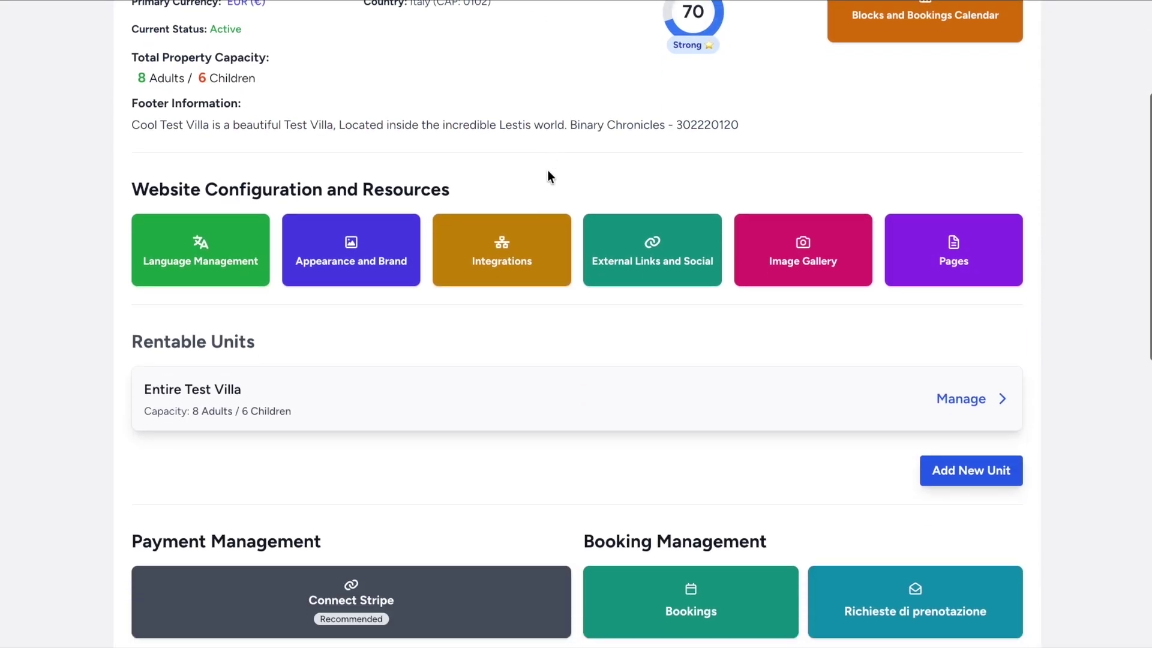
mouse_move(114, 271)
left_mouse_down()
mouse_move(112, 387)
mouse_move(321, 306)
mouse_move(94, 264)
left_mouse_up()
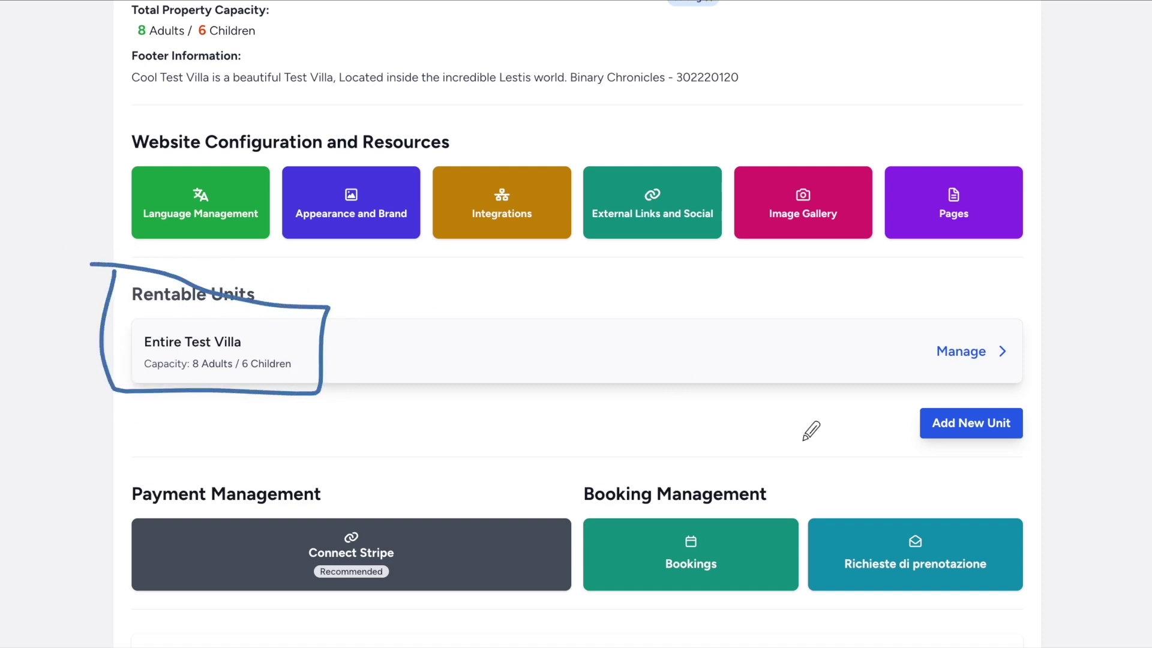
mouse_move(357, 400)
left_mouse_down()
mouse_move(684, 393)
mouse_move(750, 300)
mouse_move(440, 306)
mouse_move(359, 340)
mouse_move(355, 395)
left_mouse_up()
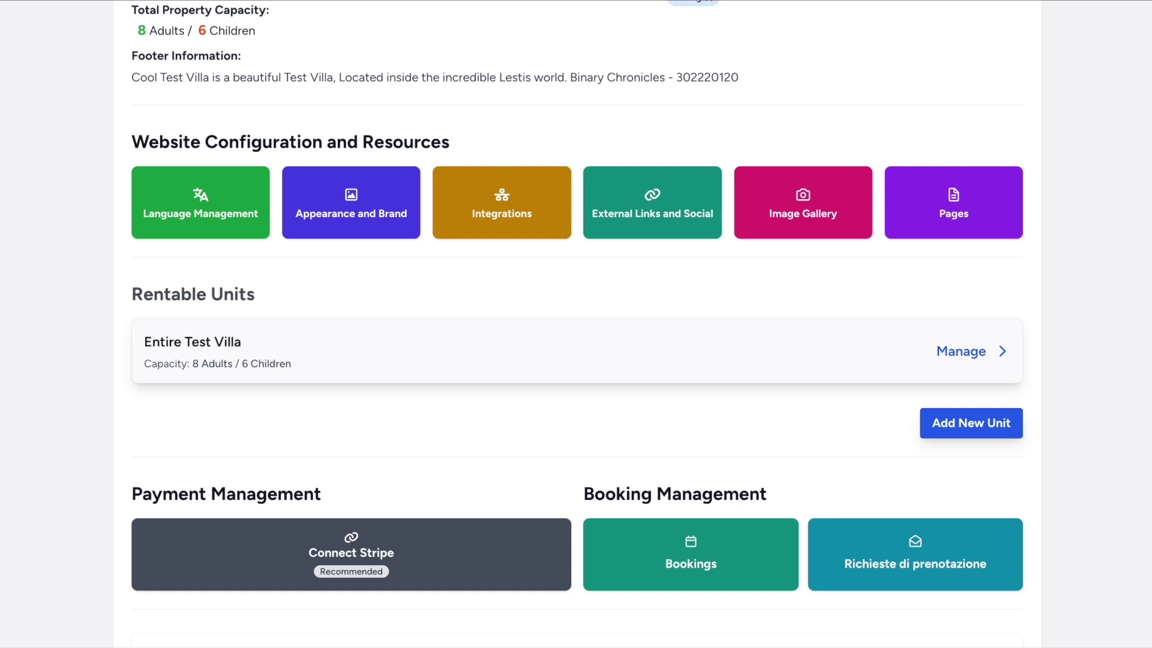
scroll(606, 375, "down", 6)
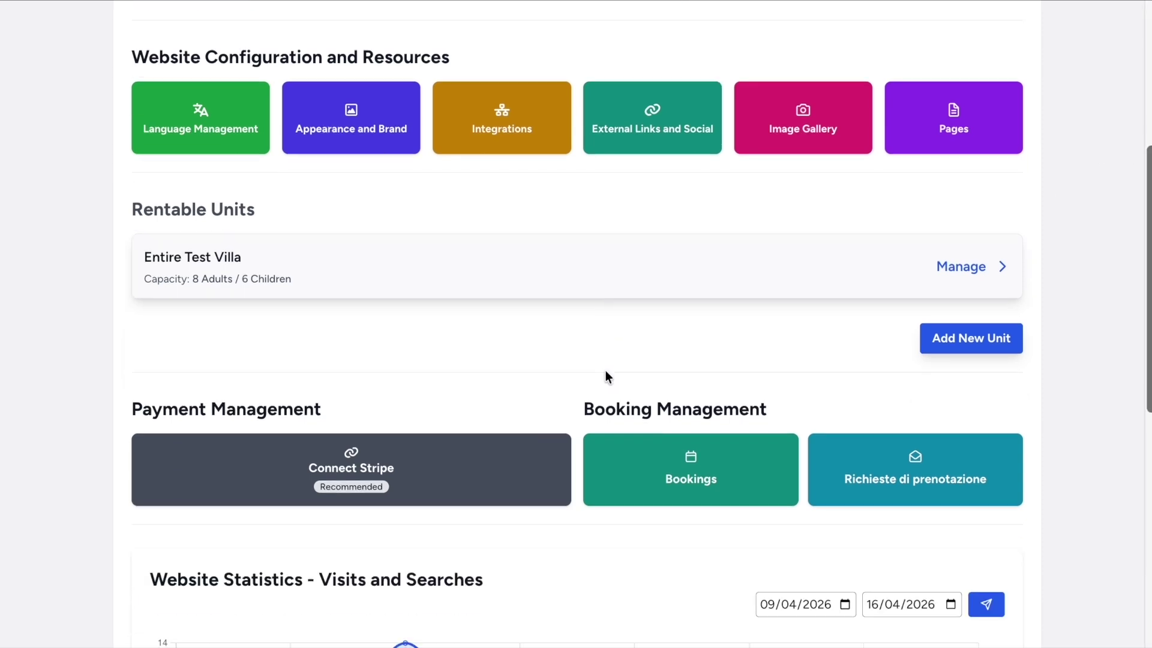
scroll(603, 370, "down", 6)
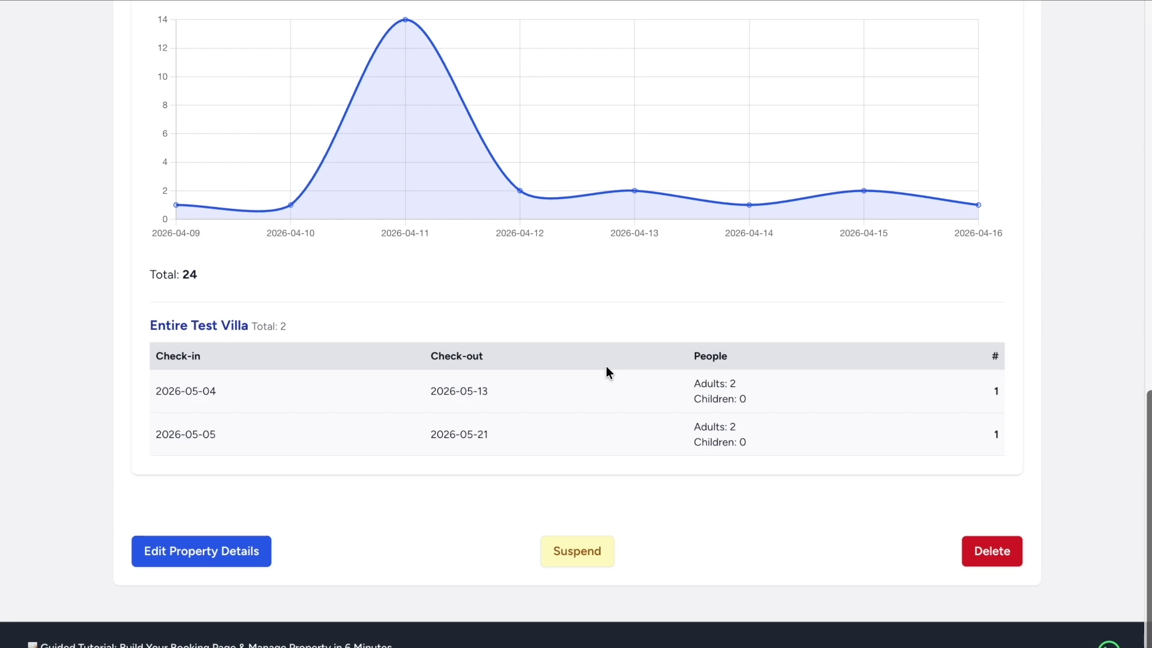
scroll(605, 367, "up", 10)
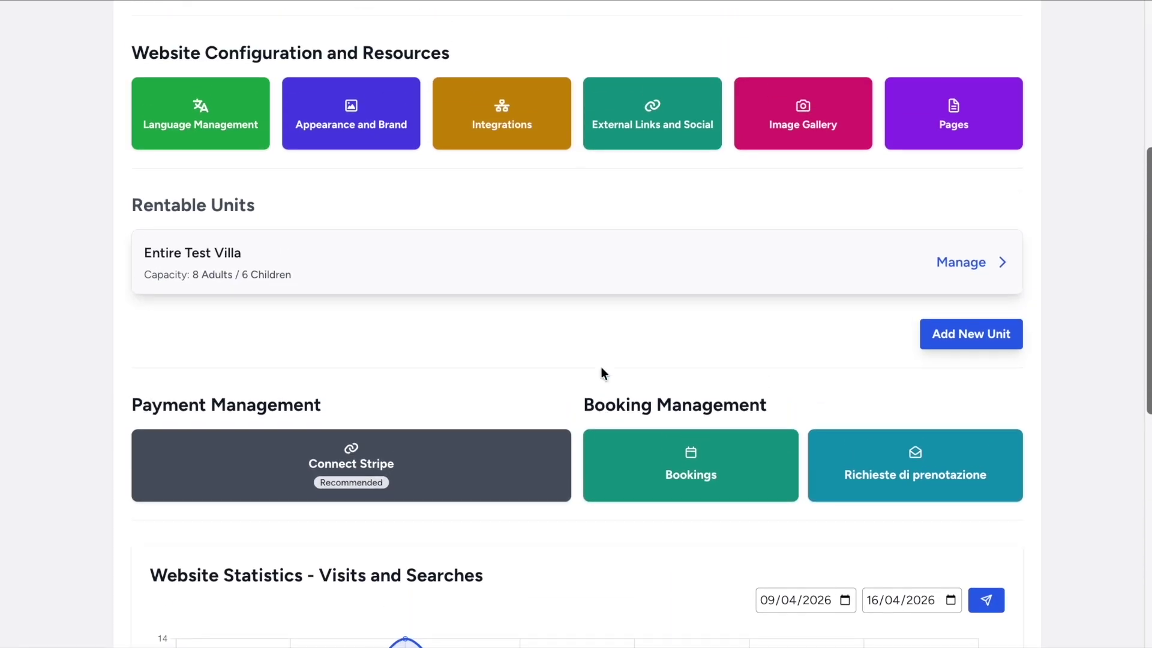
scroll(603, 372, "up", 2)
scroll(603, 373, "up", 2)
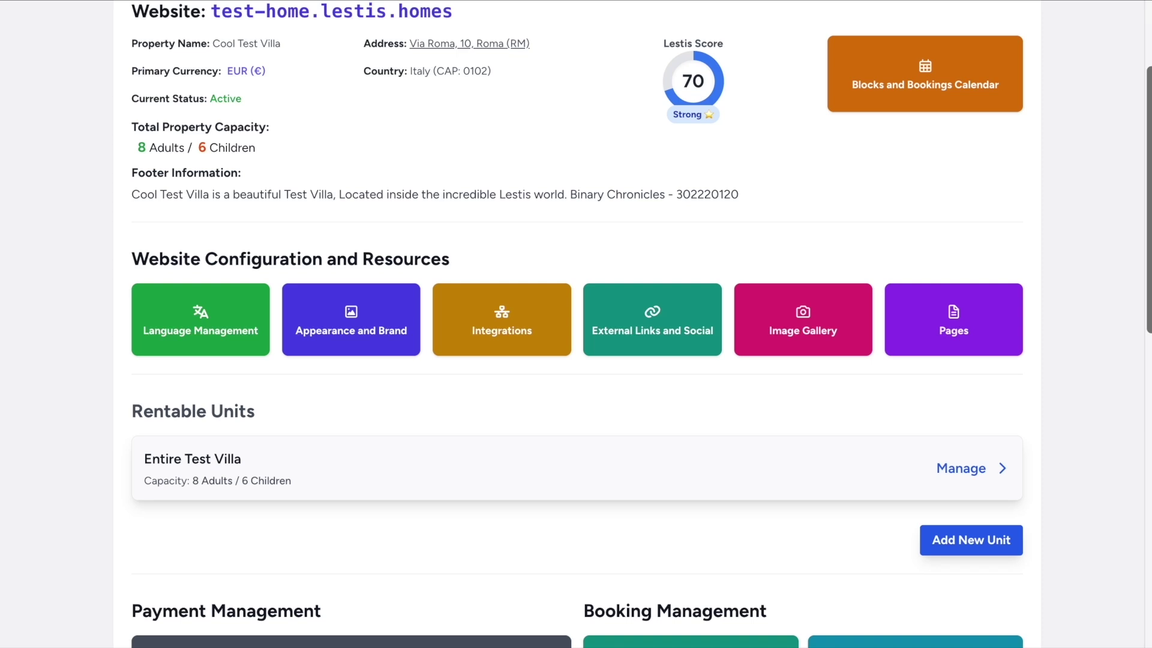
Step: Try to add a new rentable unit to Cool Test Villa, and read the notice on the property page
left_click(992, 538)
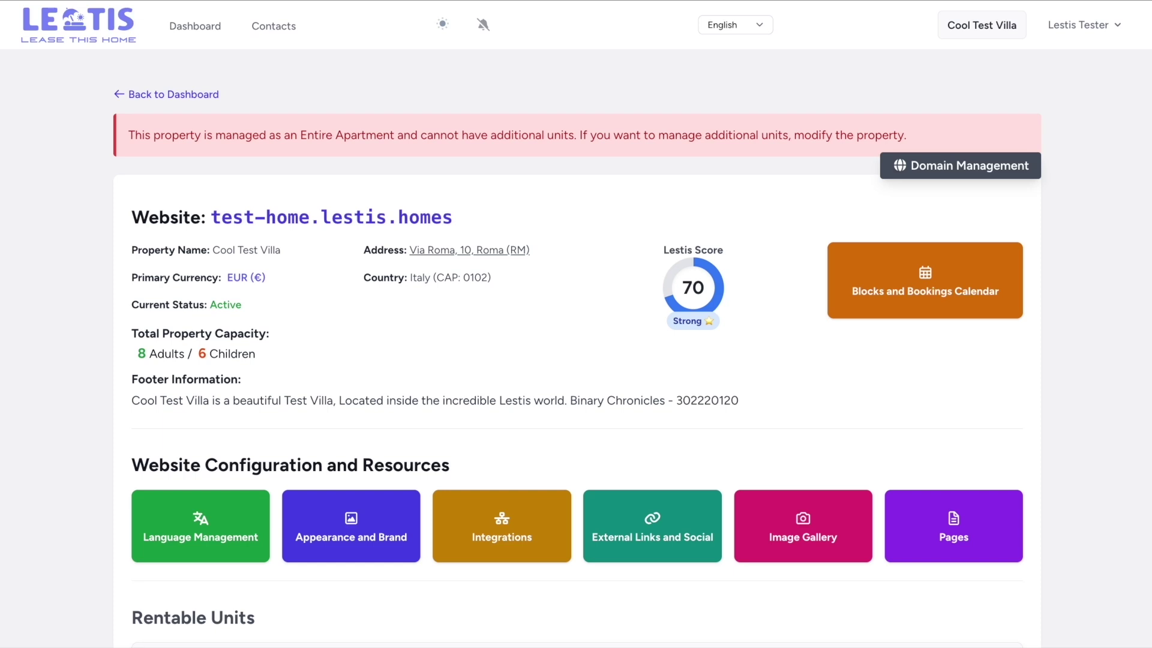
left_click_drag(136, 146, 767, 145)
scroll(745, 400, "down", 8)
scroll(708, 388, "up", 8)
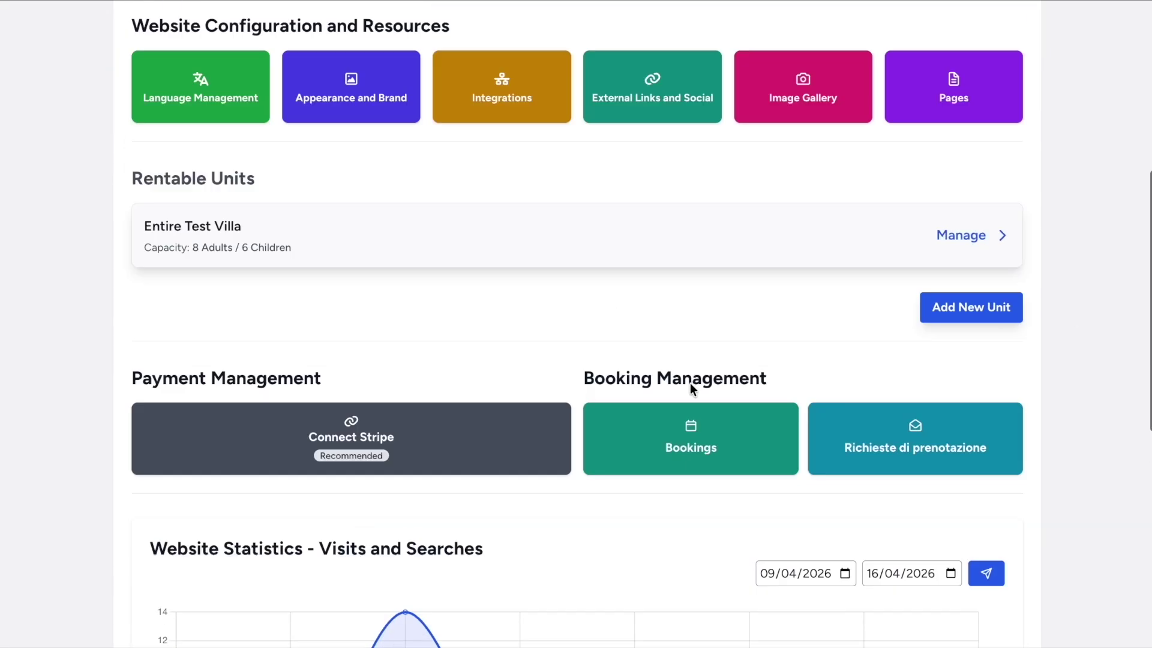
Step: Open the Nice Test BnB property from the dashboard, look over its Standard Room unit's details and gallery, and return to the property page
left_click(191, 98)
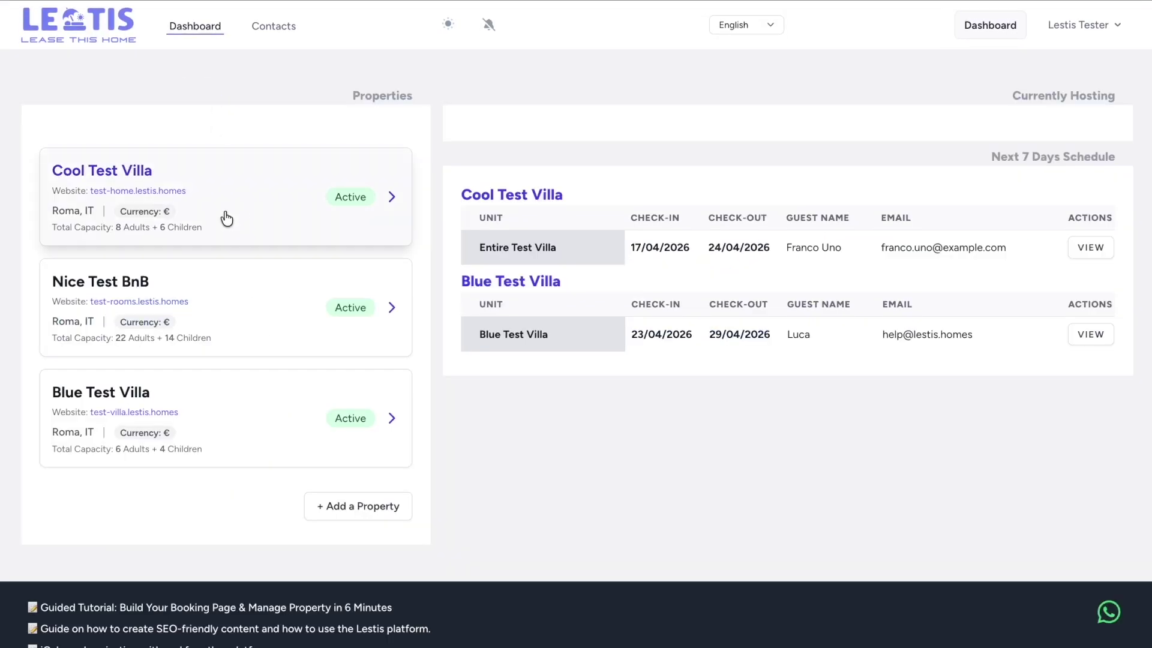
left_click(221, 296)
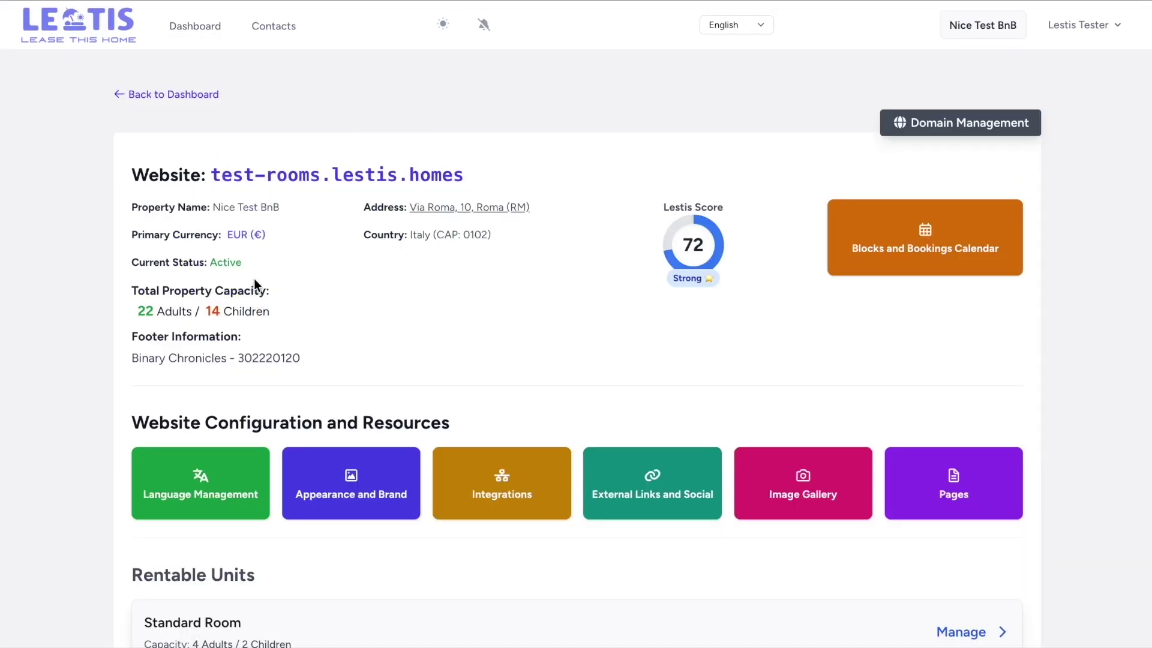
scroll(373, 285, "down", 3)
left_click(400, 397)
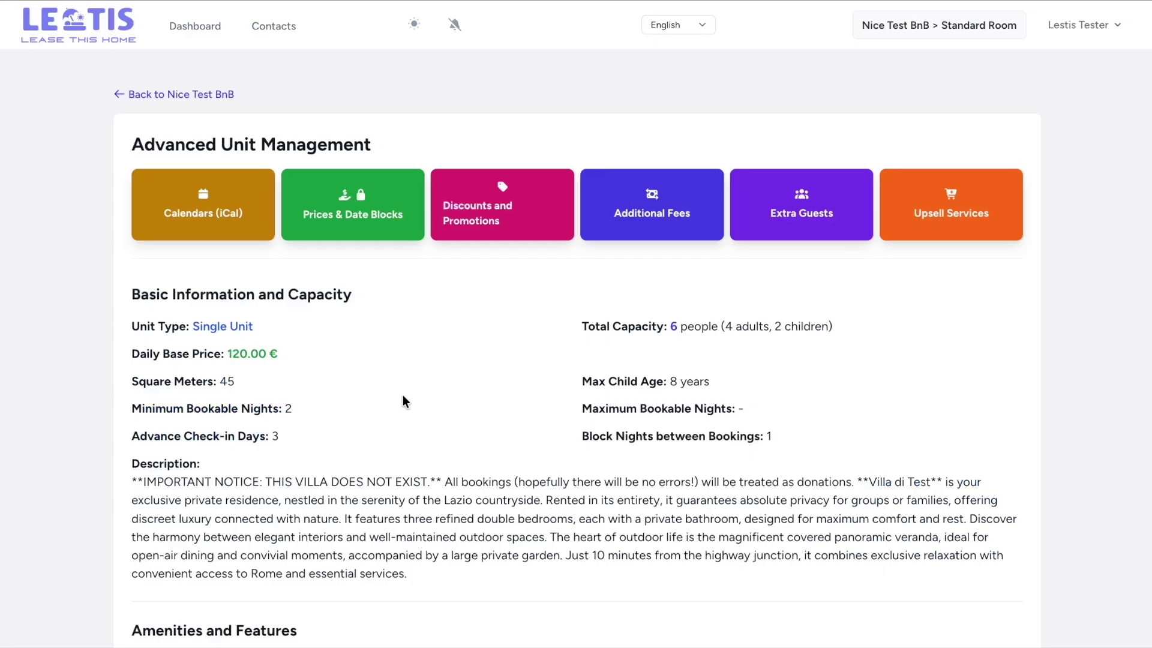
scroll(418, 372, "down", 4)
scroll(420, 368, "down", 8)
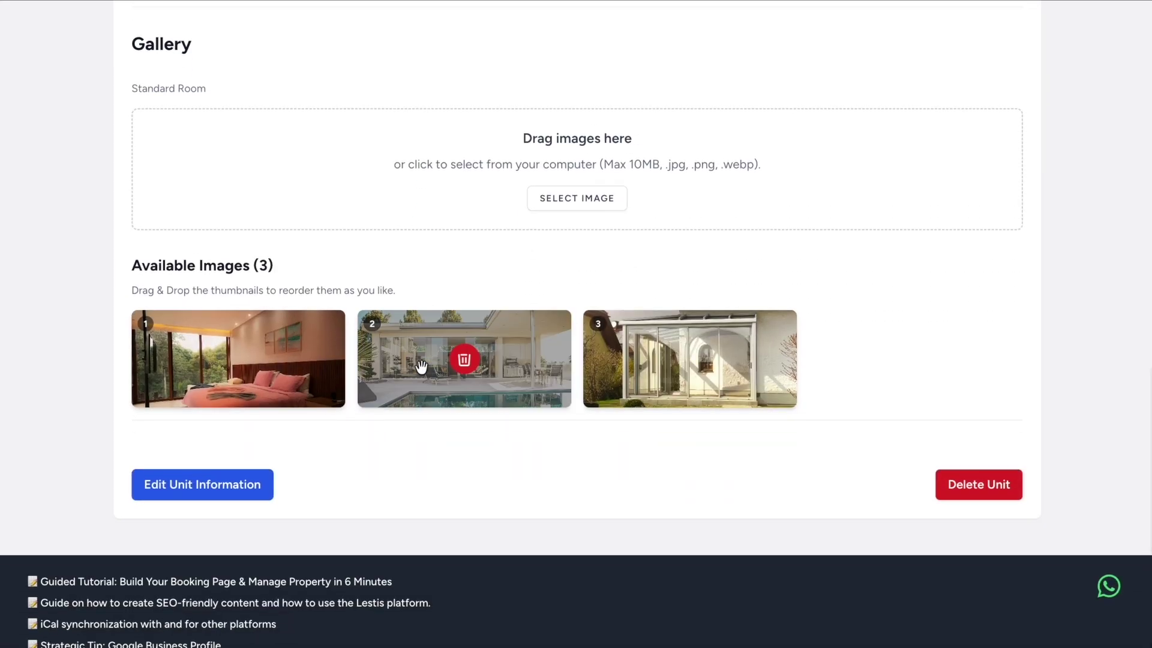
scroll(421, 366, "up", 10)
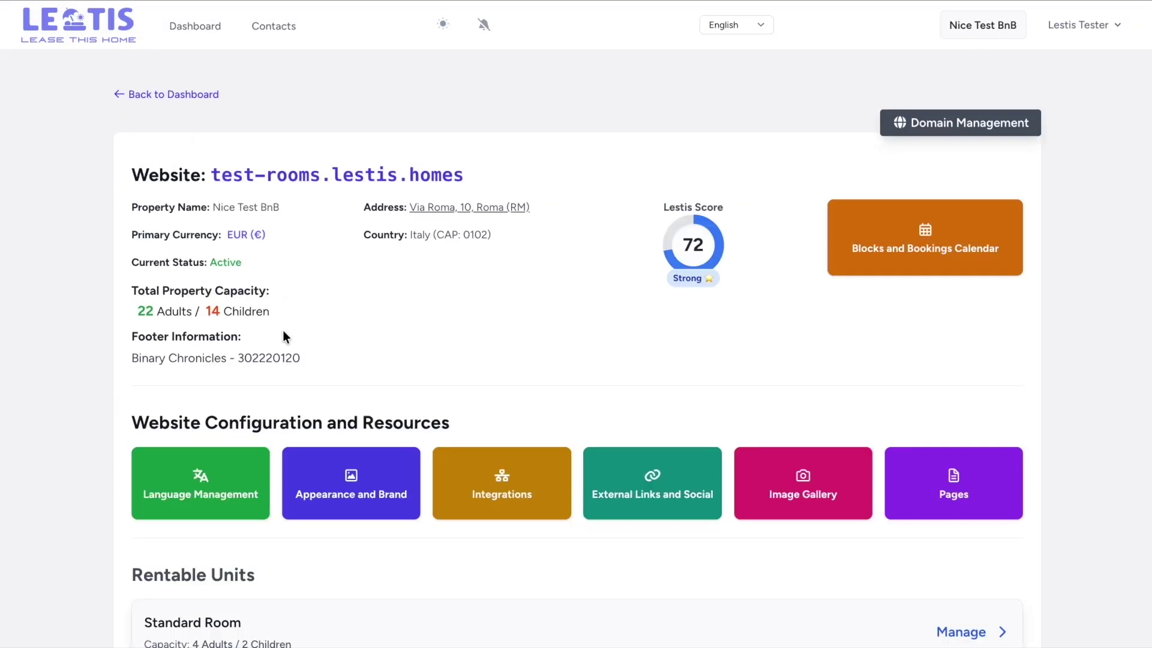
Step: Look through Nice Test BnB's statistics, check the Management Mode in its property details, and return to the property page without changes
scroll(283, 331, "down", 10)
scroll(278, 348, "down", 15)
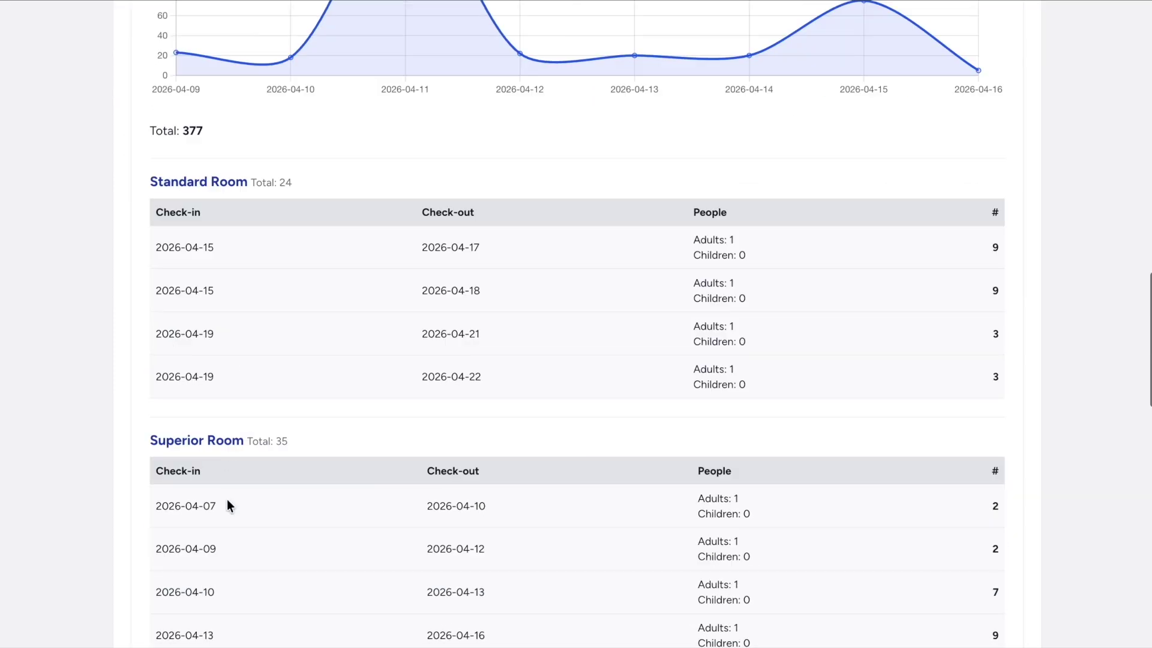
scroll(223, 477, "down", 15)
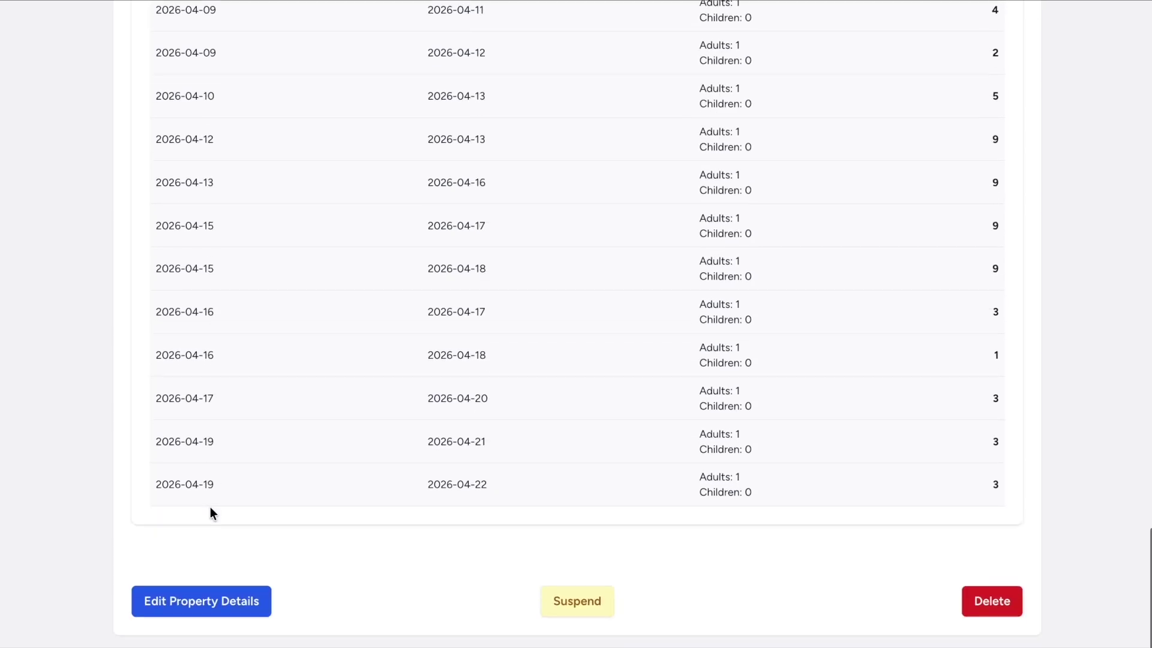
left_click(206, 504)
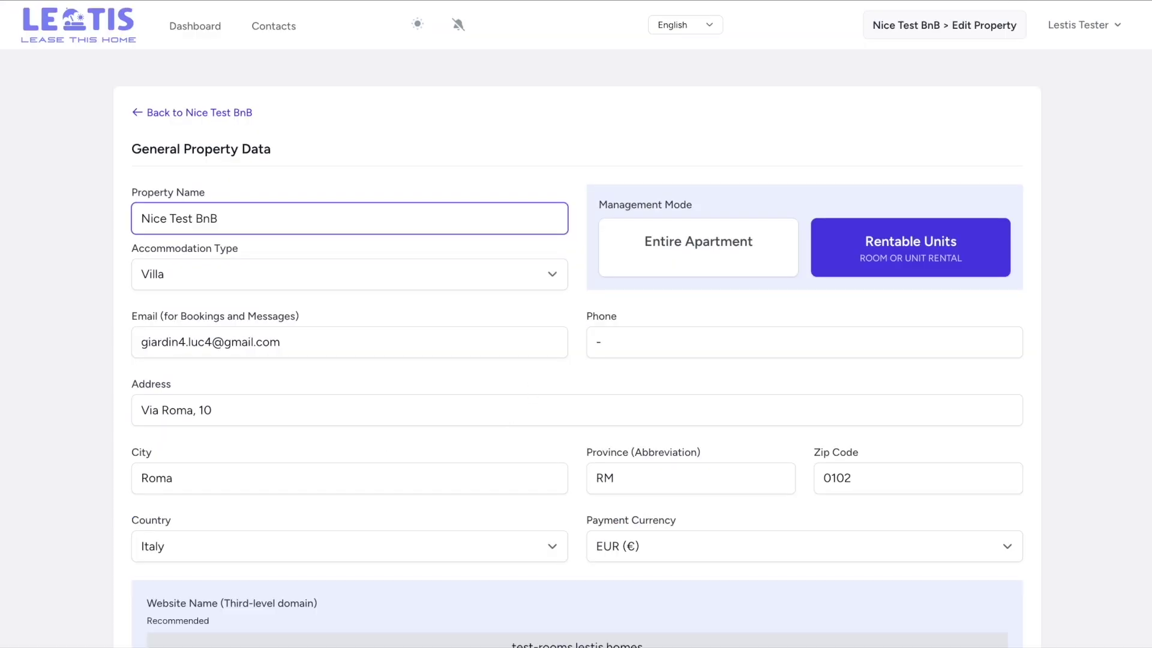
mouse_move(640, 271)
left_mouse_down()
mouse_move(1069, 225)
mouse_move(571, 236)
left_mouse_up()
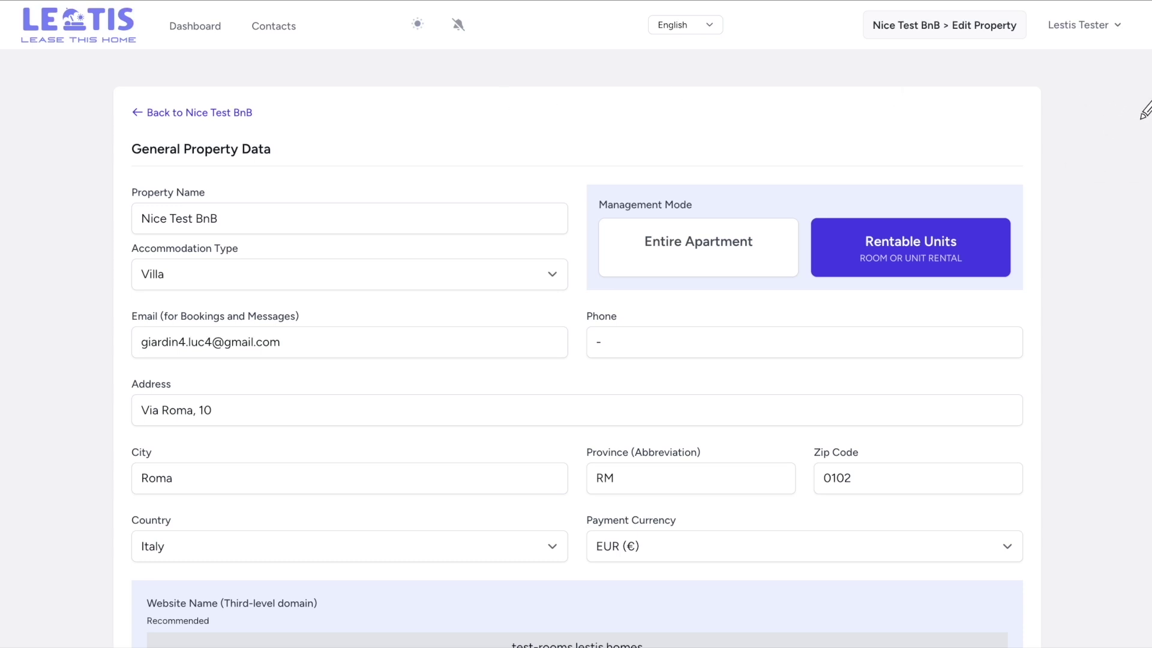
left_click(185, 125)
left_click(192, 117)
Step: Open the Standard Room's unit information for editing, and examine the accommodation type and the option to use it as the entire property
scroll(248, 383, "down", 2)
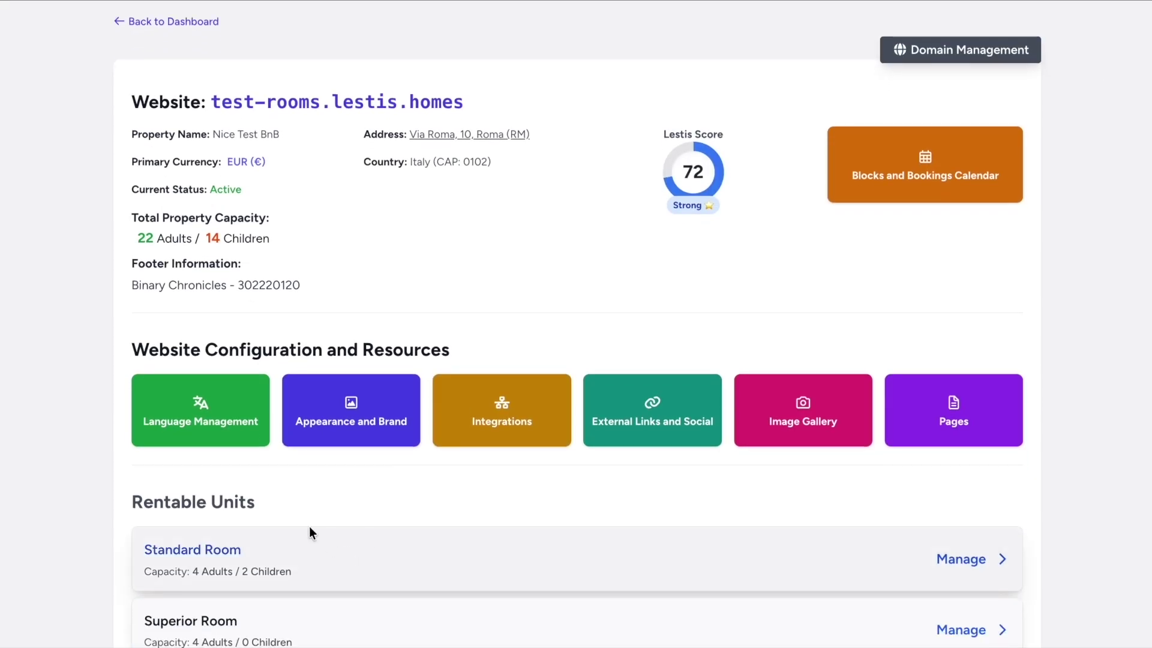
left_click(328, 545)
scroll(282, 474, "down", 5)
left_click(228, 474)
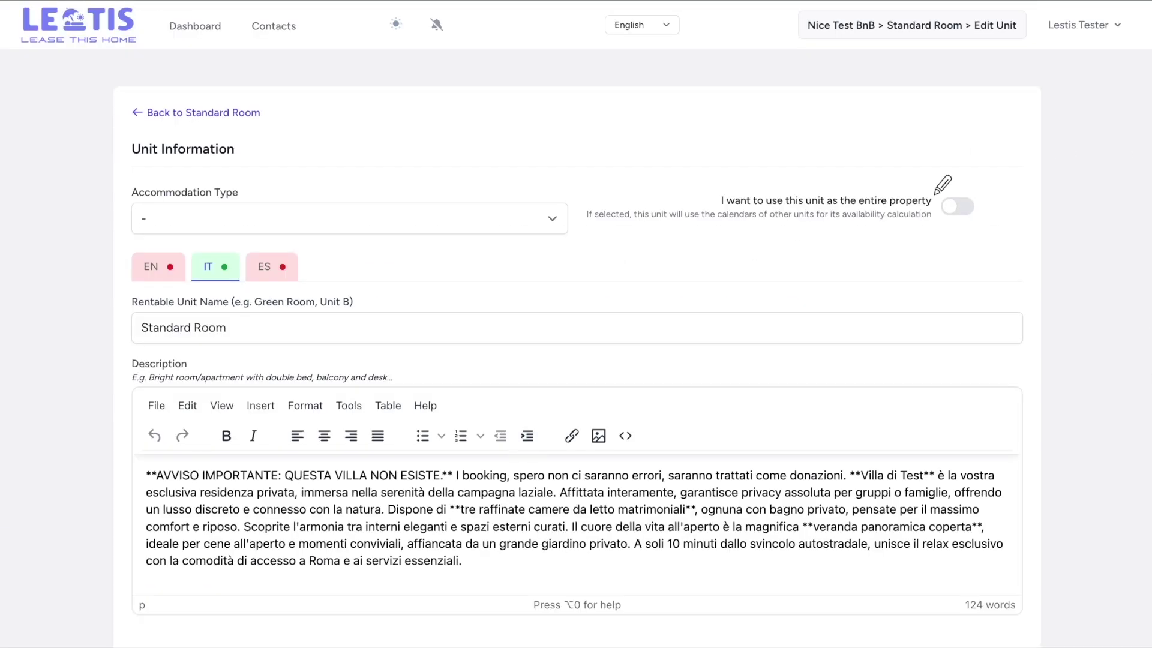
mouse_move(147, 242)
left_mouse_down()
mouse_move(389, 241)
mouse_move(90, 180)
mouse_move(192, 243)
left_mouse_up()
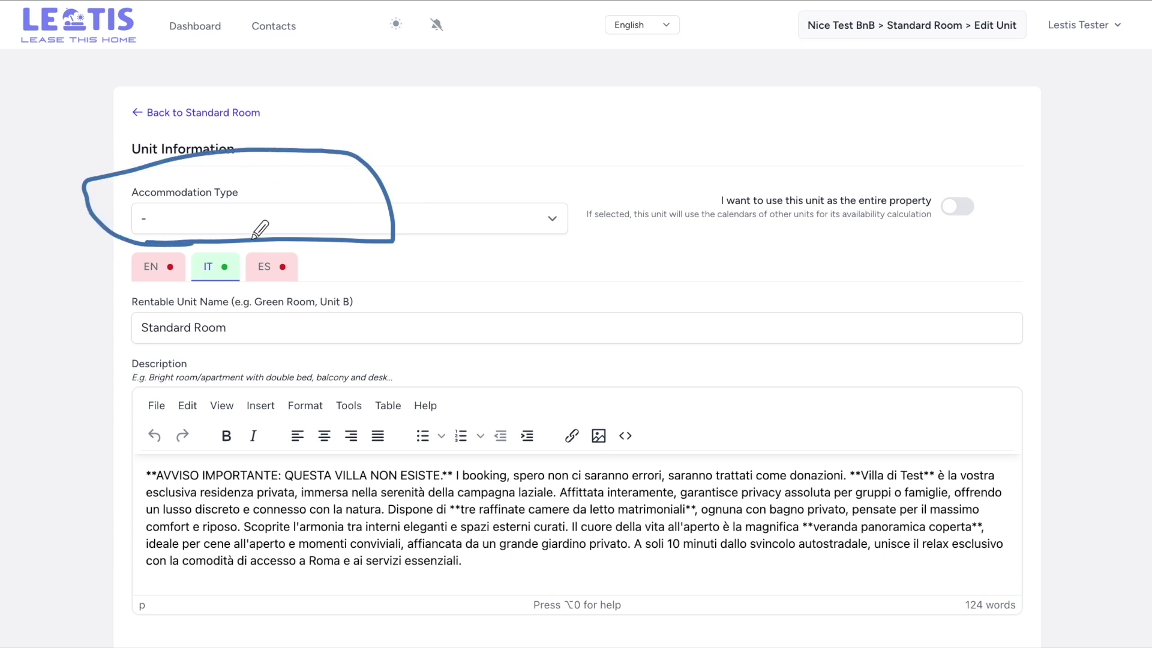
mouse_move(575, 169)
left_mouse_down()
mouse_move(575, 228)
mouse_move(963, 233)
mouse_move(894, 177)
mouse_move(602, 175)
left_mouse_up()
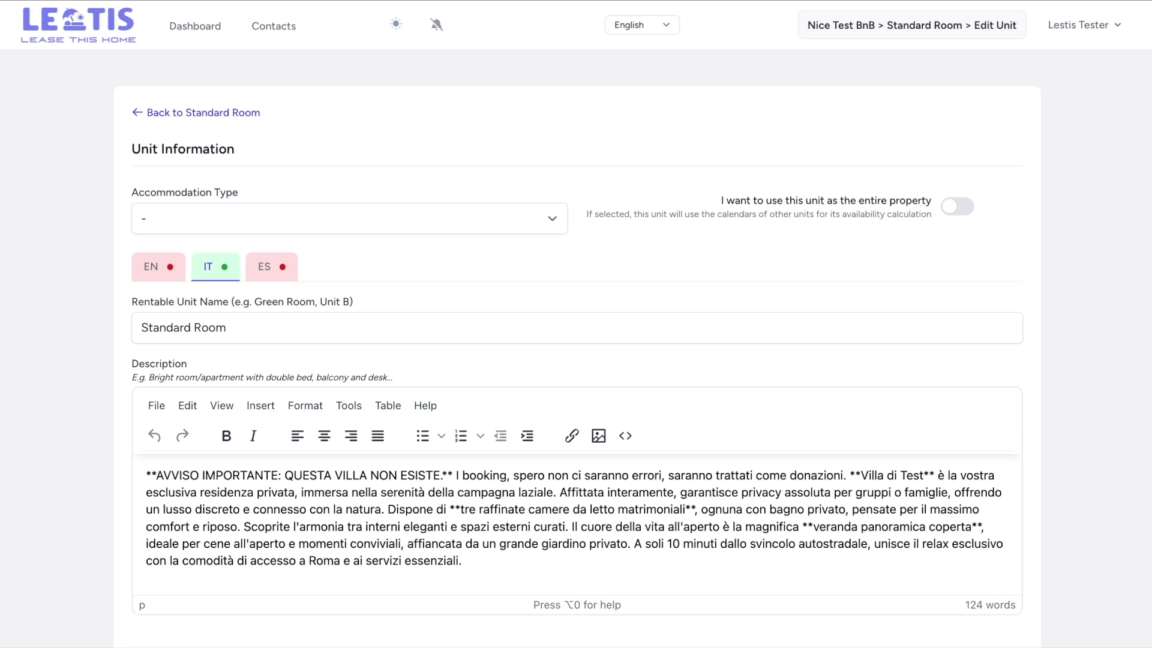
left_click(956, 210)
left_click(956, 210)
Step: Examine the rentable unit name and description fields, comparing their English and Italian versions
scroll(833, 273, "down", 4)
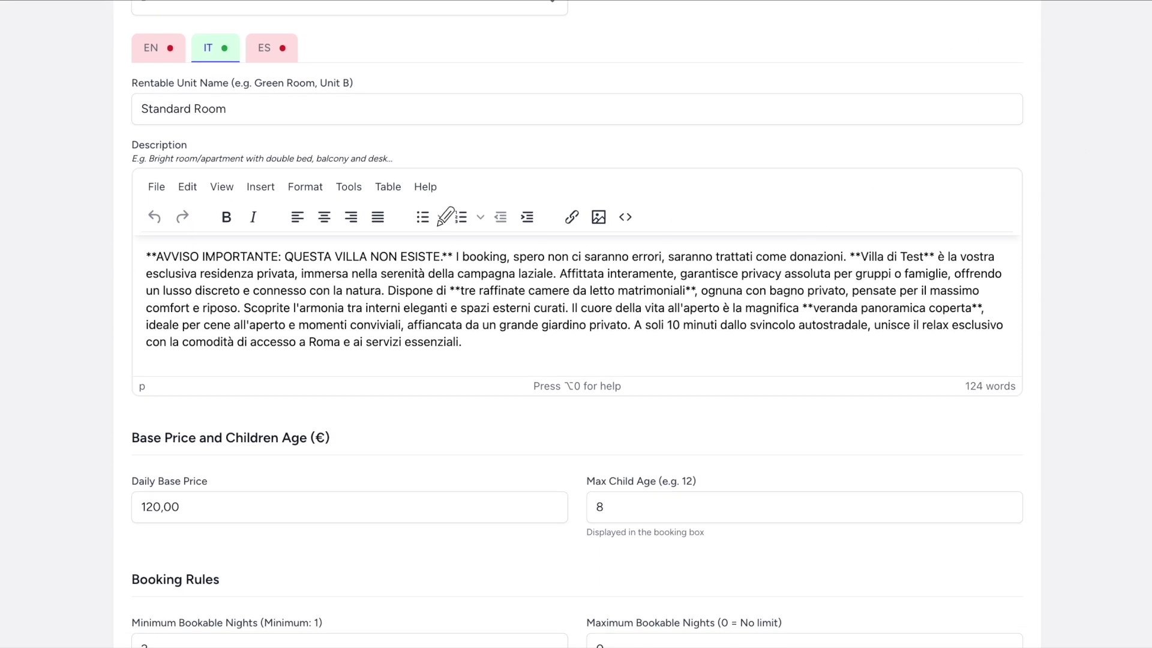
mouse_move(167, 81)
left_mouse_down()
mouse_move(114, 96)
mouse_move(164, 123)
left_mouse_up()
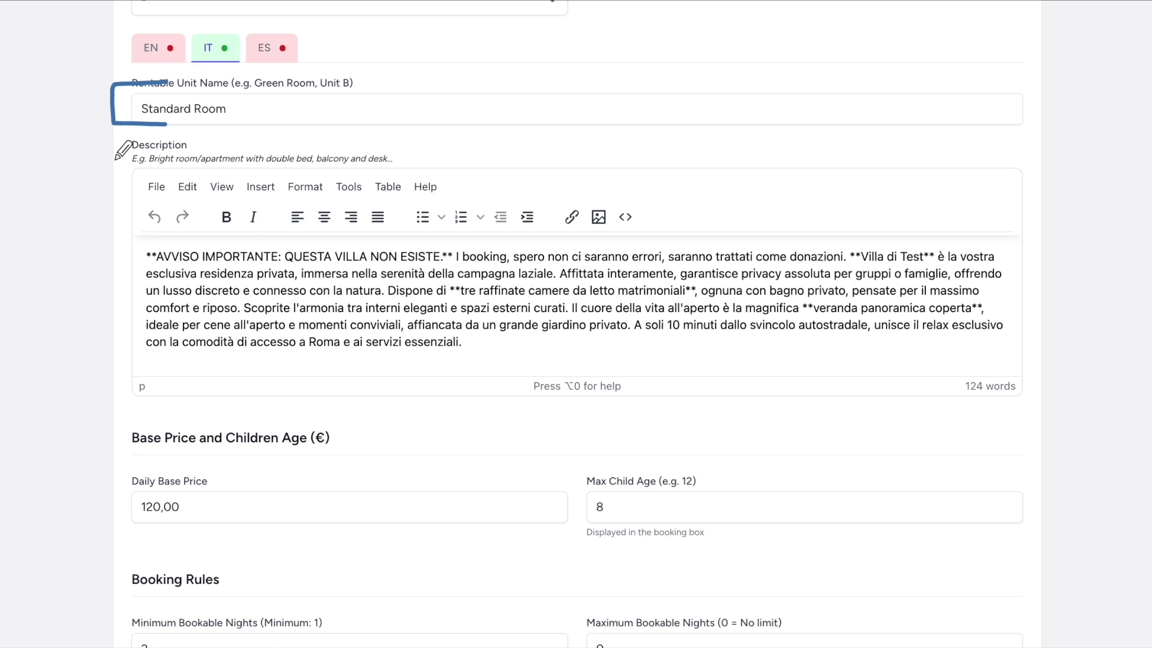
mouse_move(105, 150)
left_mouse_down()
mouse_move(90, 346)
mouse_move(139, 367)
left_mouse_up()
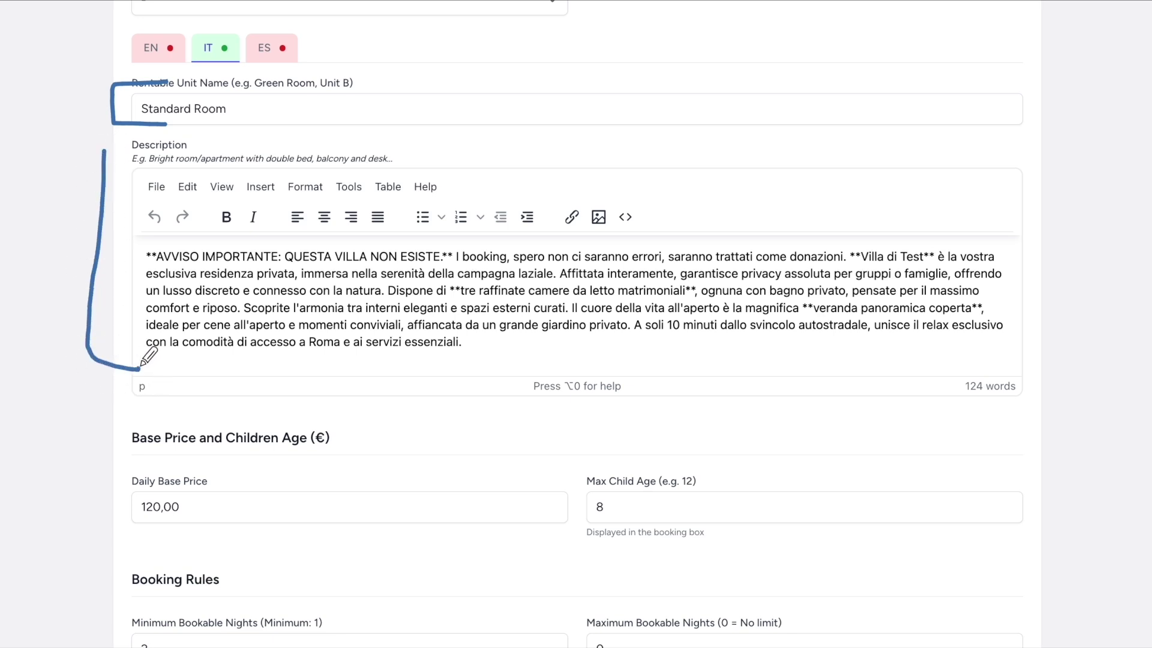
left_click_drag(107, 148, 182, 143)
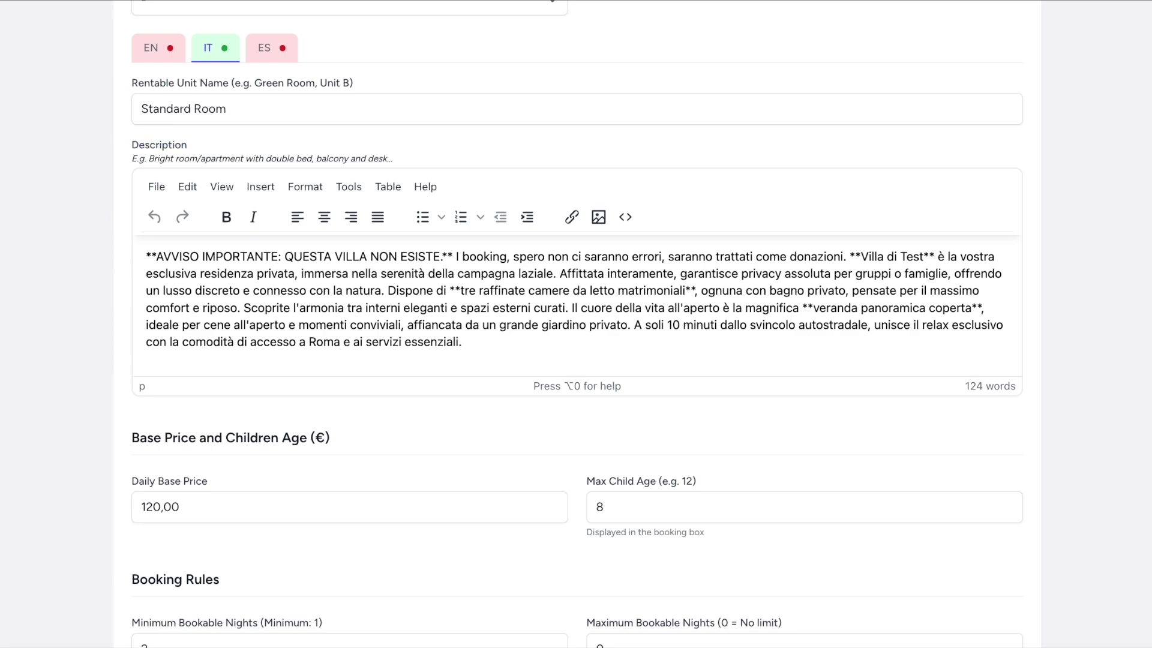
left_click(169, 62)
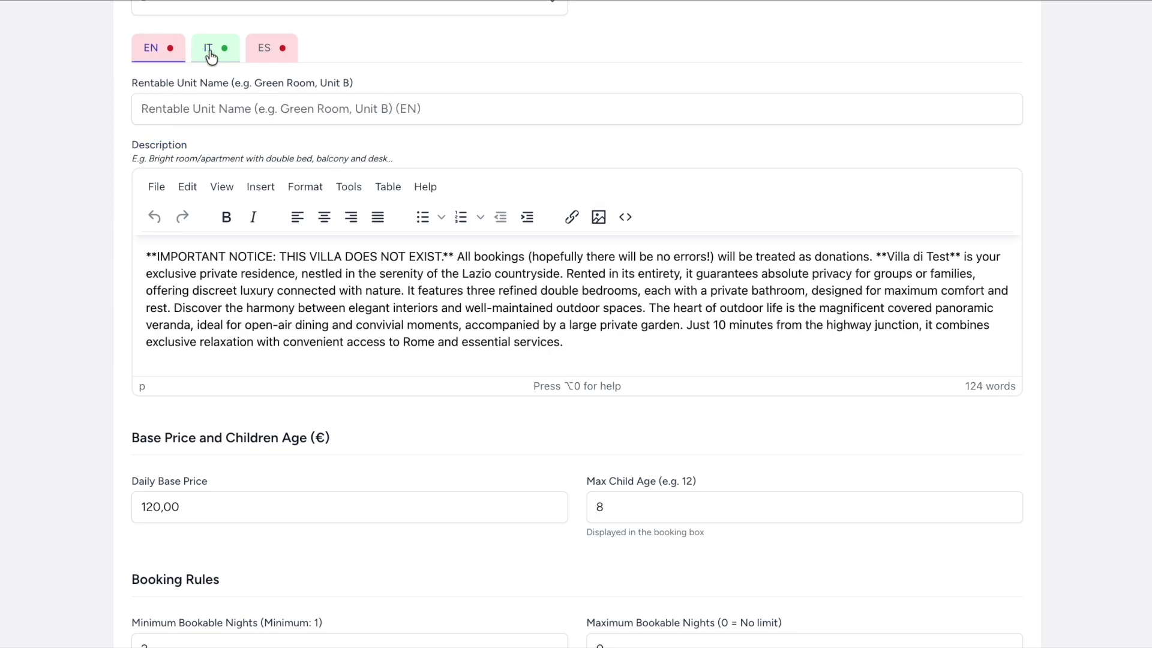
left_click(210, 52)
left_click(165, 55)
Step: Examine the daily base price, maximum child age and booking rules fields, including buffer nights and advance check-in days
scroll(105, 233, "down", 5)
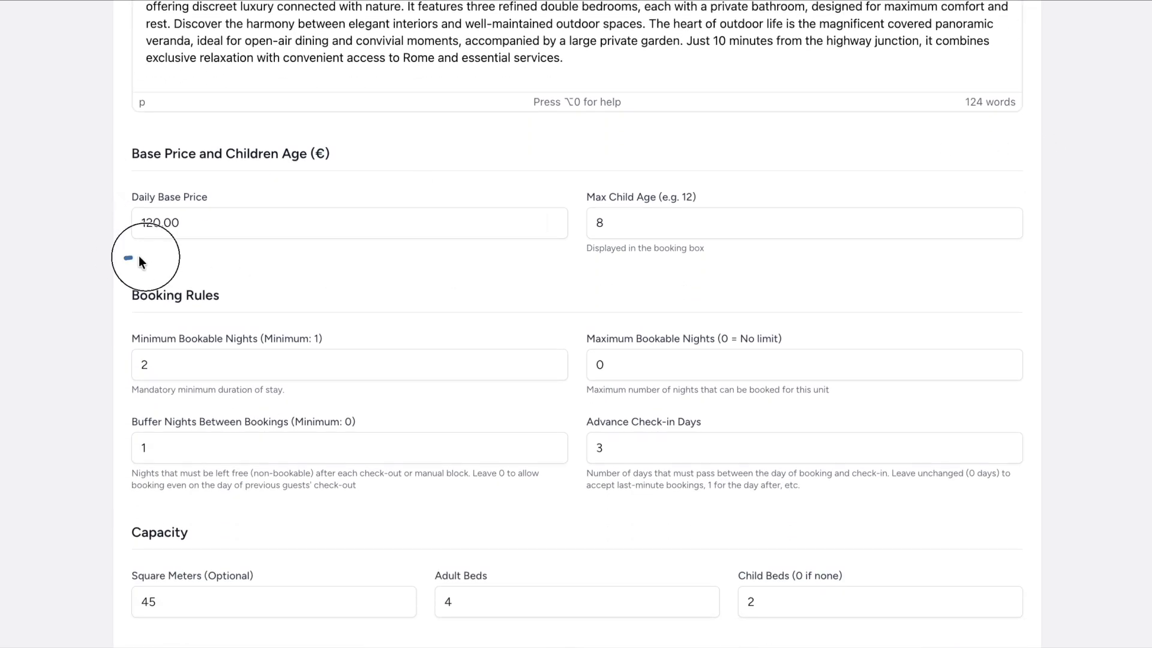
mouse_move(138, 257)
left_mouse_down()
mouse_move(240, 209)
mouse_move(128, 180)
mouse_move(121, 259)
left_mouse_up()
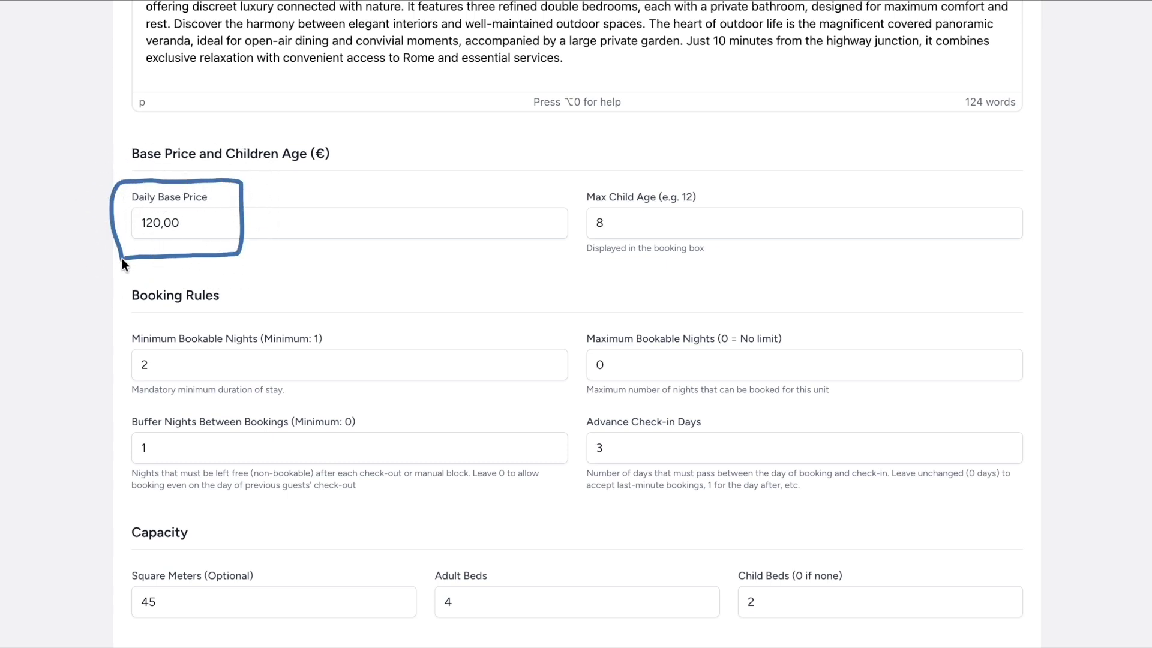
mouse_move(570, 175)
left_mouse_down()
mouse_move(679, 252)
mouse_move(707, 179)
mouse_move(577, 179)
left_mouse_up()
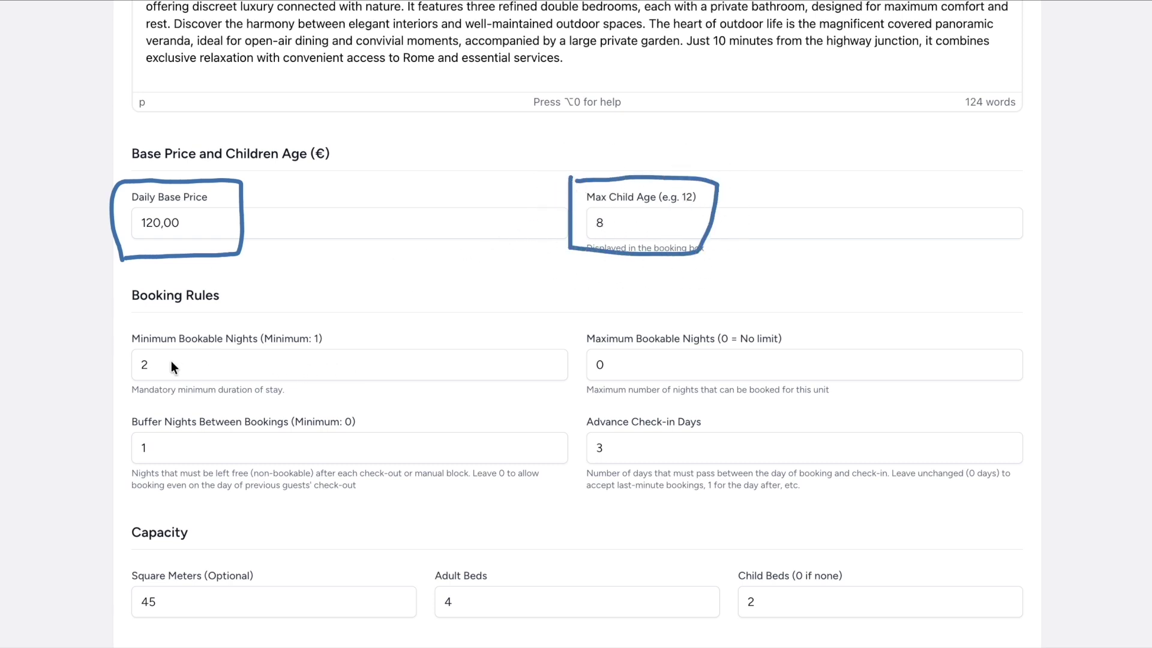
left_click_drag(110, 321, 110, 478)
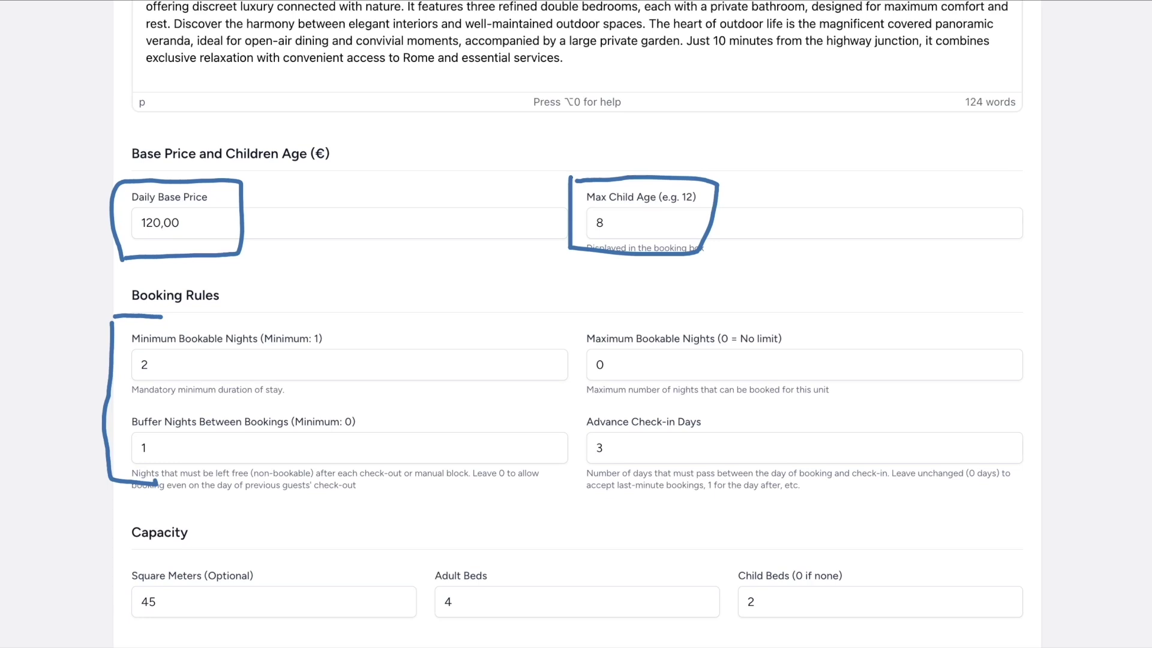
mouse_move(578, 419)
left_mouse_down()
mouse_move(593, 469)
mouse_move(698, 414)
mouse_move(579, 412)
left_mouse_up()
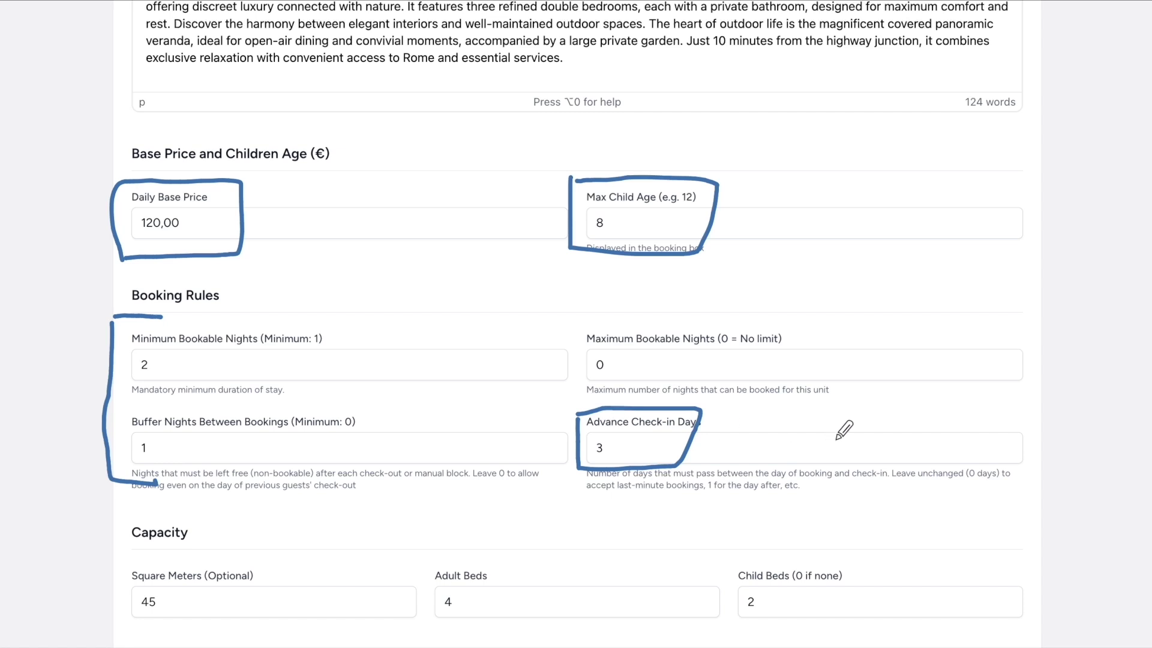
key("Escape")
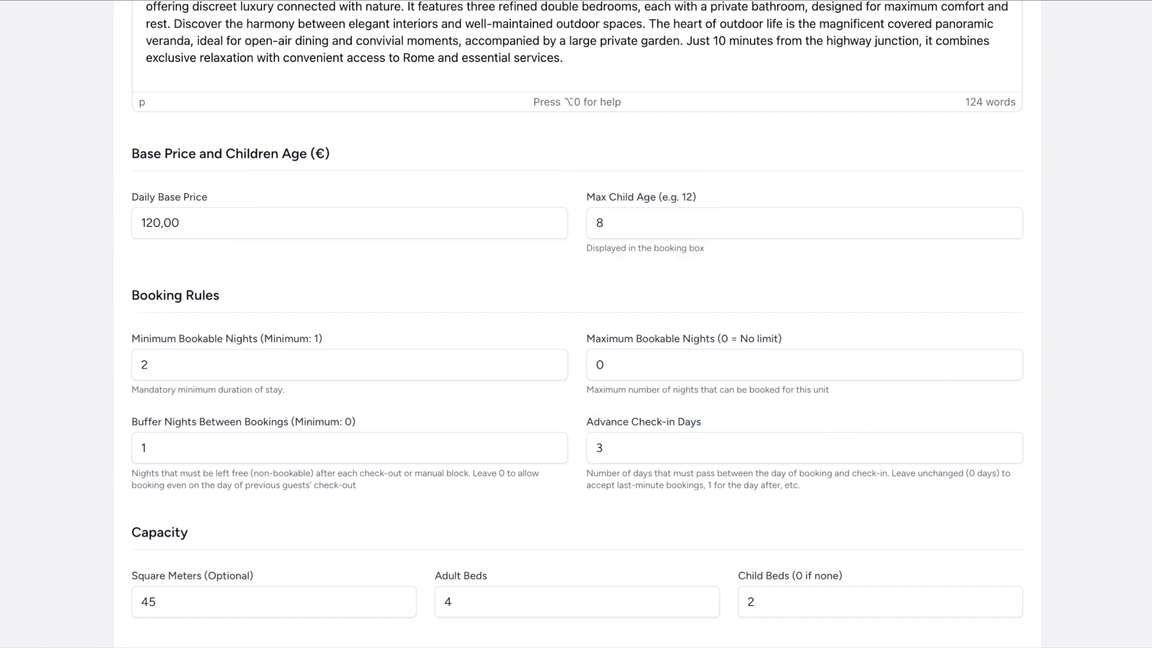
Step: Examine the unit's capacity fields for square meters, adult beds and child beds, and its list of amenities and features
scroll(541, 362, "down", 3)
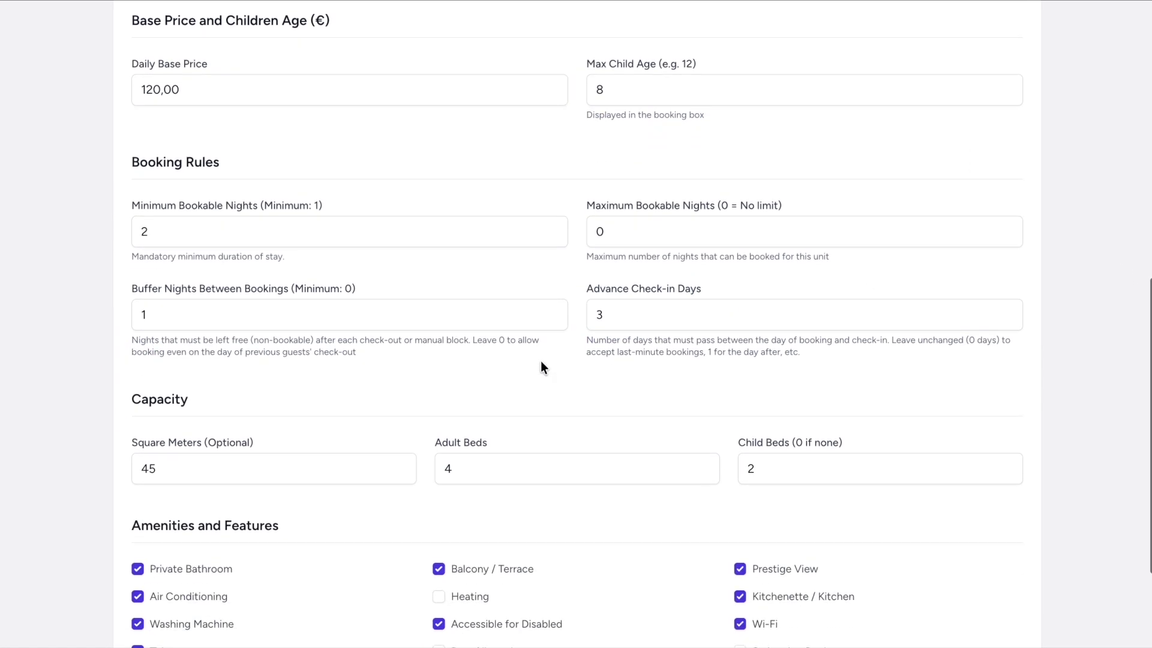
scroll(542, 361, "down", 3)
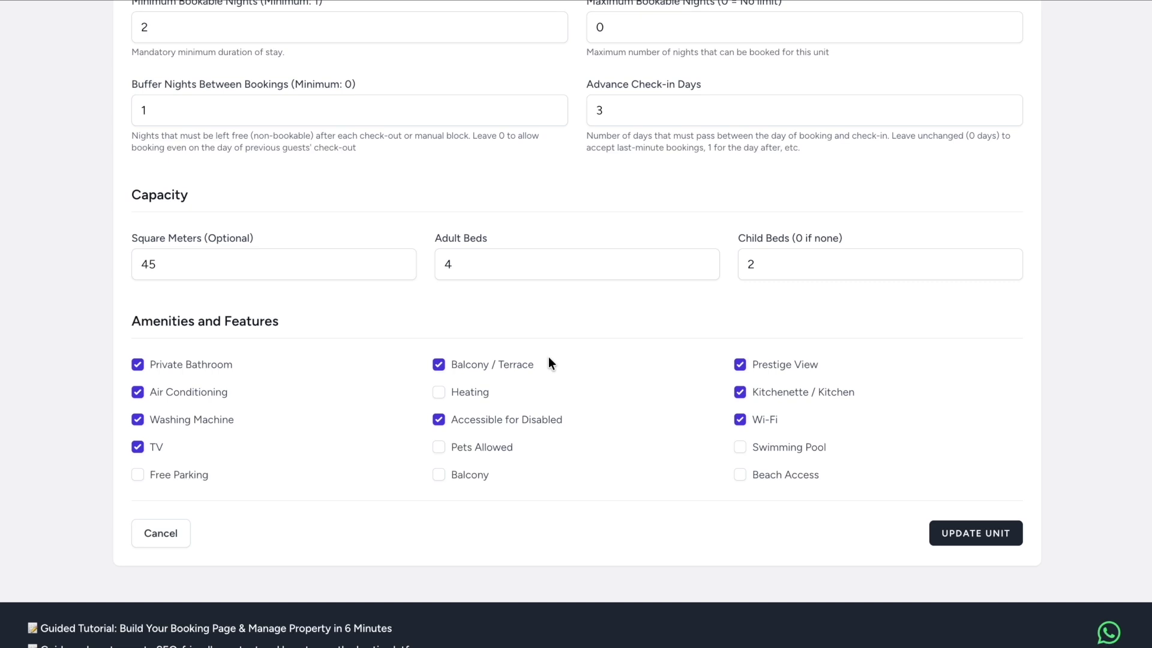
scroll(548, 358, "up", 1)
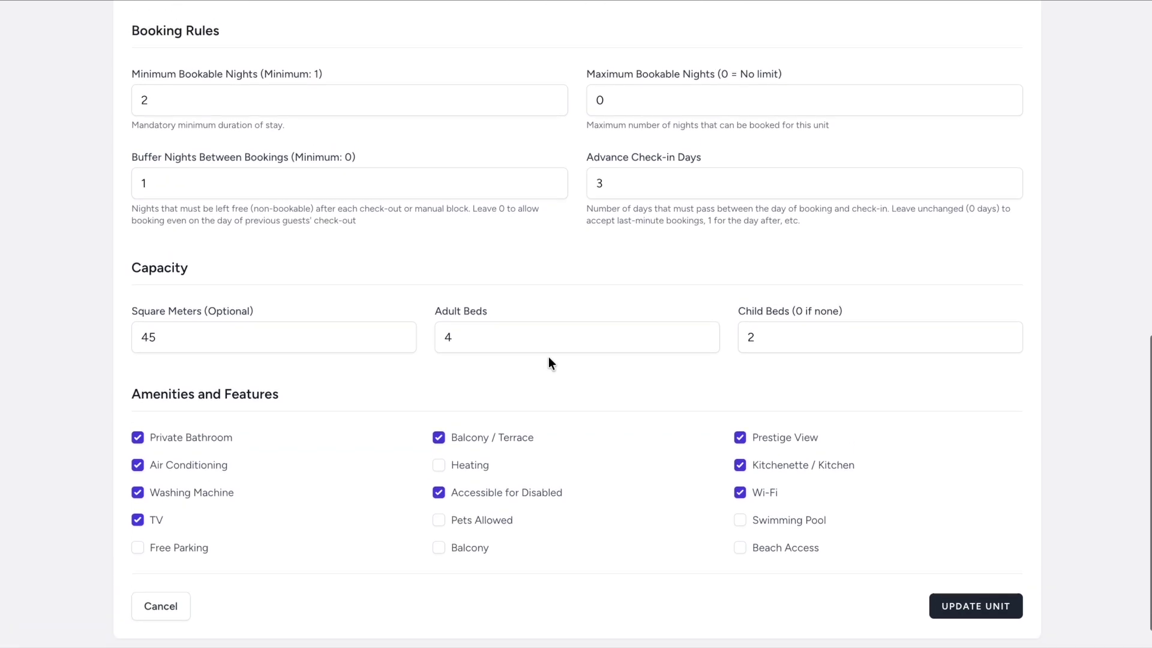
scroll(548, 357, "down", 1)
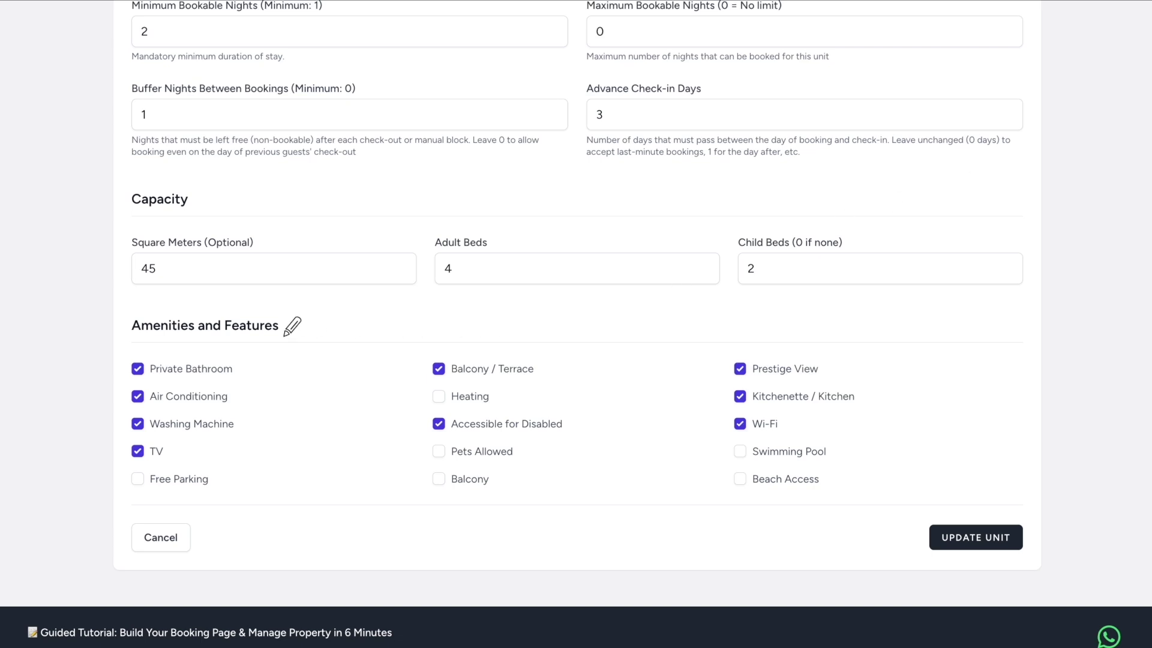
left_click_drag(149, 305, 246, 304)
left_click_drag(458, 301, 516, 300)
left_click_drag(761, 300, 801, 300)
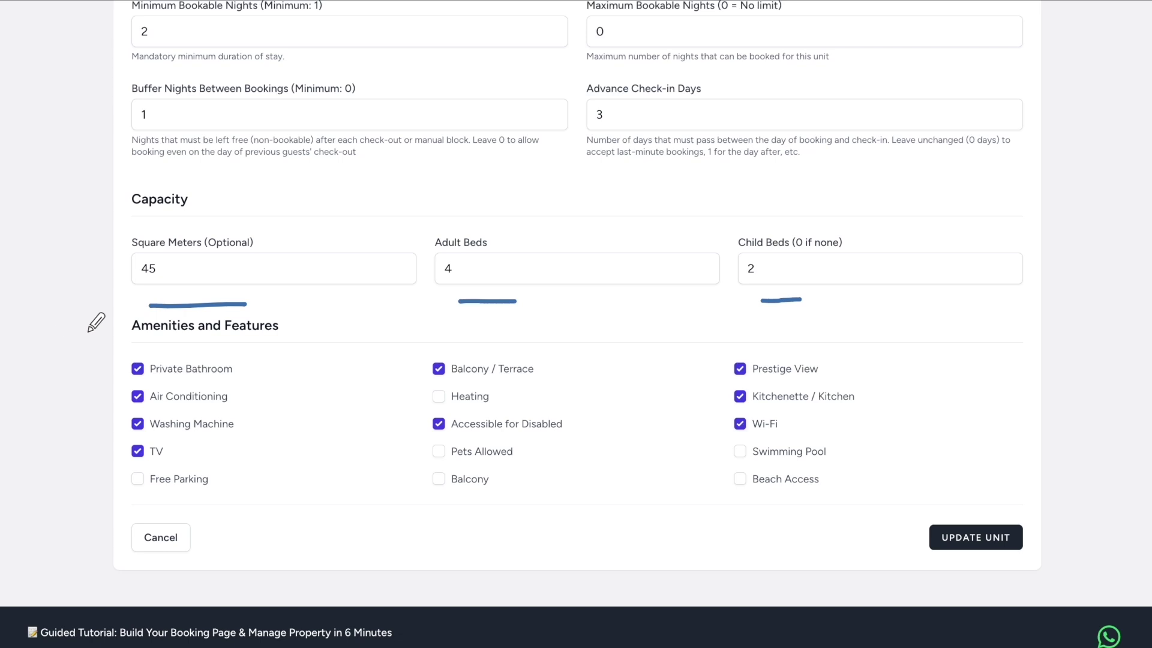
mouse_move(97, 328)
left_mouse_down()
mouse_move(76, 521)
mouse_move(163, 557)
mouse_move(96, 320)
mouse_move(133, 317)
left_mouse_up()
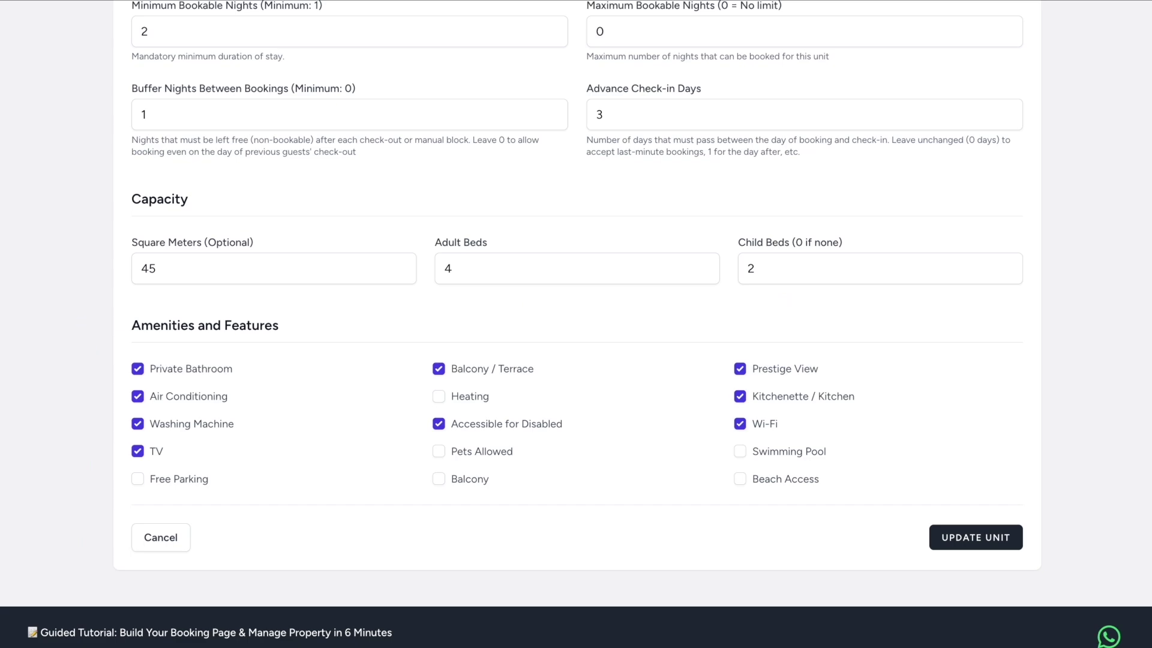
Step: Leave the unit information without updating it, and open the Standard Room's iCal calendar synchronization page
scroll(398, 393, "up", 10)
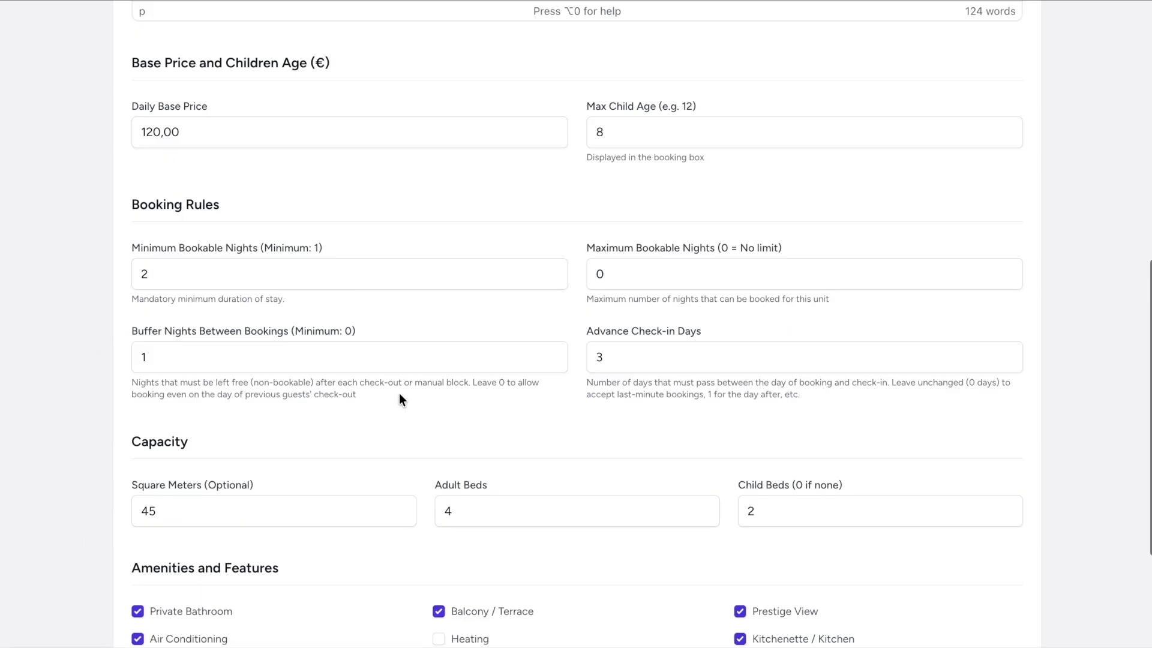
left_click(215, 116)
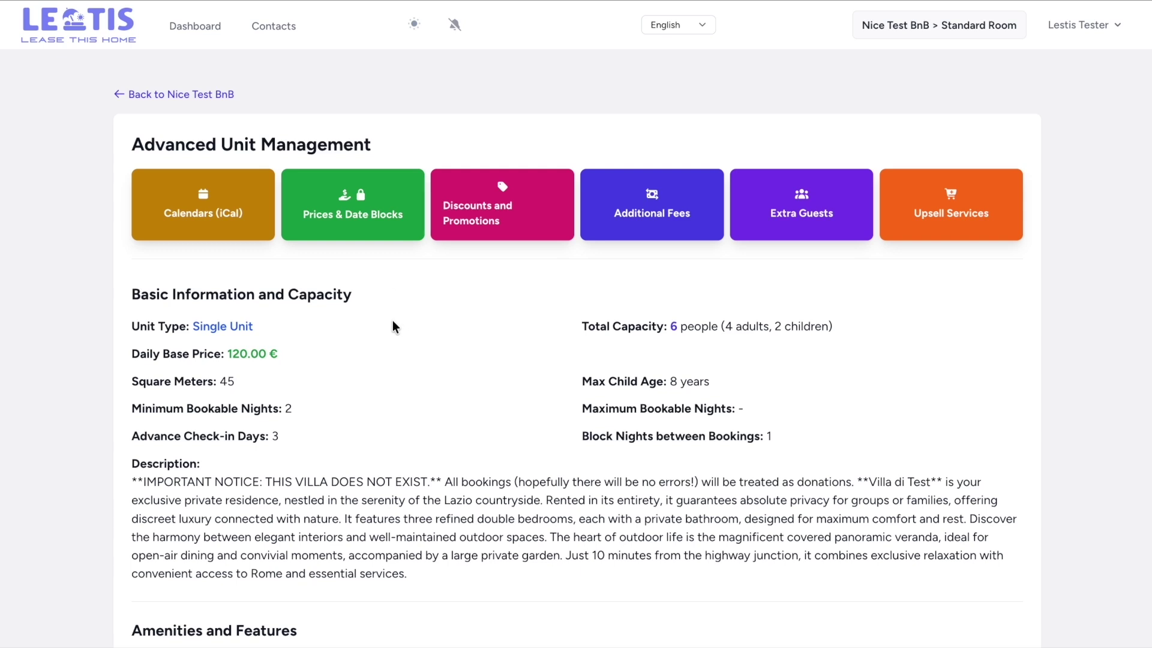
left_click(218, 211)
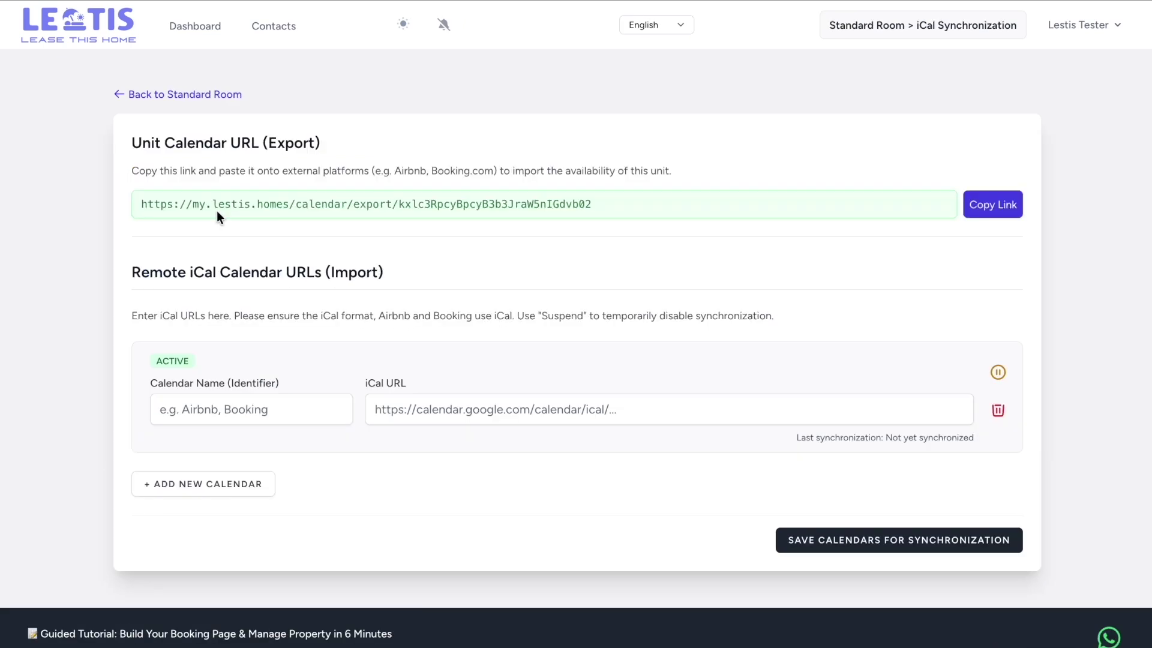
left_click_drag(138, 230, 590, 231)
scroll(479, 443, "down", 1)
mouse_move(41, 601)
left_mouse_down()
mouse_move(286, 605)
mouse_move(228, 624)
mouse_move(36, 621)
mouse_move(36, 600)
left_mouse_up()
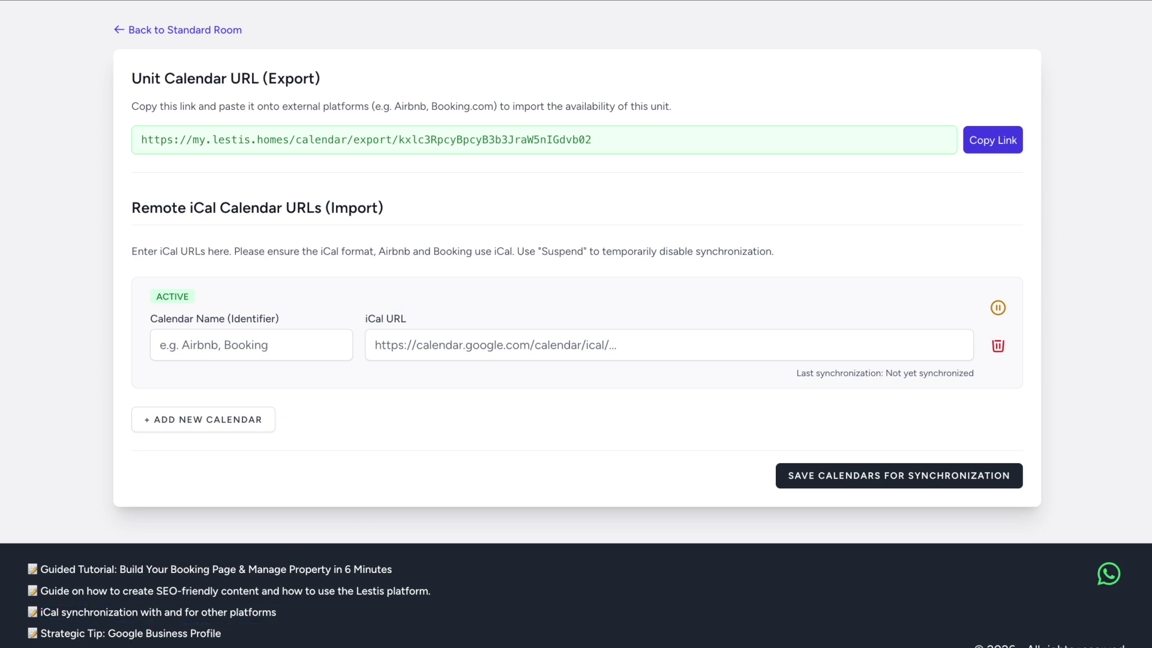
scroll(946, 351, "up", 2)
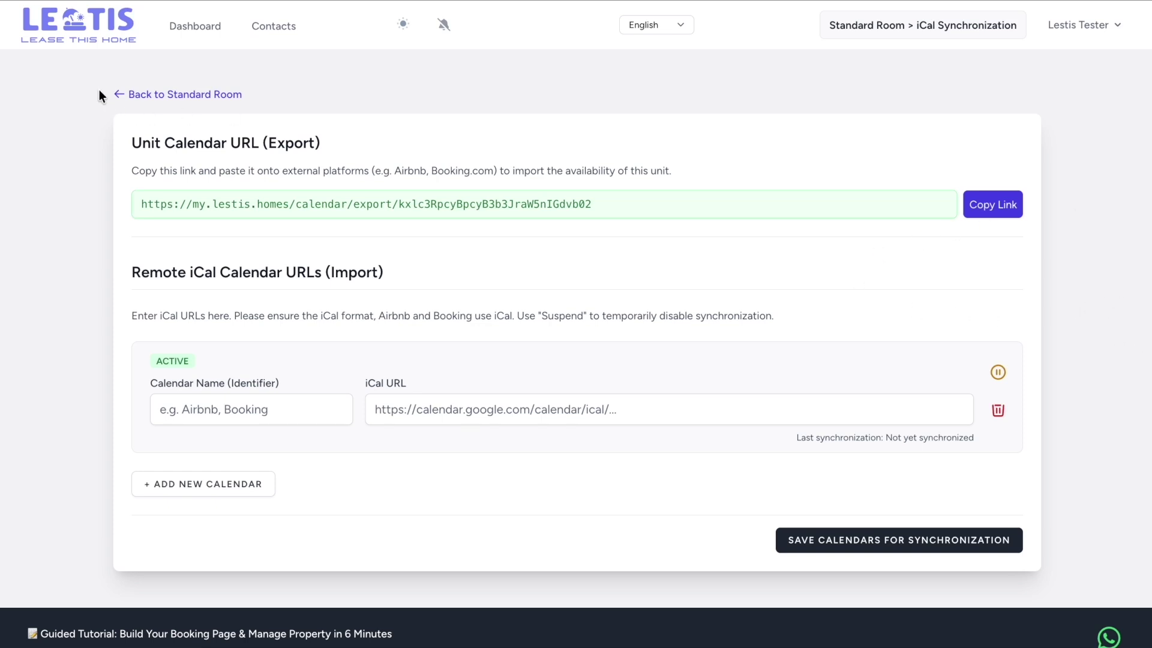
Step: Open the Standard Room's price and block management page and review its date range, price, block and calendar sections
left_click(145, 97)
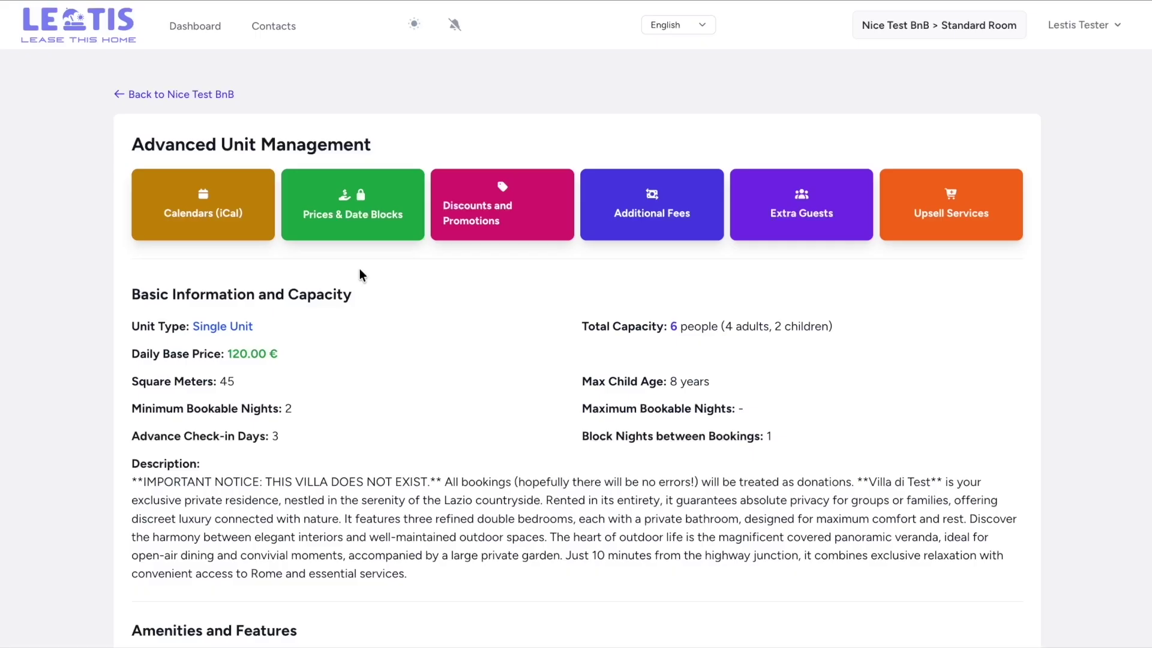
left_click(376, 231)
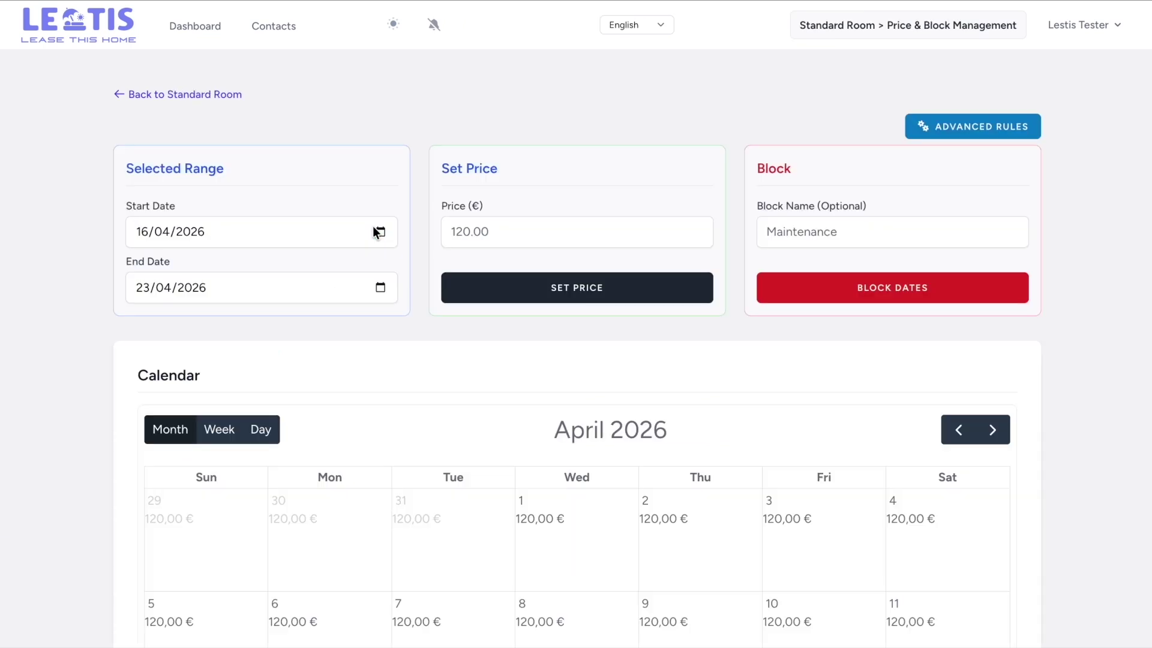
scroll(380, 240, "down", 5)
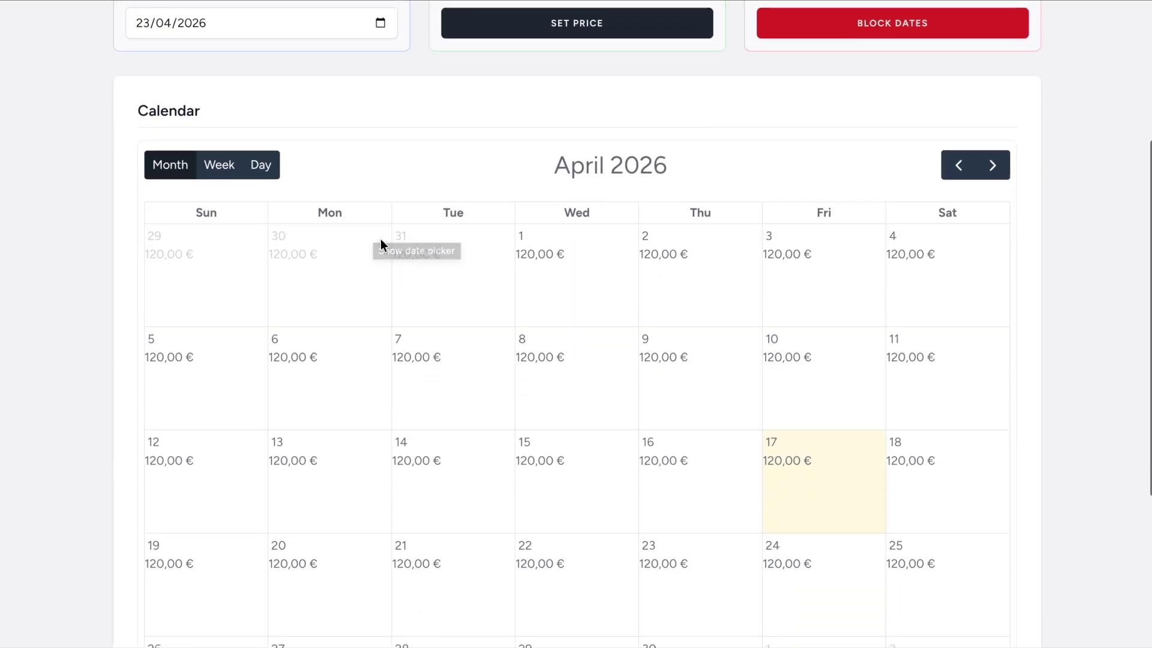
scroll(380, 239, "up", 5)
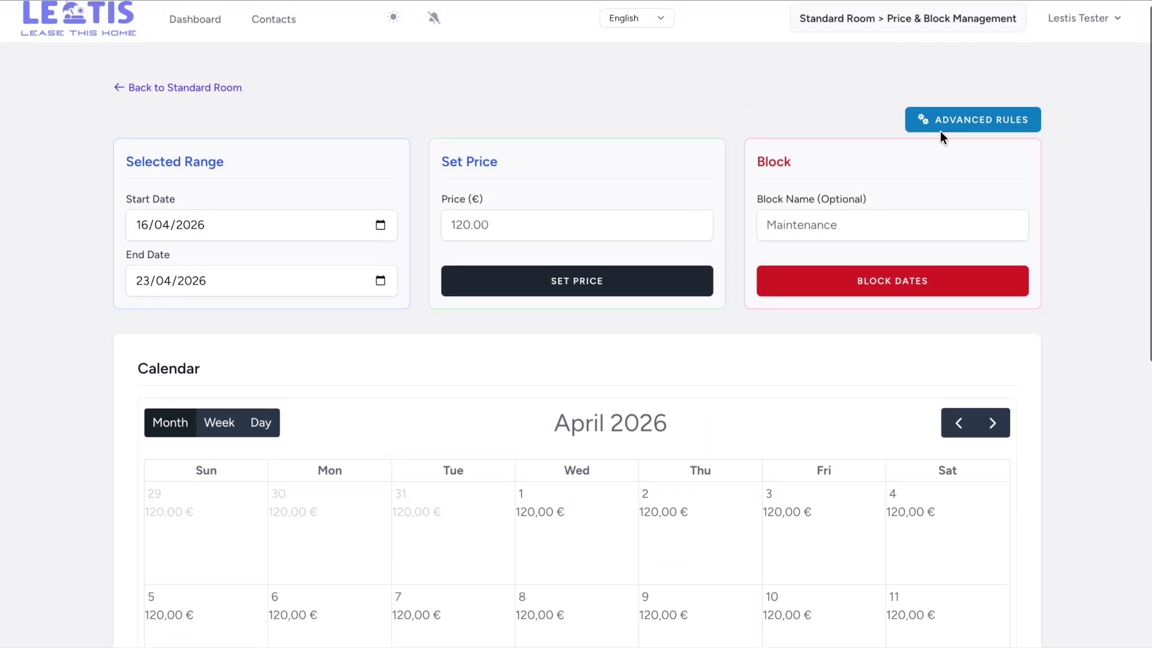
Step: Open a new advanced rule for the Standard Room and examine its annual date range and booking override fields
left_click(960, 123)
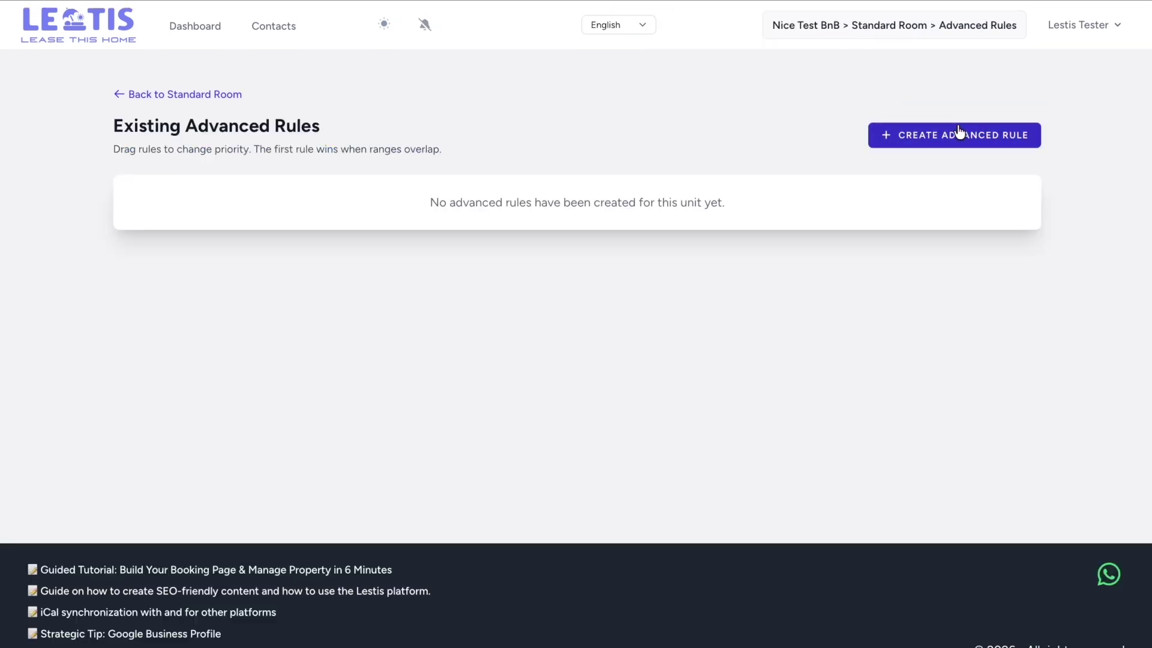
left_click(946, 137)
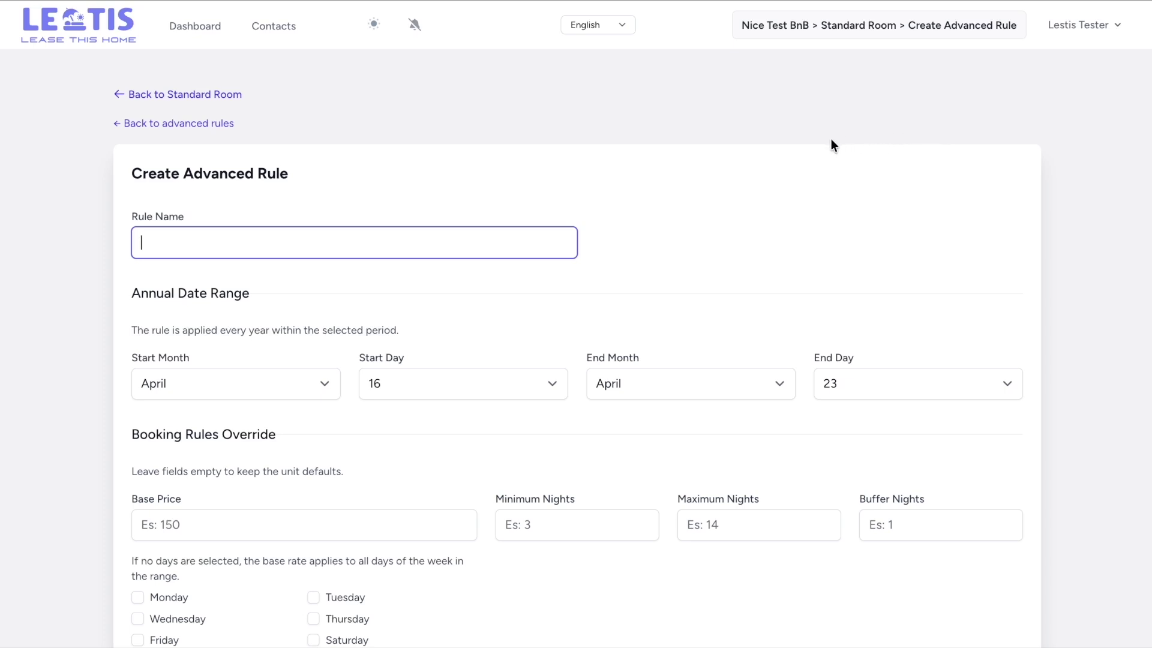
scroll(696, 189, "down", 3)
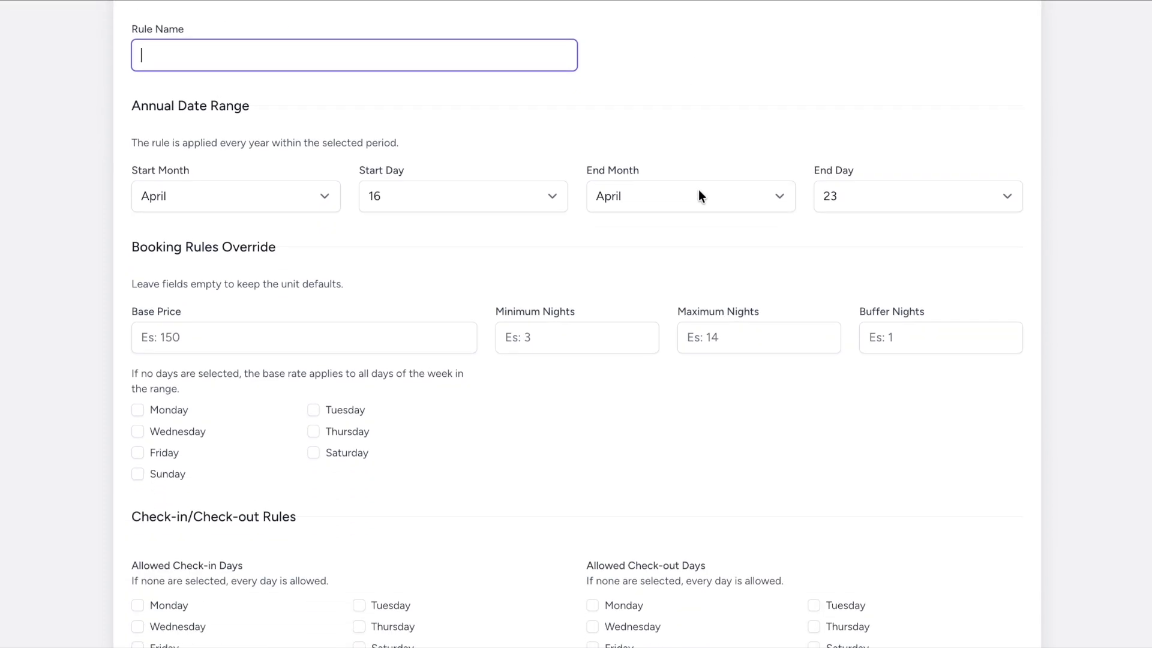
scroll(698, 189, "down", 1)
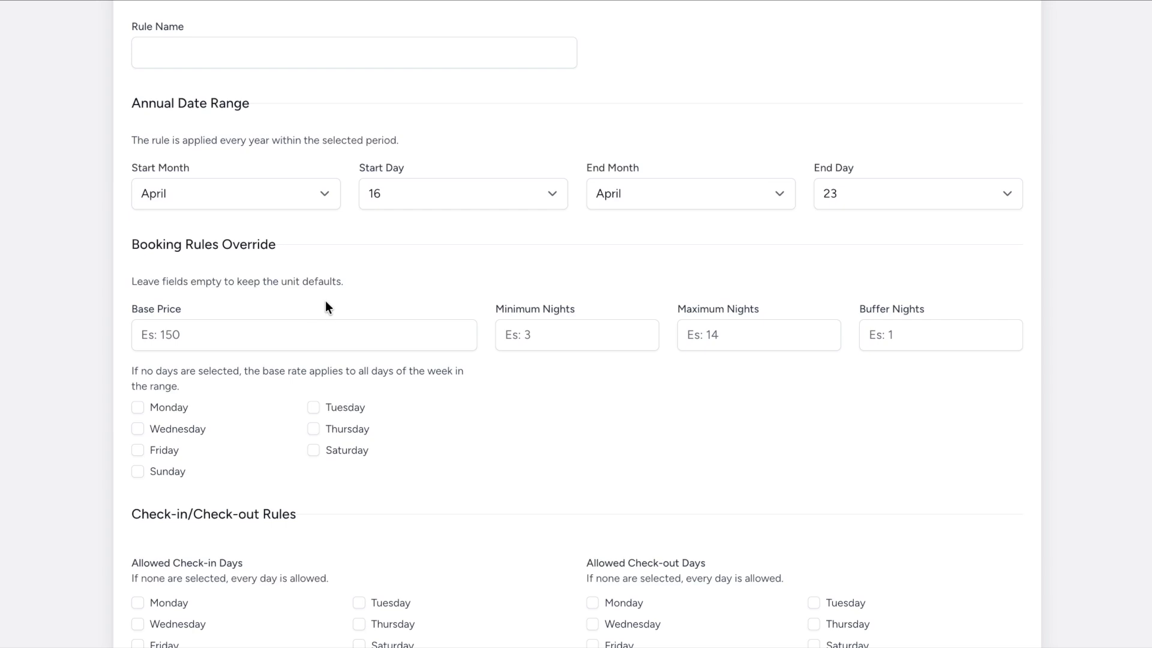
mouse_move(210, 362)
left_mouse_down()
mouse_move(262, 354)
mouse_move(76, 347)
mouse_move(271, 344)
left_mouse_up()
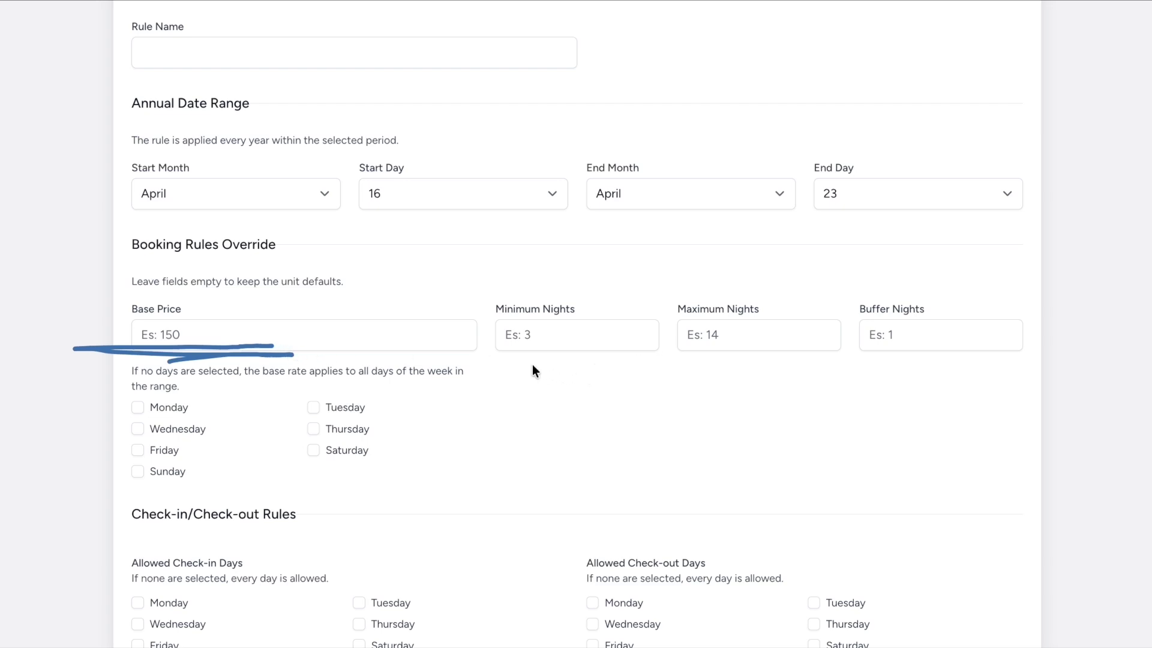
left_click_drag(709, 362, 762, 359)
left_click_drag(880, 355, 954, 349)
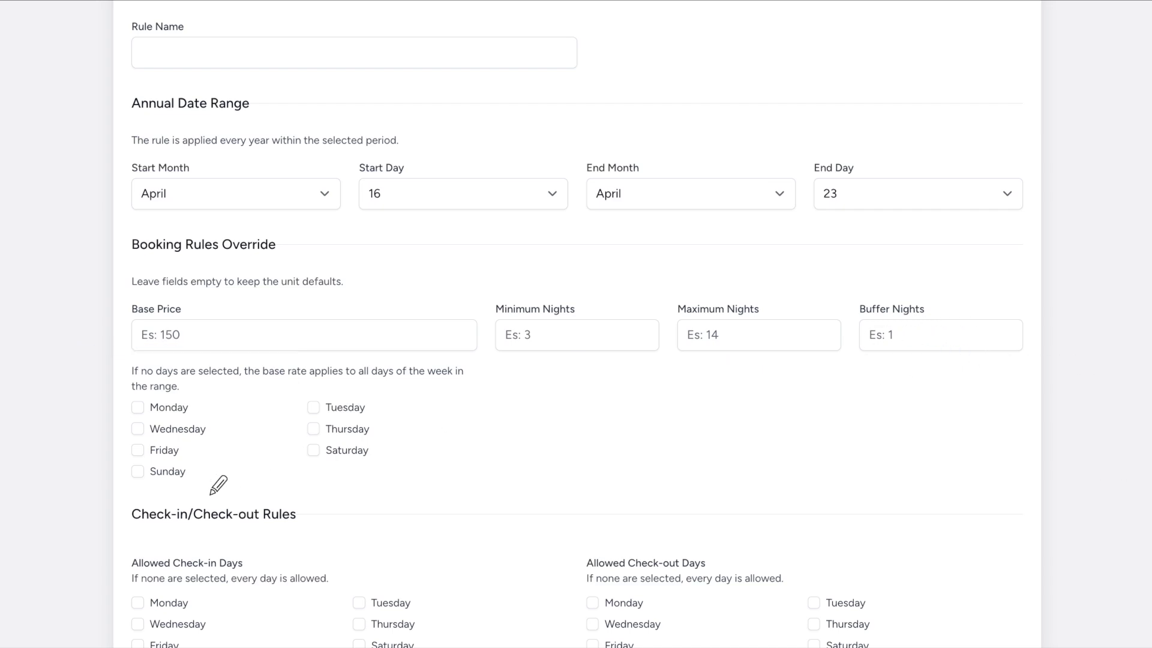
Step: Allow check-in on Saturday and Sunday and check-out on Monday in the advanced rule
left_click(313, 449)
left_click(138, 472)
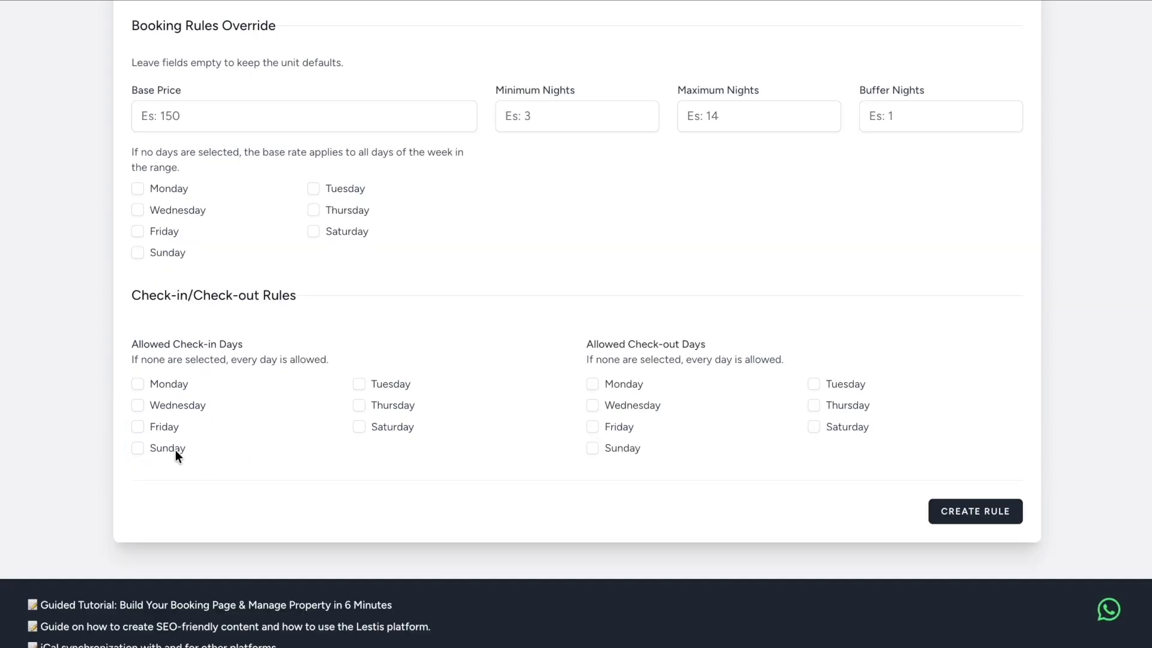
left_click(174, 449)
left_click(622, 384)
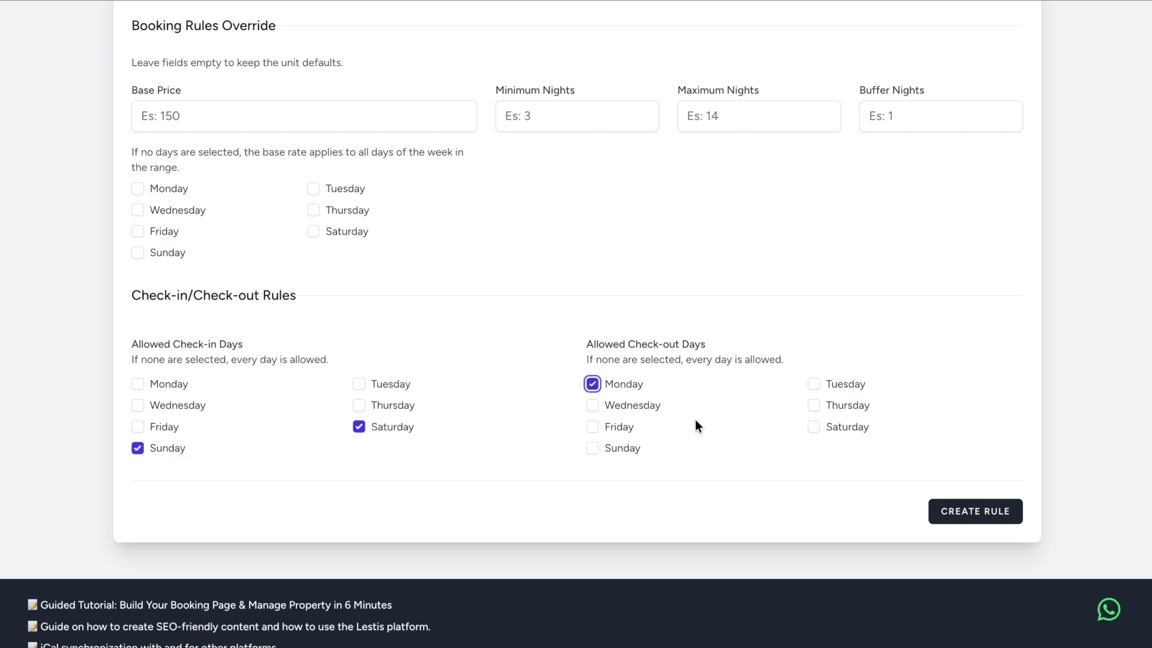
double_click(924, 507)
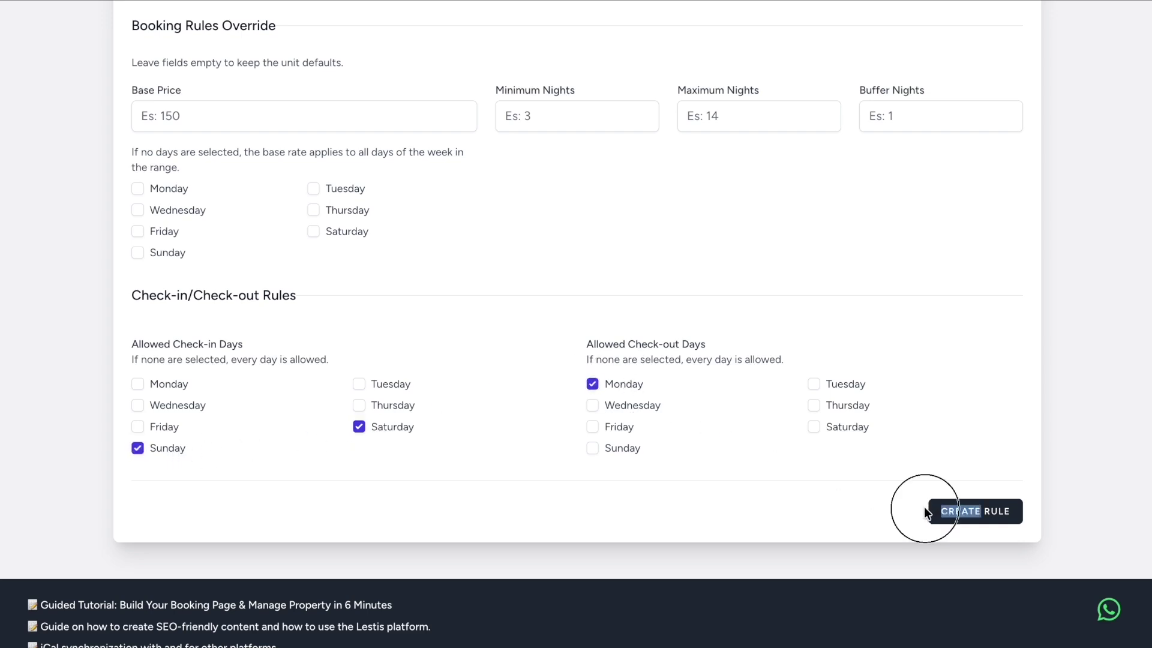
left_click(841, 495)
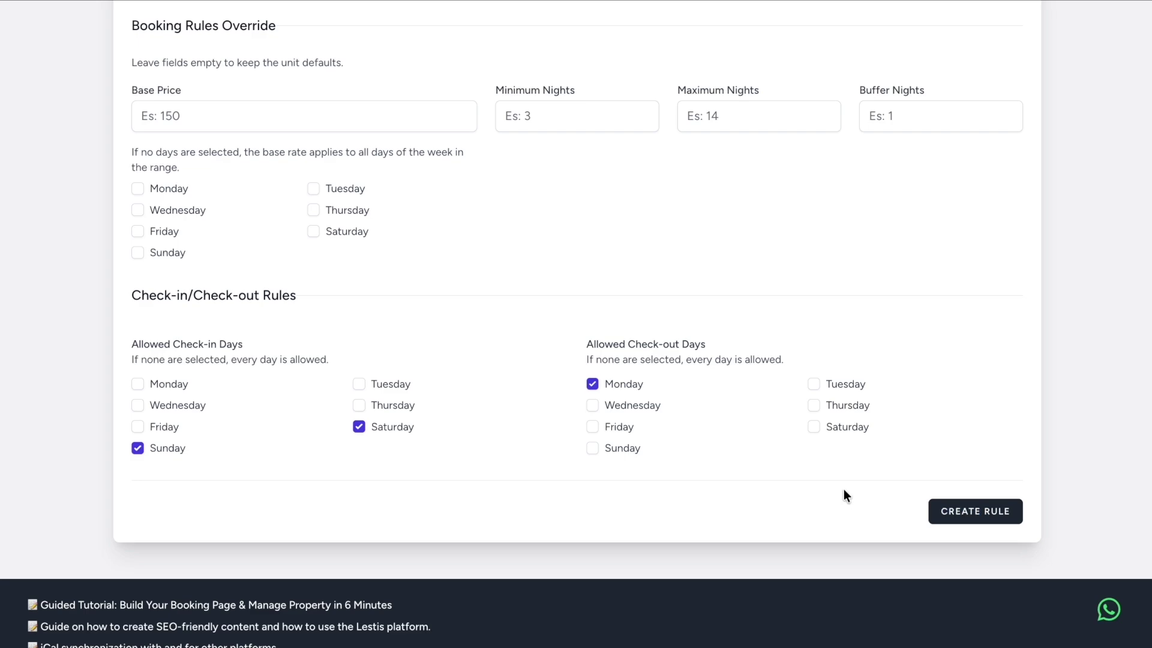
Step: Leave the advanced rule without creating it, and open a new discount form for the Standard Room
scroll(468, 347, "up", 7)
left_click(198, 91)
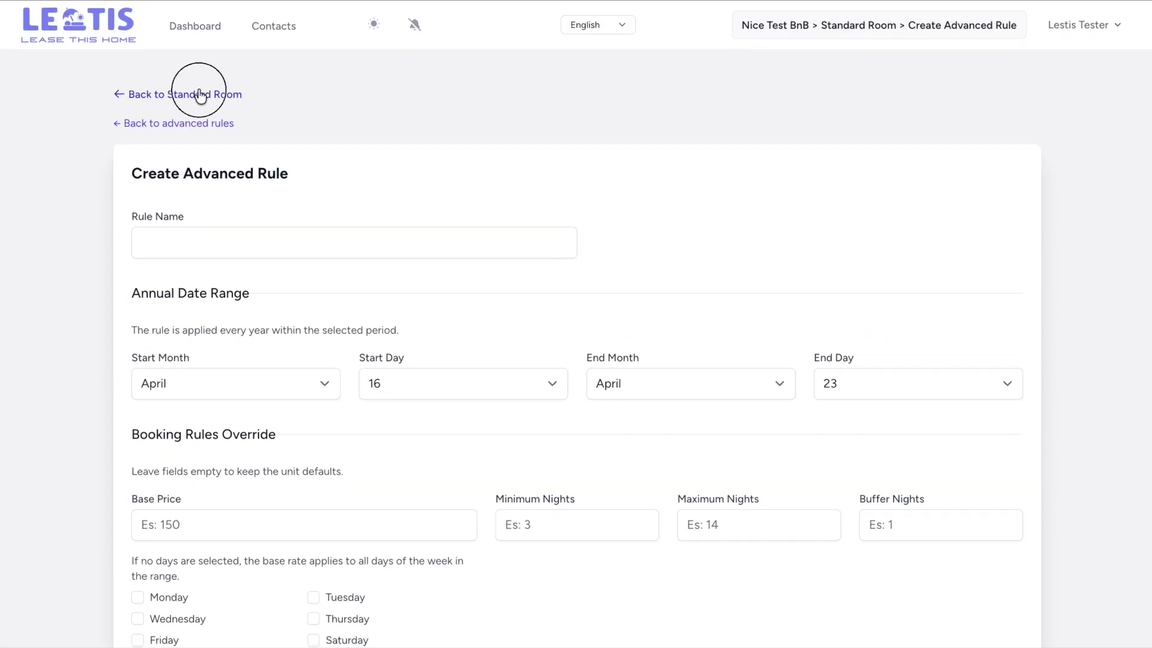
left_click(534, 210)
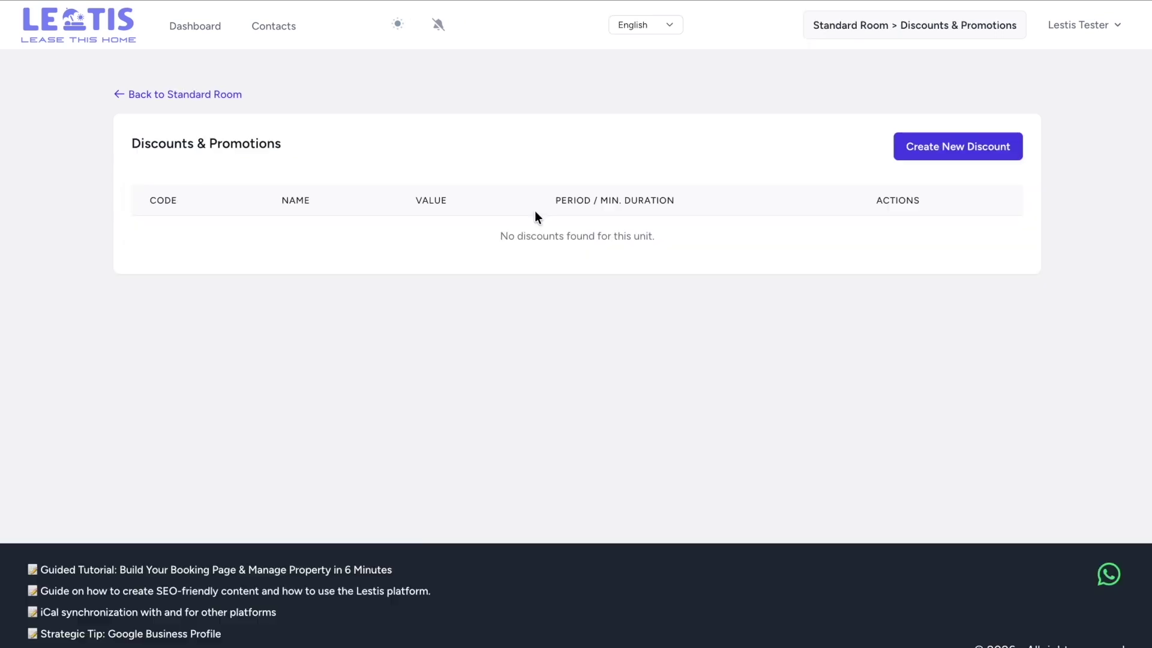
left_click(932, 159)
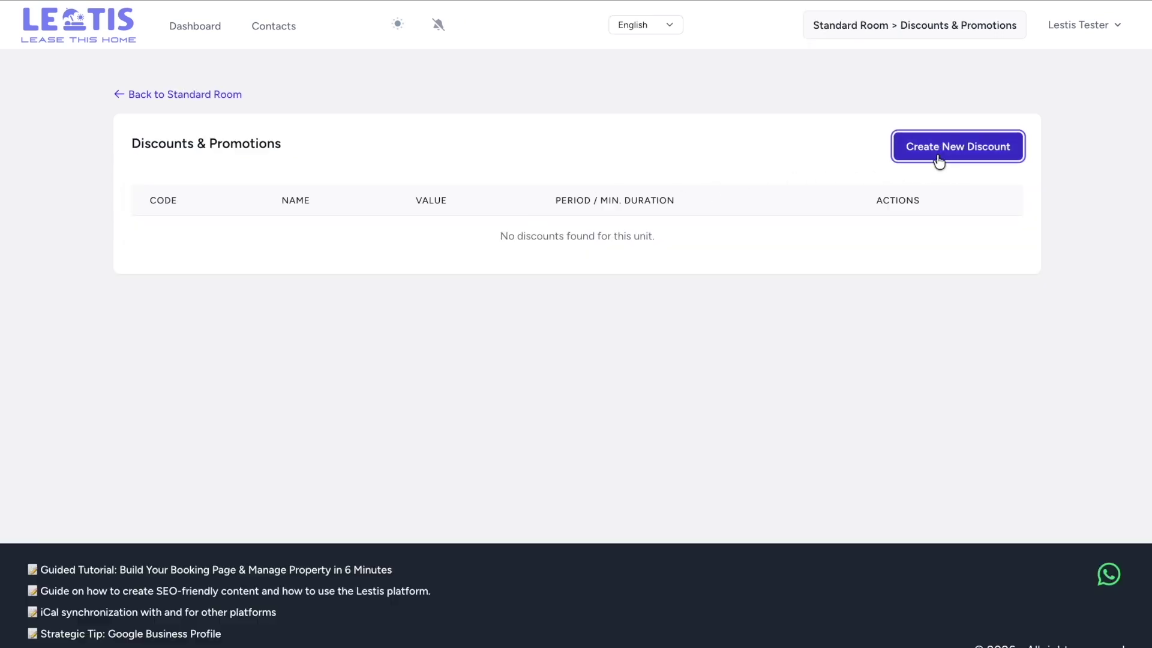
Step: Examine the new discount's optional promo code and time validity fields
scroll(476, 312, "down", 1)
scroll(477, 312, "down", 2)
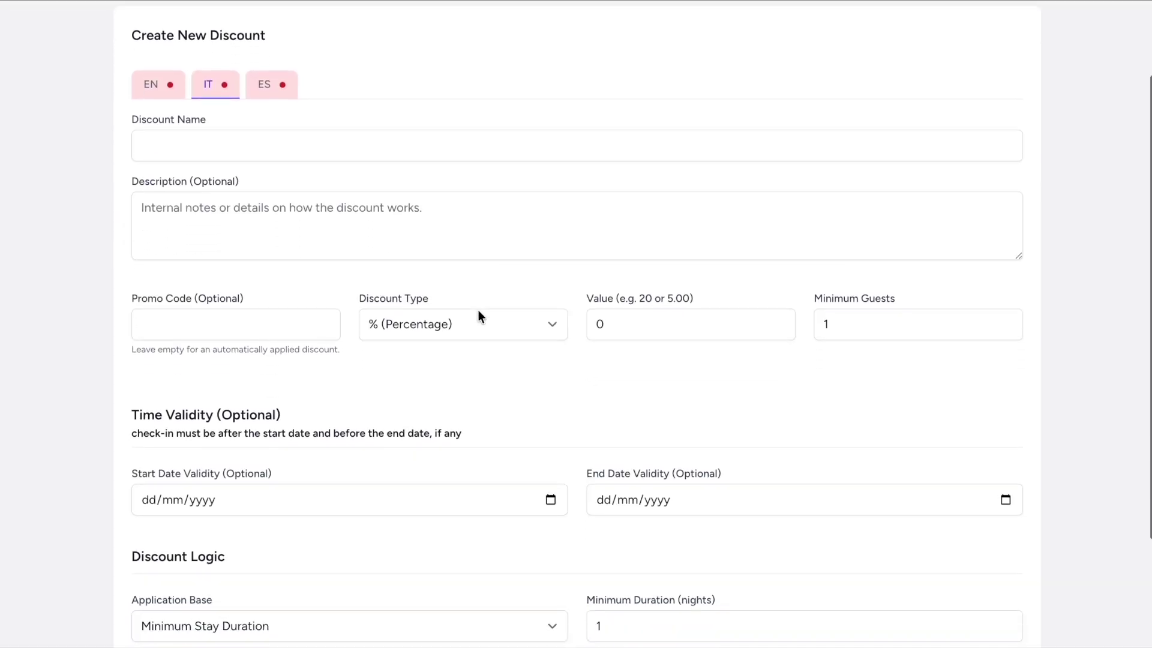
mouse_move(108, 231)
left_mouse_down()
mouse_move(180, 295)
mouse_move(204, 298)
left_mouse_up()
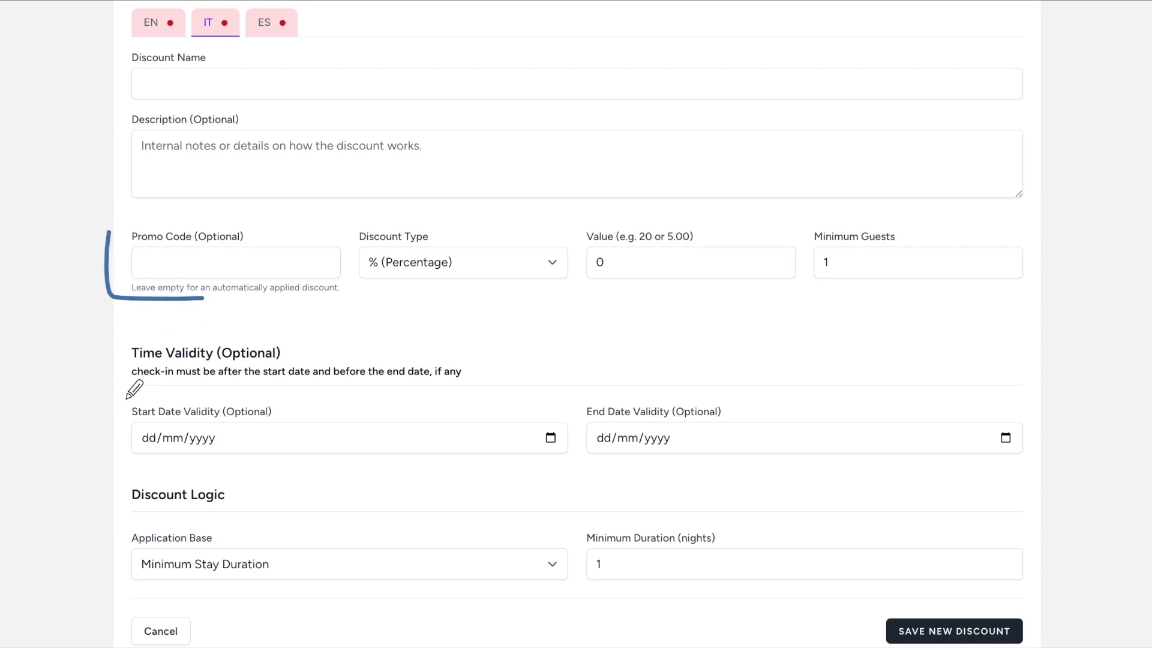
mouse_move(105, 340)
left_mouse_down()
mouse_move(103, 366)
mouse_move(174, 471)
left_mouse_up()
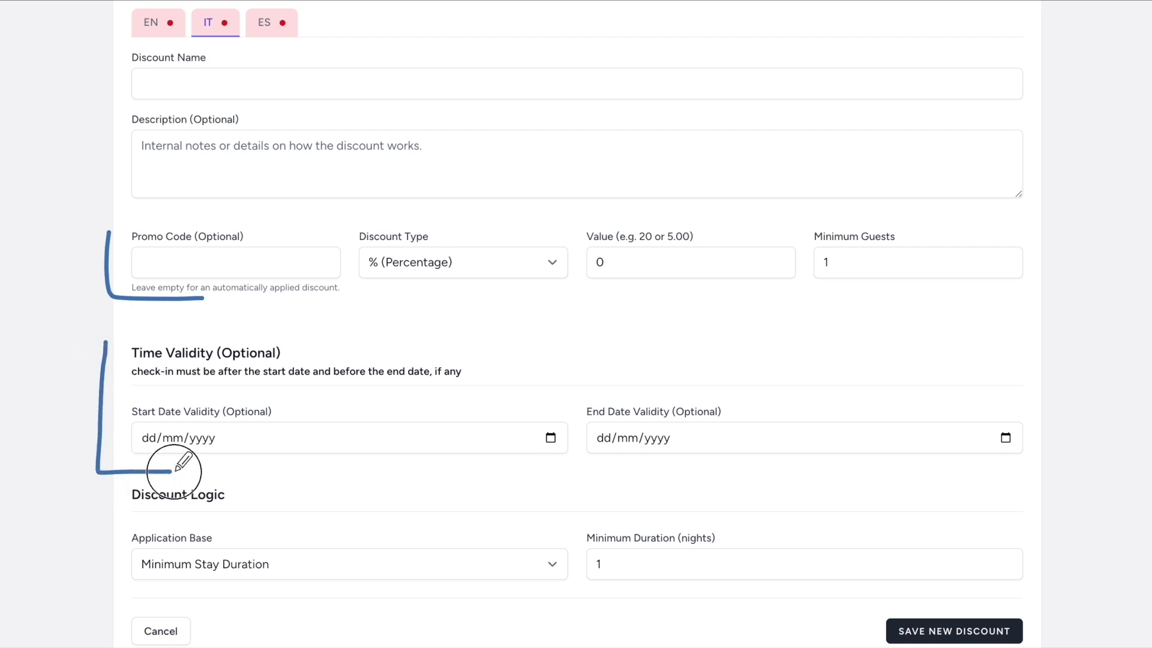
left_click_drag(114, 337, 233, 334)
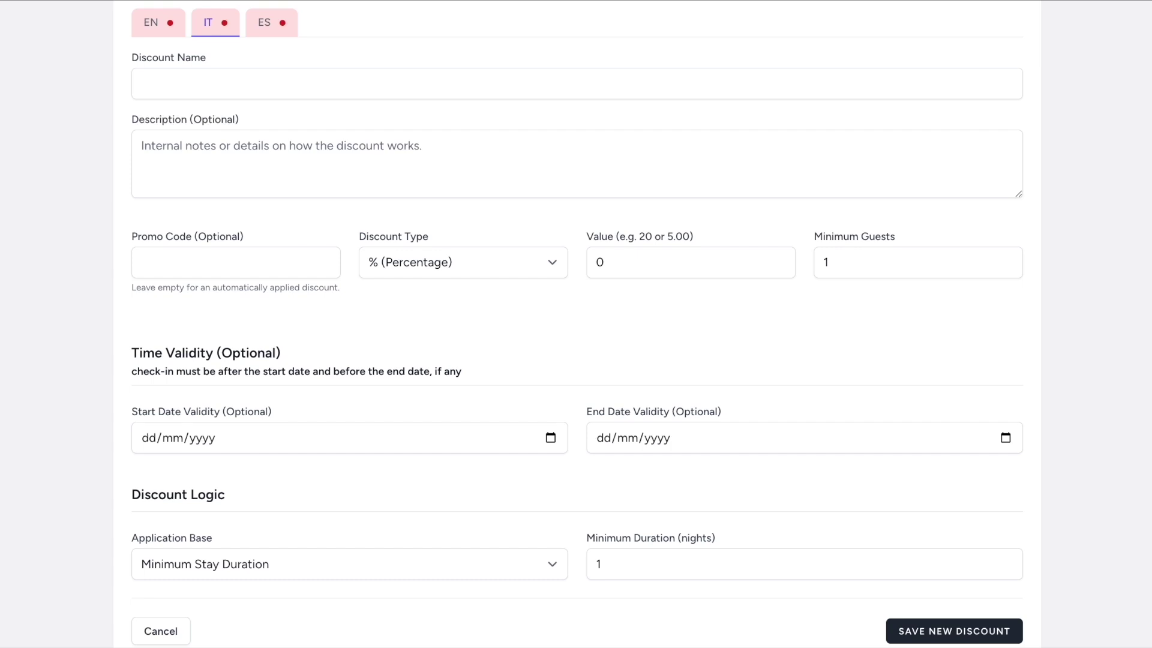
Step: Define the discount as a percentage of 15 with a minimum stay duration of 7 nights
left_click(437, 261)
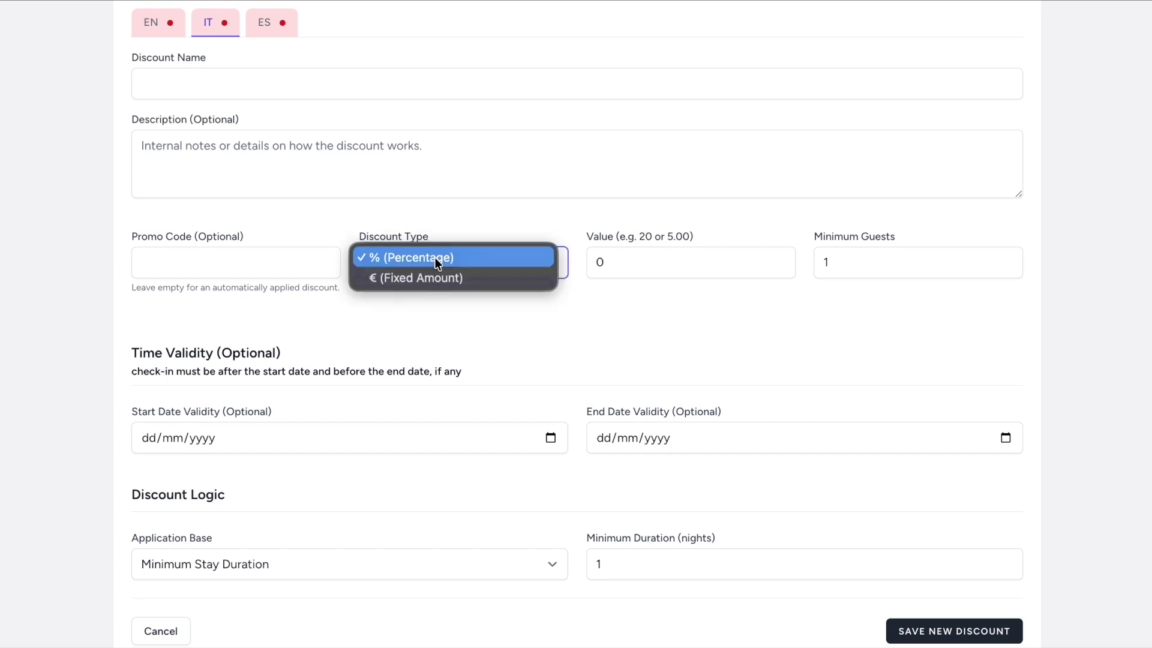
left_click(459, 258)
left_click(597, 262)
type("15")
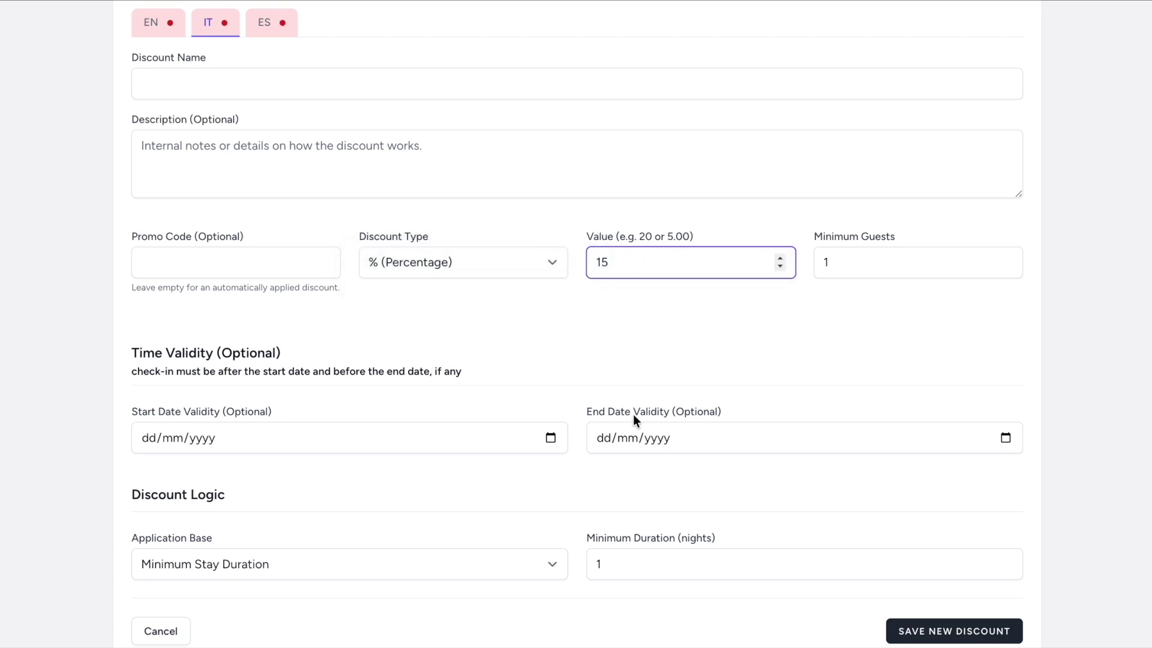
left_click(625, 566)
key("BackSpace")
type("7")
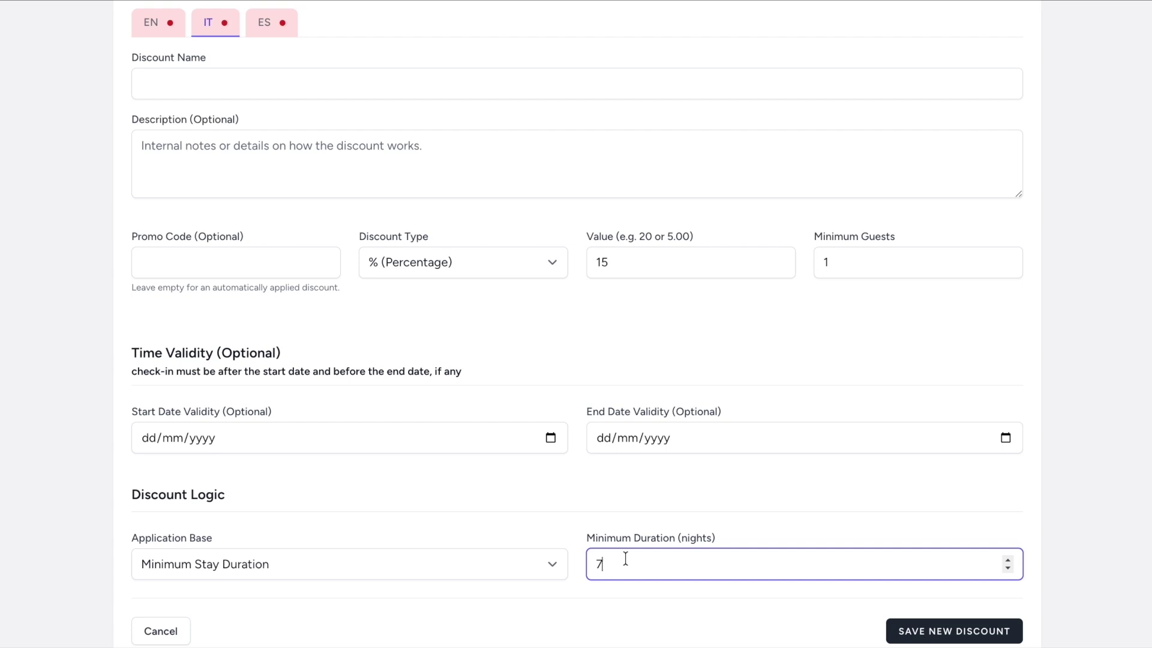
Step: Set the minimum duration to 30 nights and change the discount to a fixed amount of 200 €
left_click_drag(625, 561, 575, 563)
type("30")
left_click(616, 586)
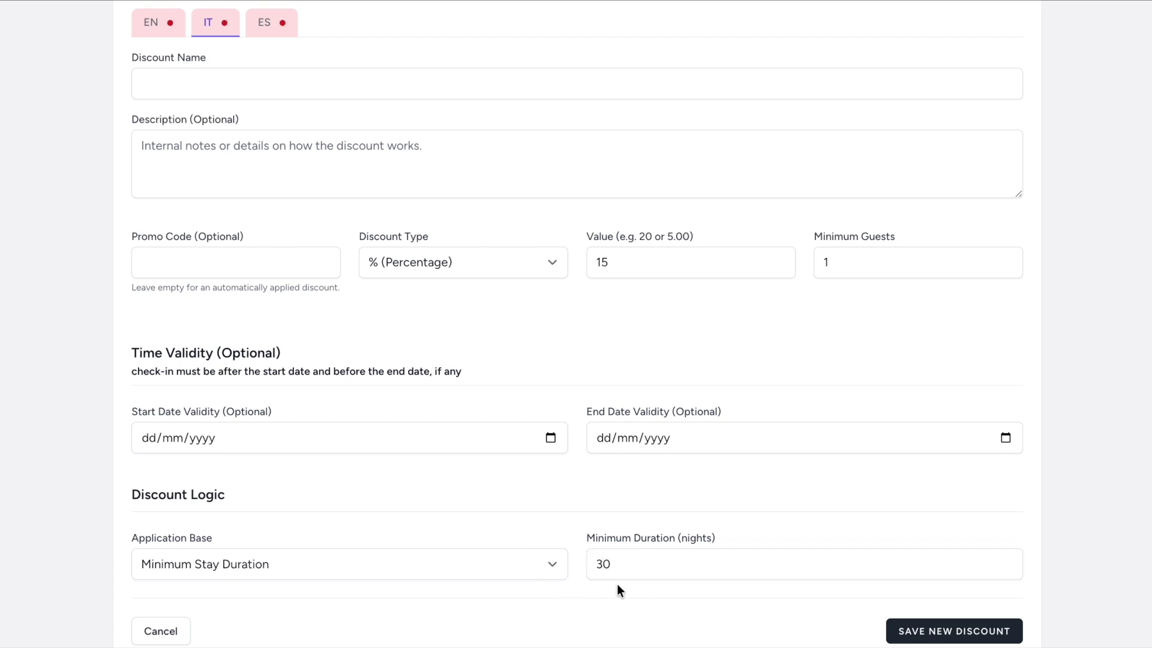
left_click(444, 262)
left_click(442, 274)
double_click(585, 262)
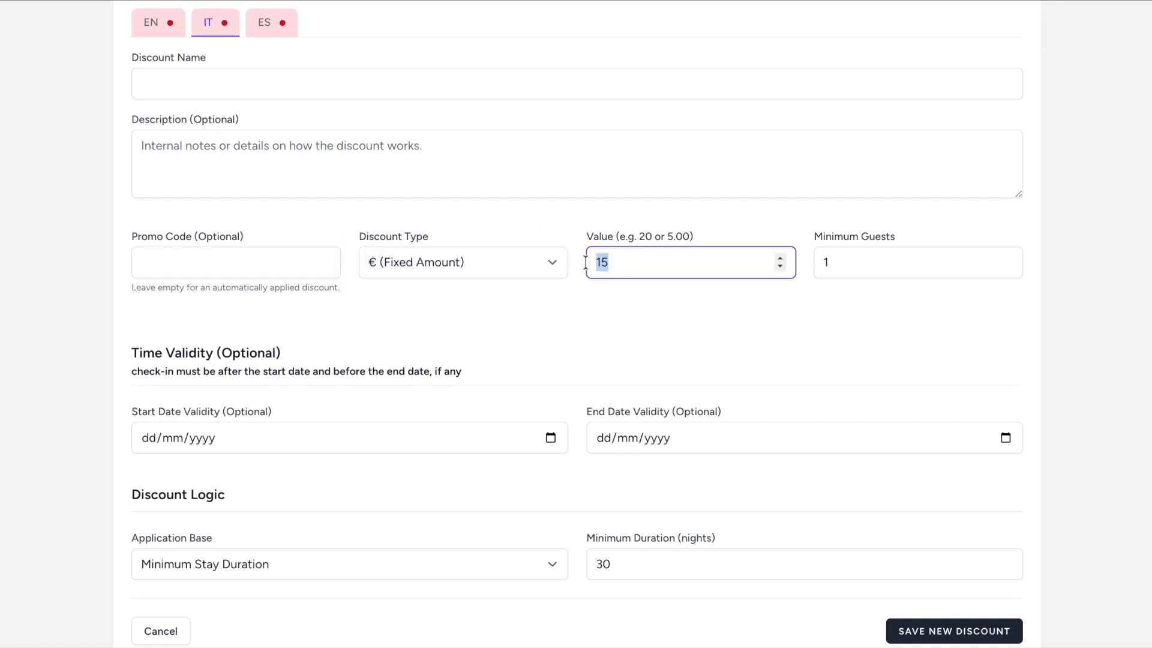
type("200")
left_click(640, 318)
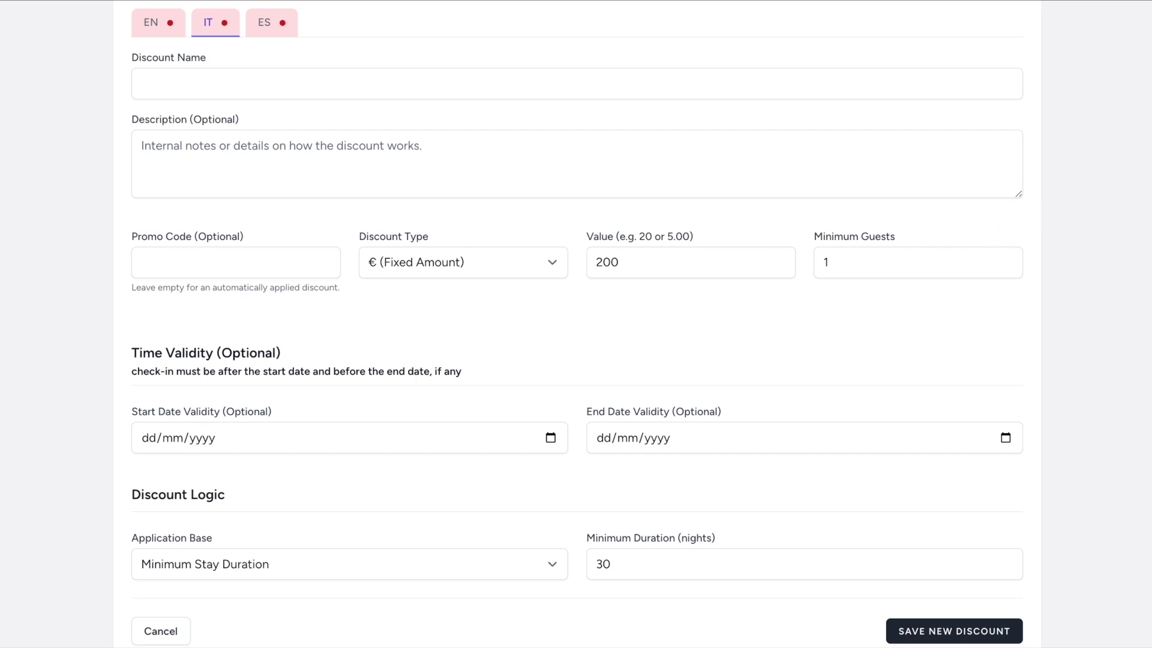
Step: Review the discount's start and end date validity fields, and return to the Standard Room without saving the discount
left_click(203, 447)
left_click_drag(503, 461, 687, 456)
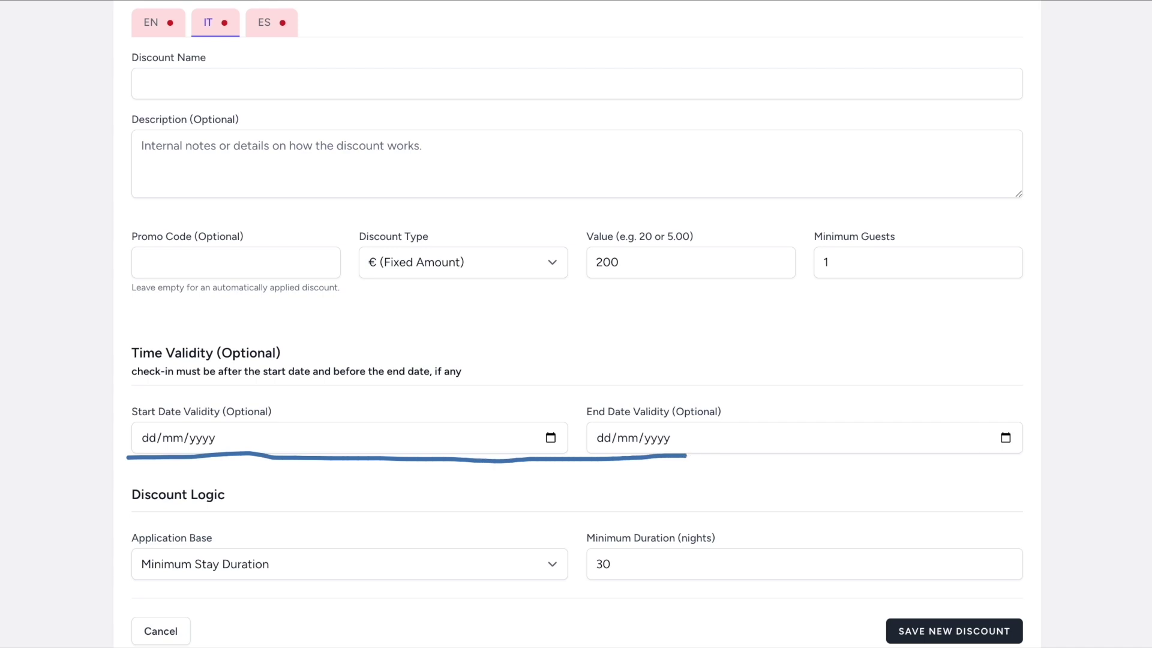
scroll(170, 330, "up", 3)
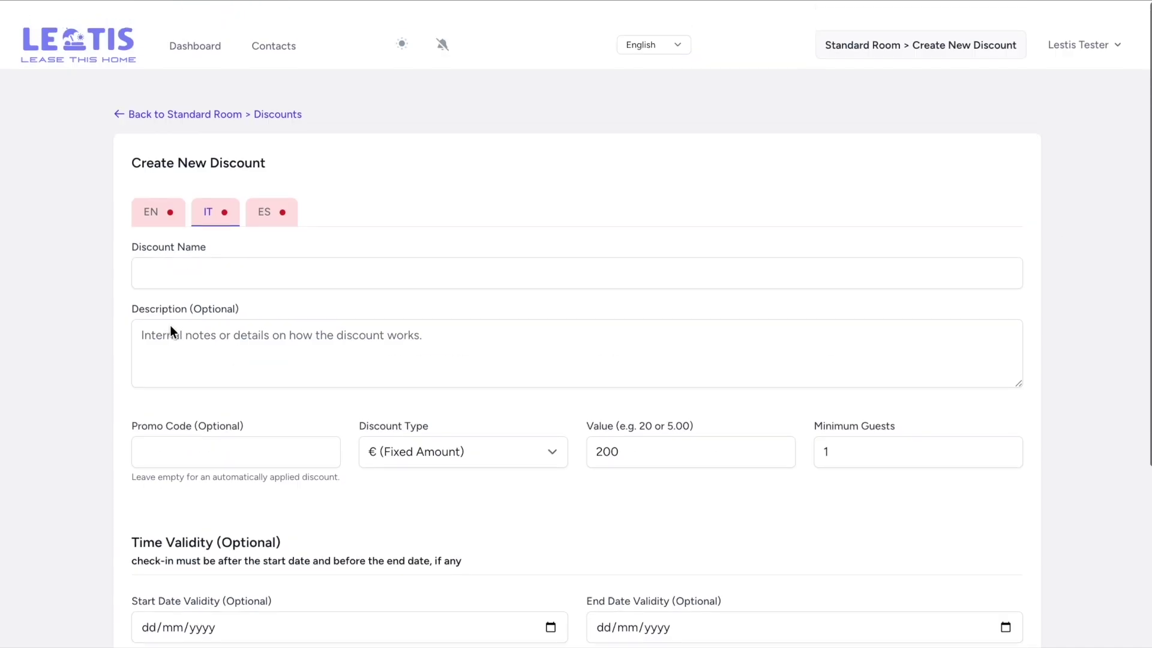
left_click(196, 96)
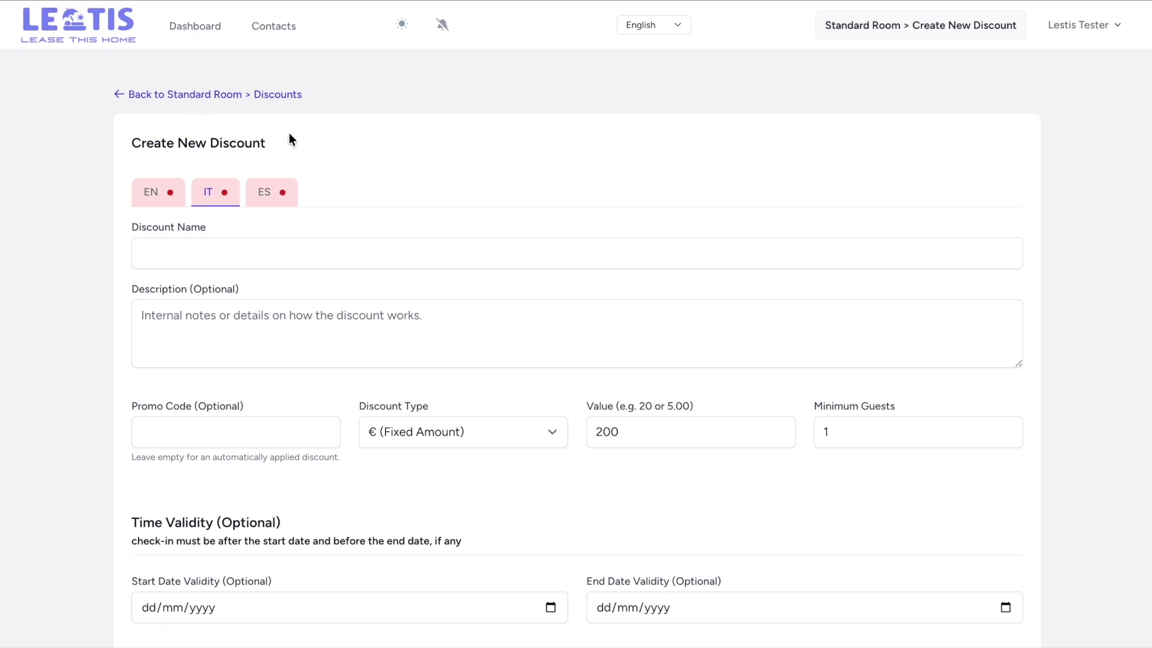
left_click(182, 93)
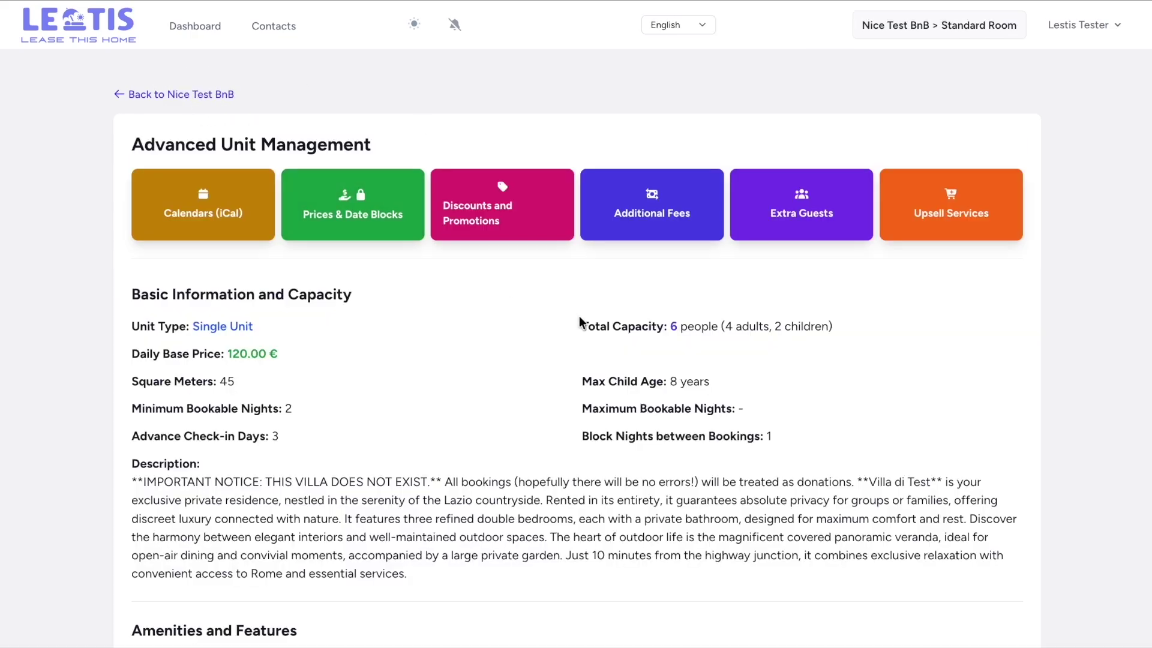
Step: Draft an additional fee for the Standard Room priced at 5 €, charged per day and applied to adults and children
left_click(668, 225)
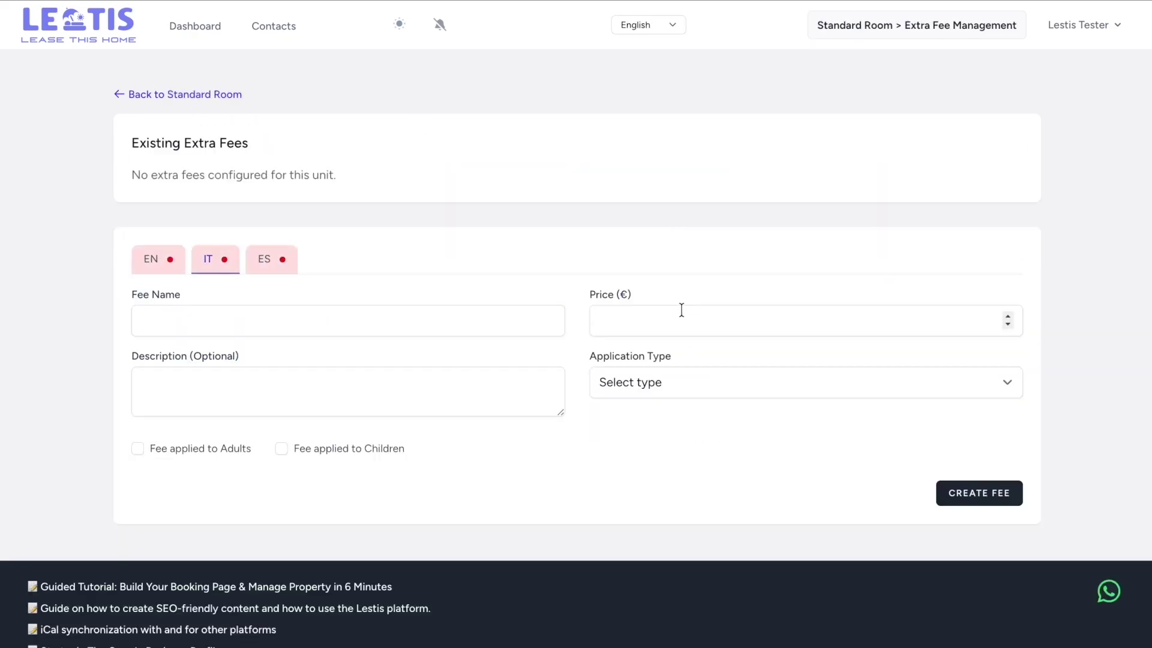
left_click(359, 323)
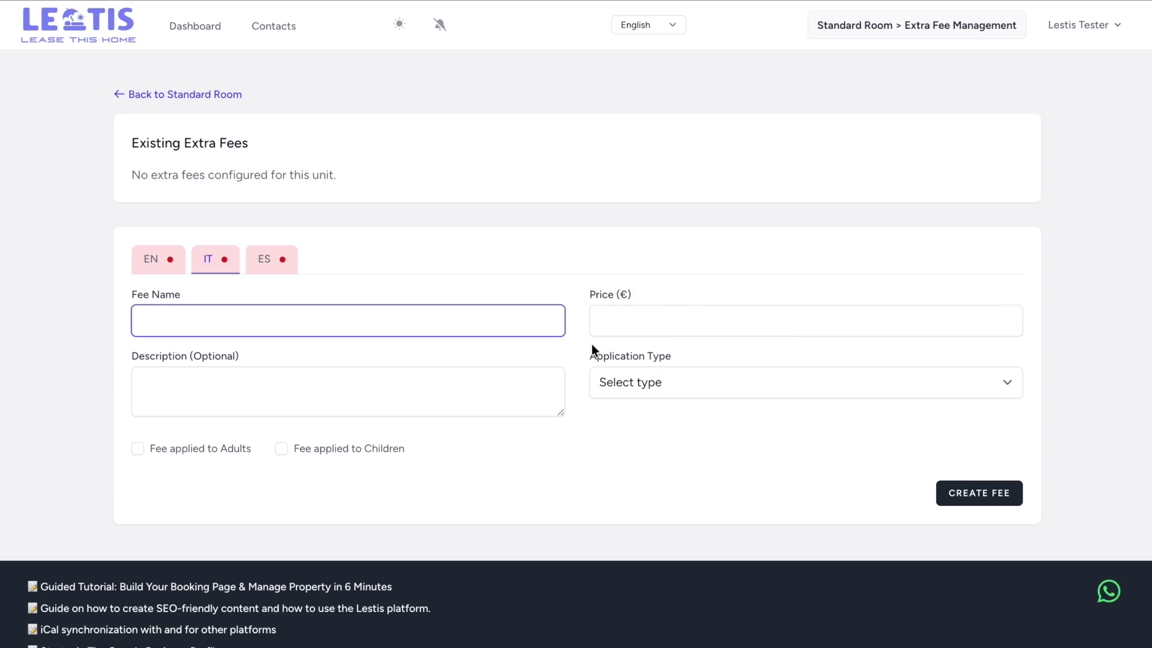
left_click(642, 325)
type("5")
left_click(619, 404)
left_click(622, 387)
left_click(630, 398)
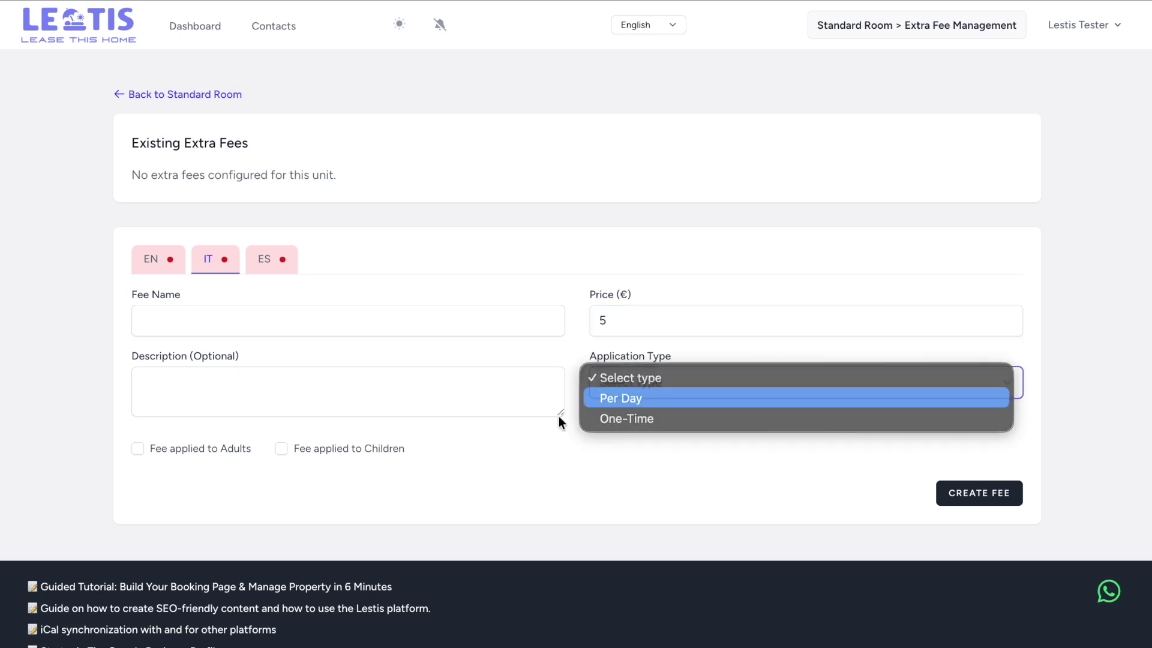
left_click(211, 452)
left_click(342, 451)
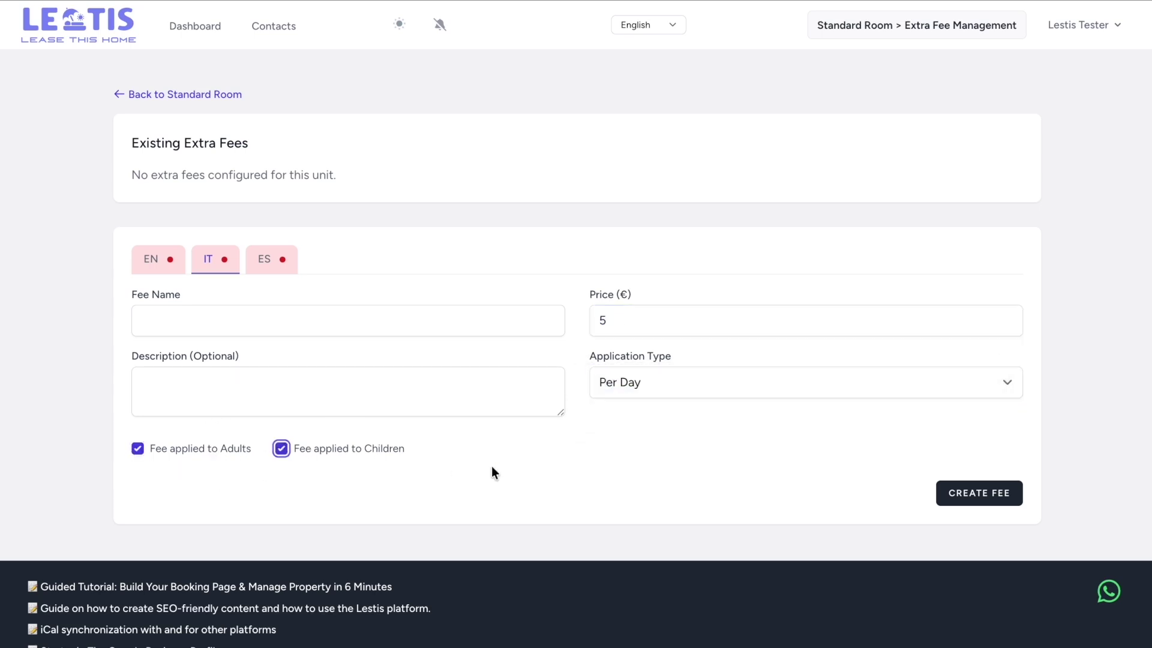
Step: Change the draft fee to a one-time 50 € charge not tied to adults or children, and return to the Standard Room without creating it
left_click(217, 447)
left_click(321, 447)
left_click(607, 384)
left_click(615, 395)
left_click(610, 323)
type("0")
left_click(617, 426)
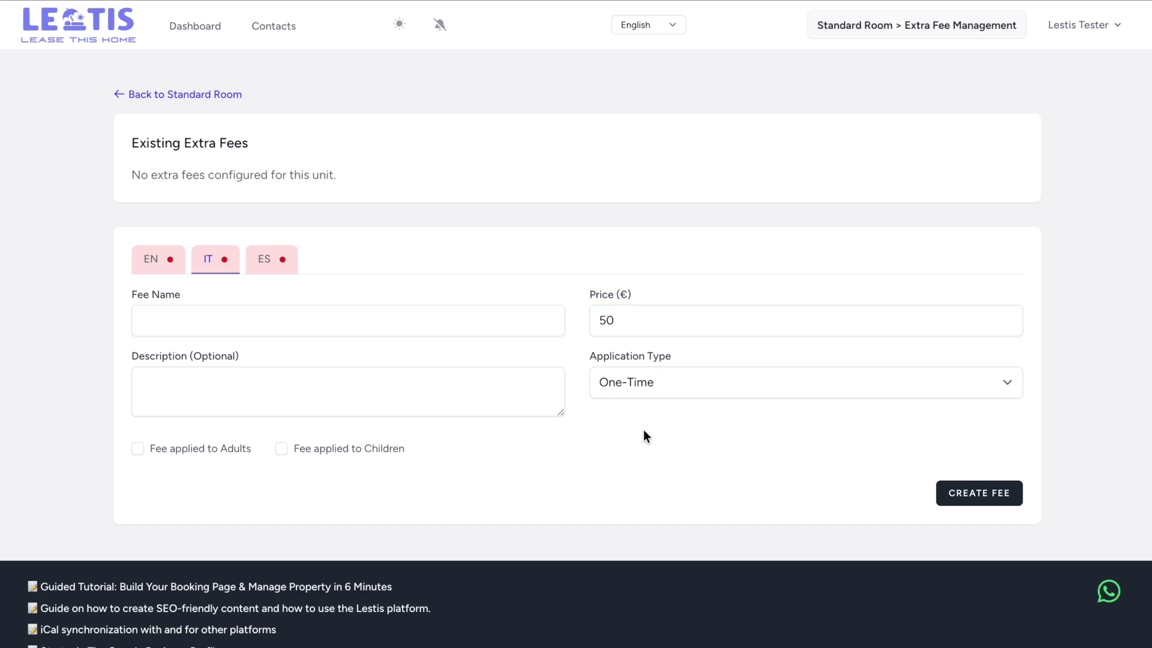
left_click(193, 96)
Step: Open the Standard Room's extra guest price rules and set the adults included in the base rate to 2
left_click(805, 207)
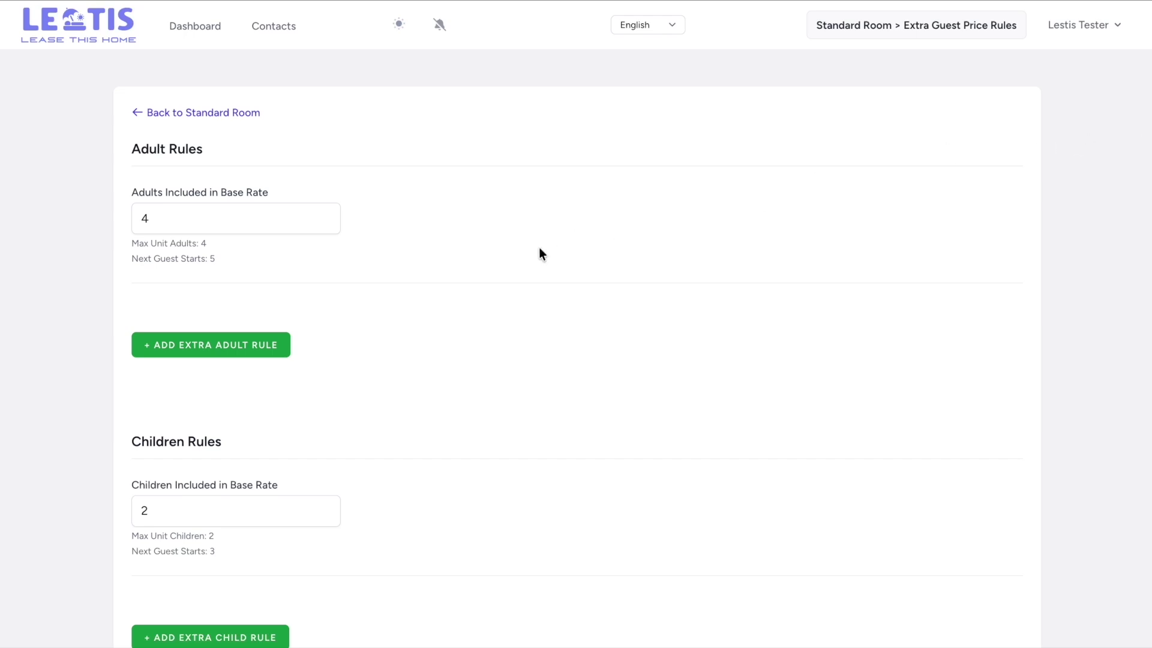
left_click_drag(124, 244, 278, 246)
left_click_drag(114, 530, 311, 537)
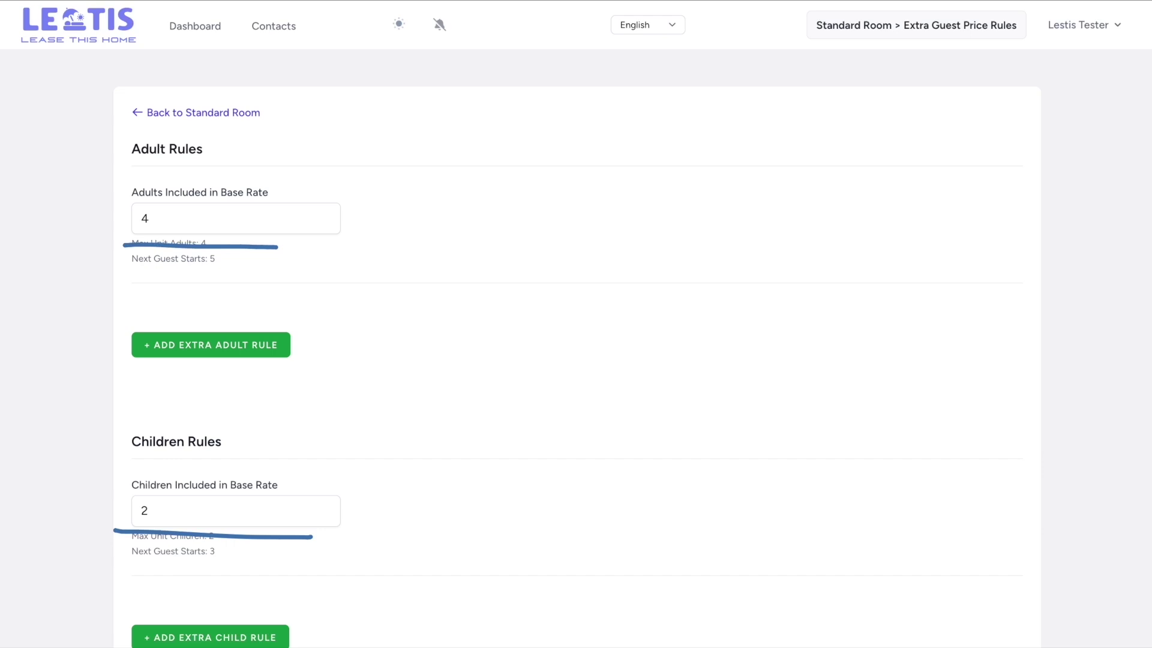
left_click(264, 223)
left_click_drag(164, 218, 124, 221)
type("2")
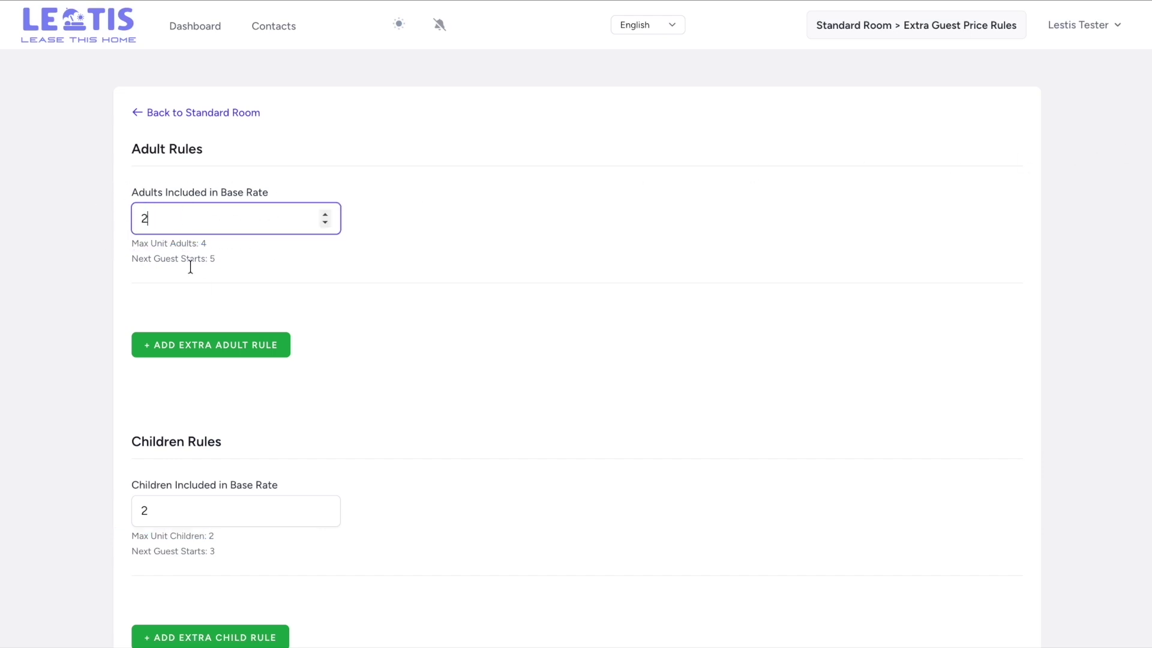
Step: Add an extra adult rule costing 10 € fixed per night, review the cost types, and return to the Standard Room without saving
left_click(231, 344)
double_click(510, 341)
type("10")
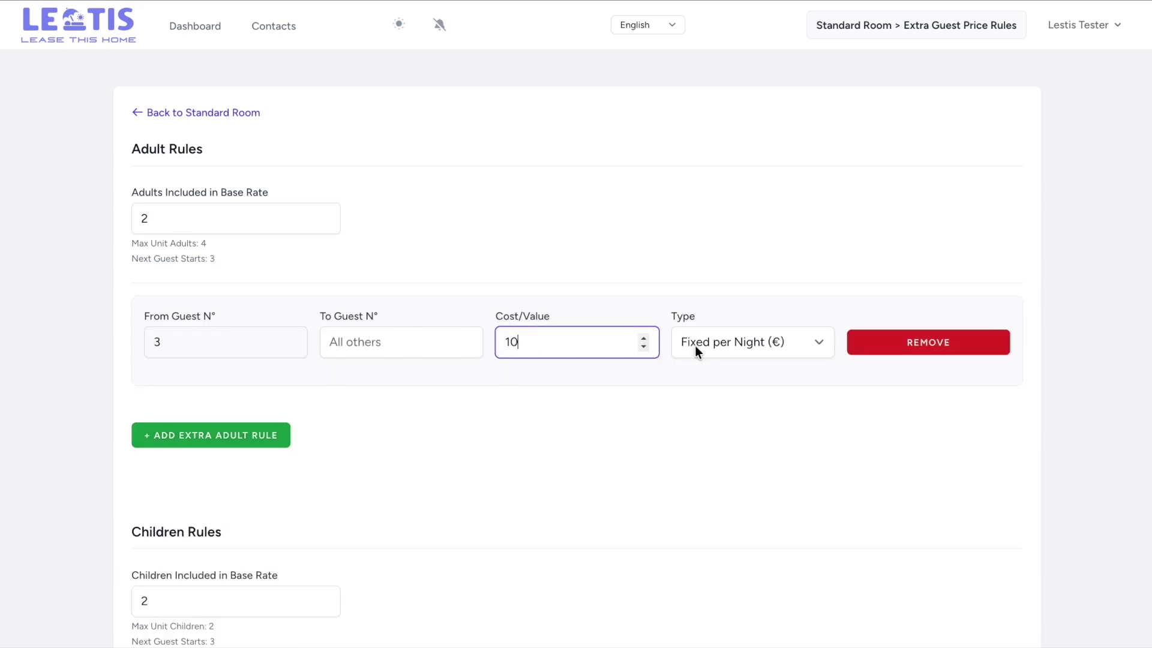
left_click(736, 343)
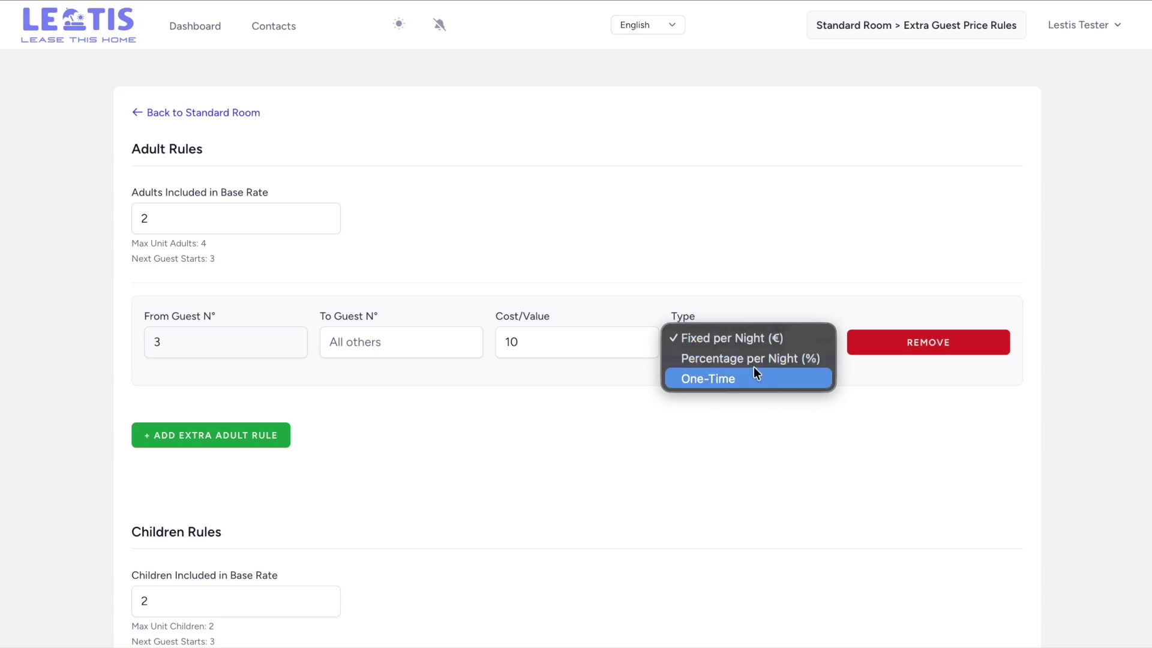
left_click(762, 414)
scroll(520, 385, "down", 3)
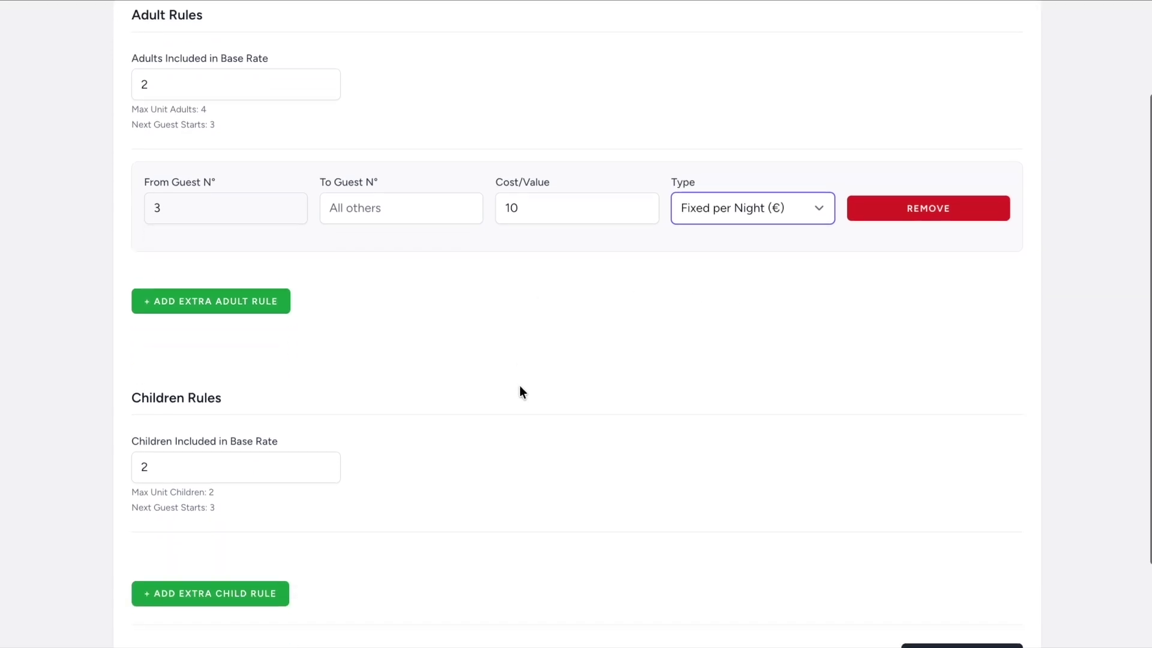
scroll(499, 396, "up", 3)
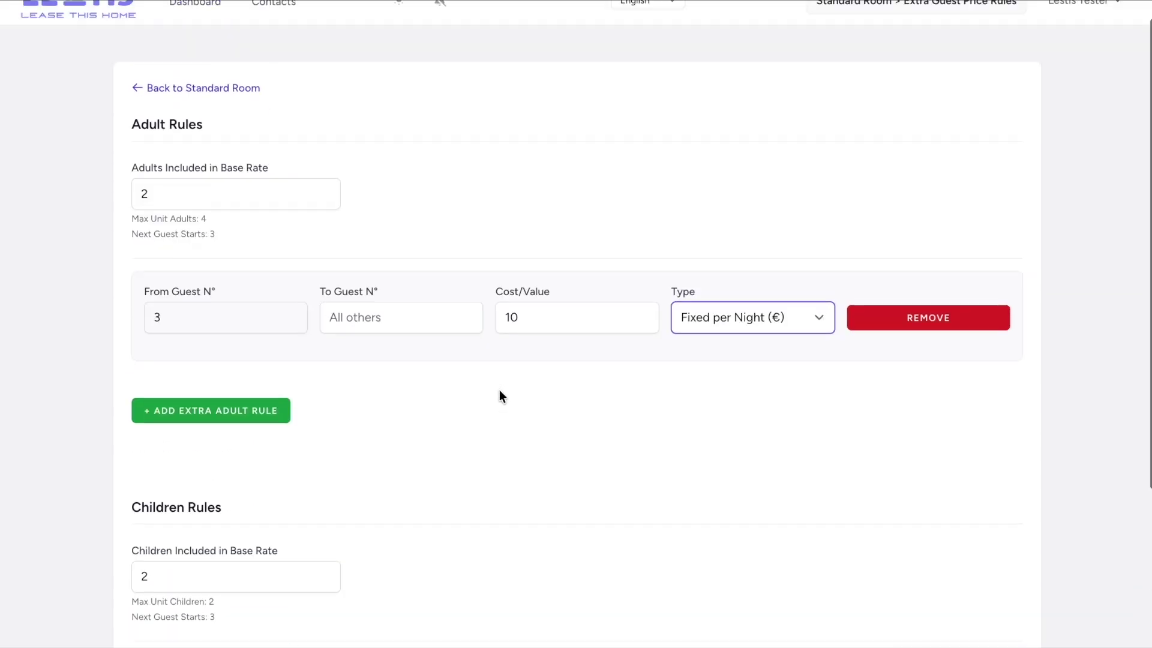
left_click(192, 108)
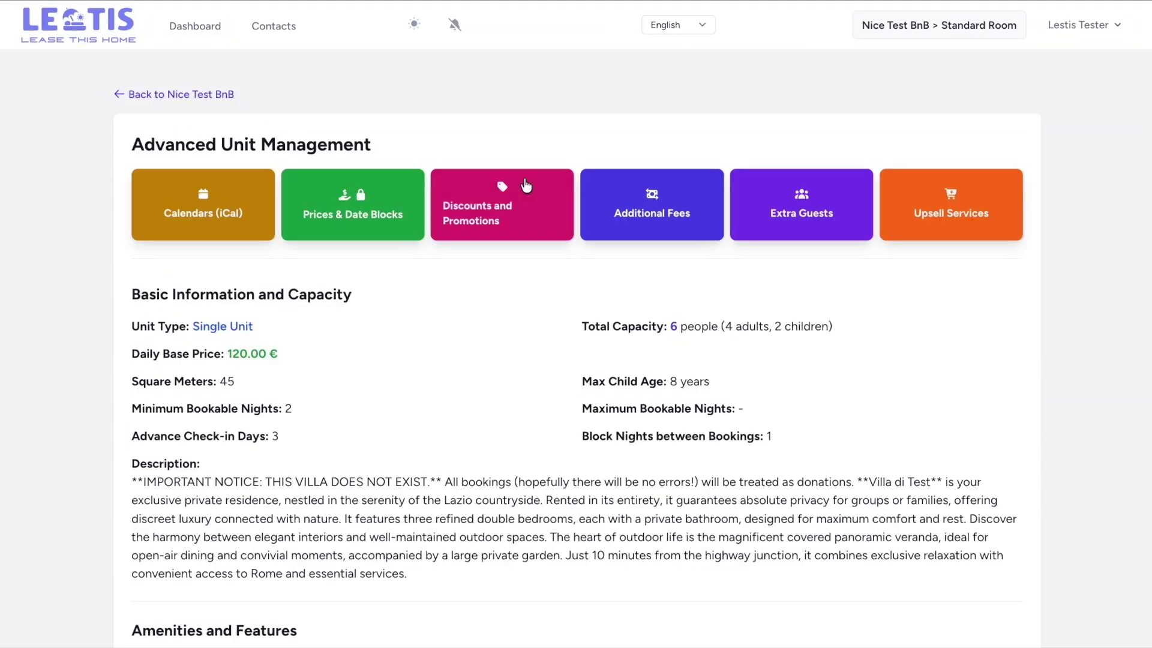
Step: Examine the upsell service form's name, description, price, pricing type options and guest visibility setting, and return to the Standard Room
left_click(927, 209)
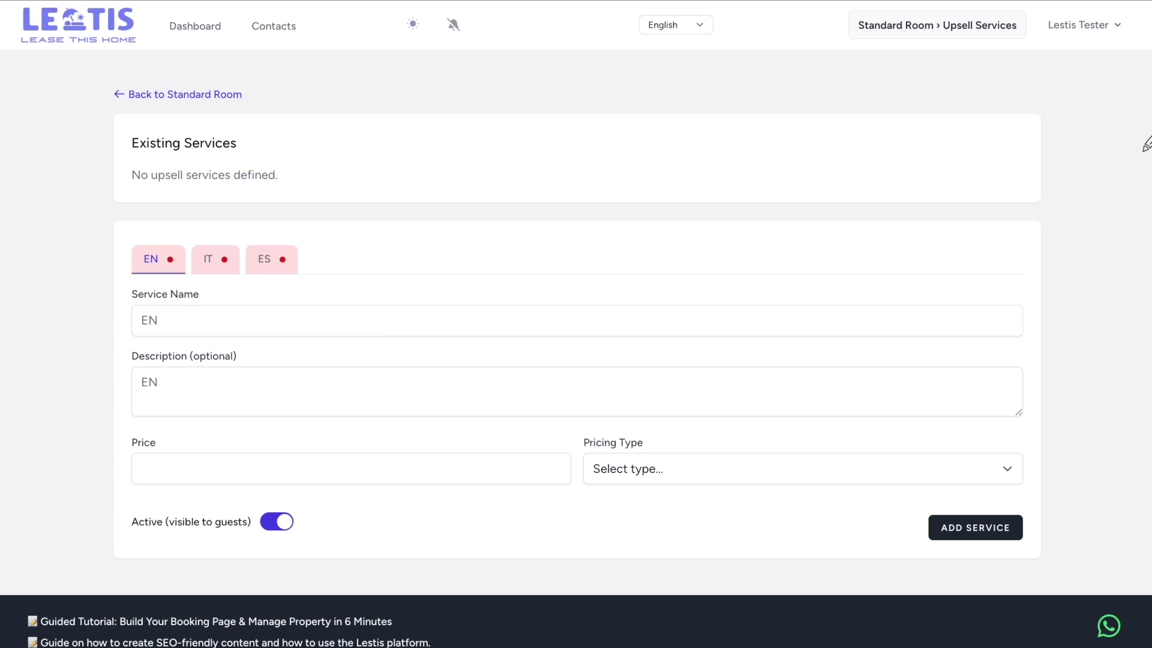
left_click_drag(124, 343, 167, 345)
left_click_drag(120, 423, 187, 423)
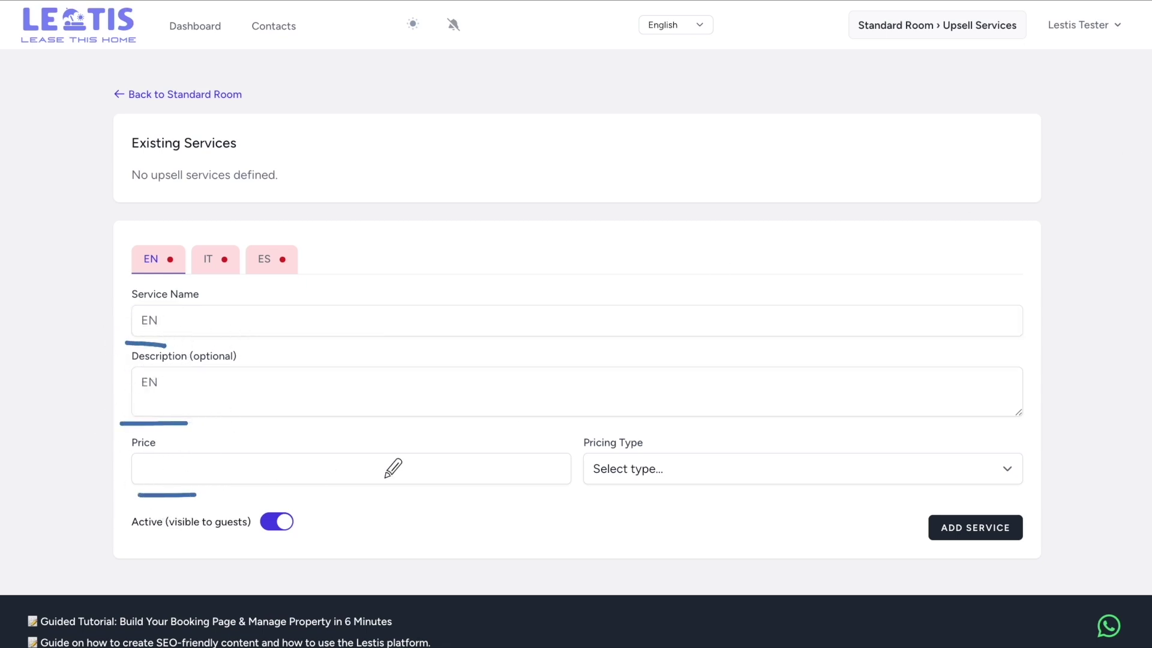
key("Escape")
left_click(649, 483)
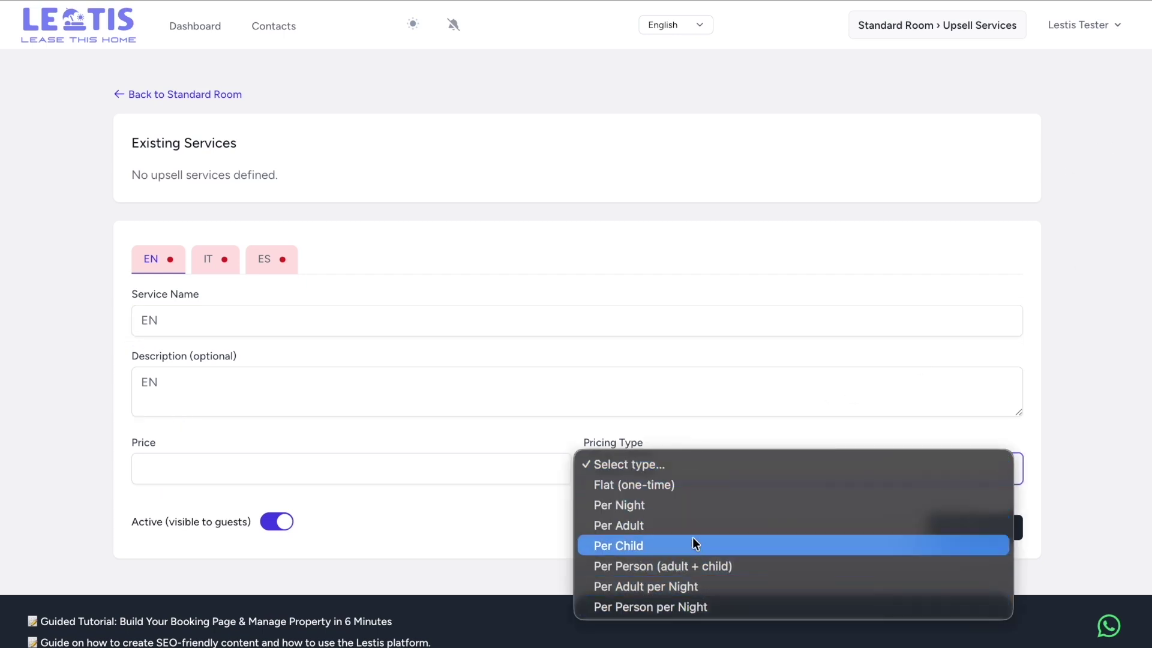
left_click(877, 251)
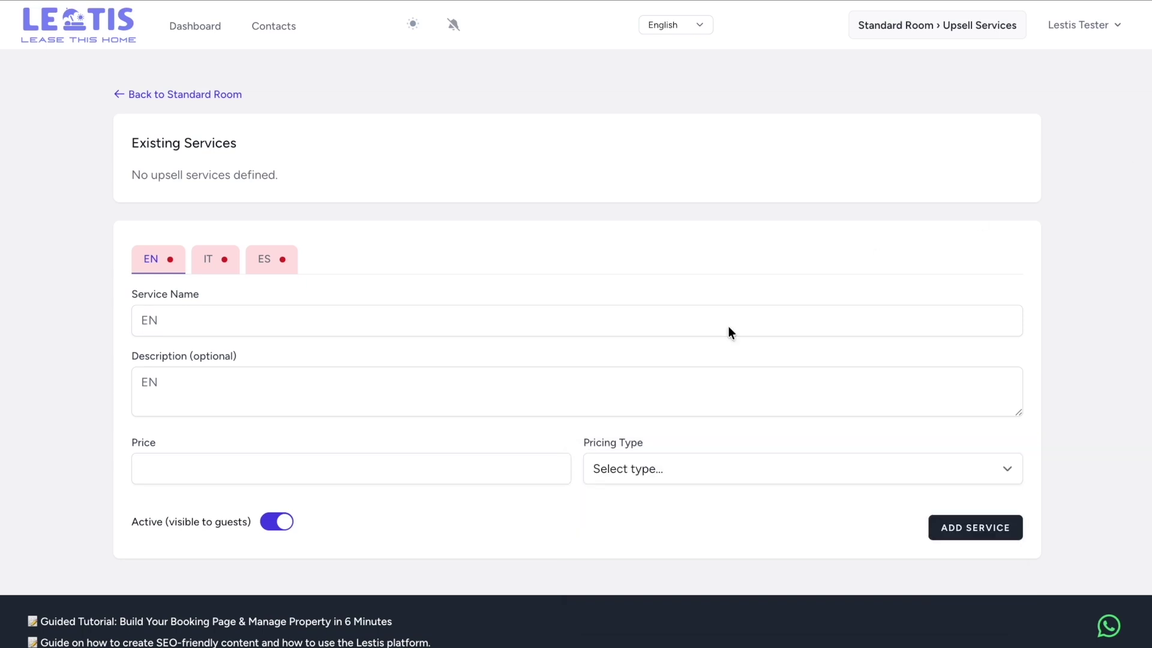
left_click_drag(238, 543, 338, 538)
left_click(167, 95)
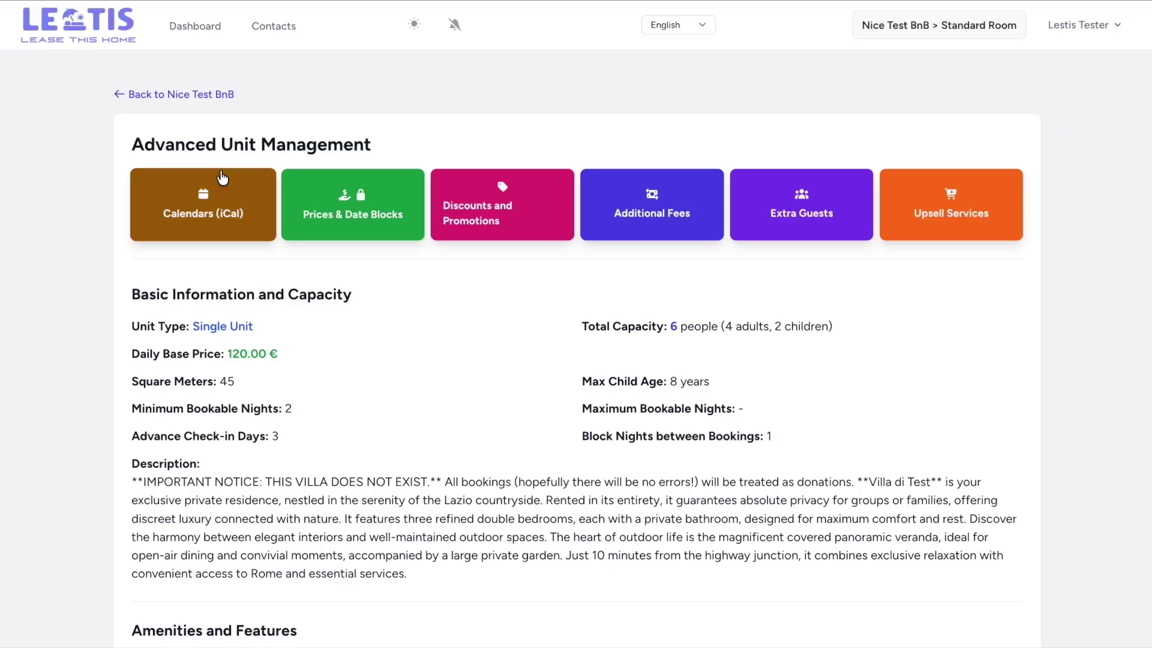
Step: Switch to the Cool Test Villa property and open the price and date block management of its Entire Test Villa unit
left_click(193, 94)
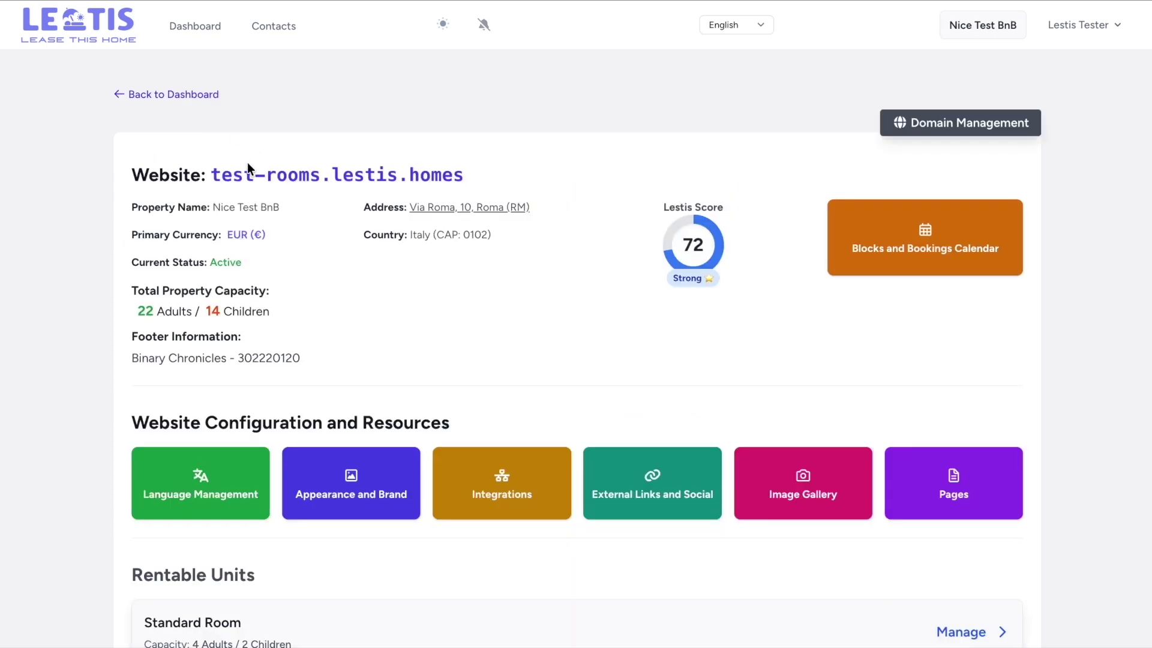
left_click(160, 94)
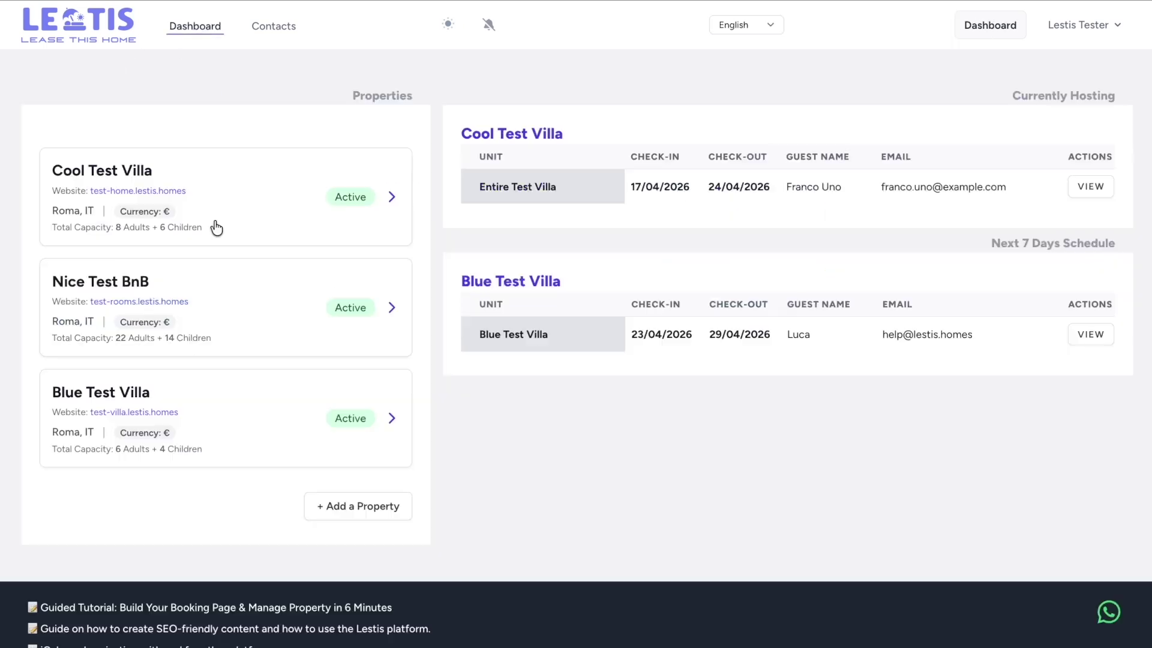
left_click(217, 215)
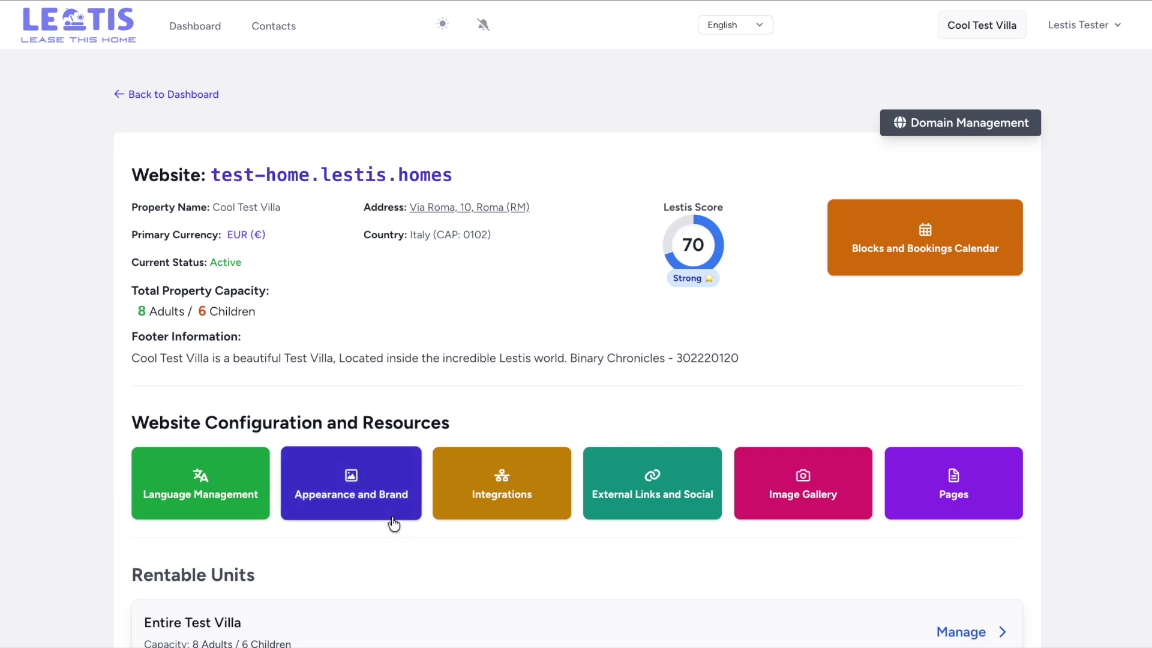
scroll(378, 585, "down", 1)
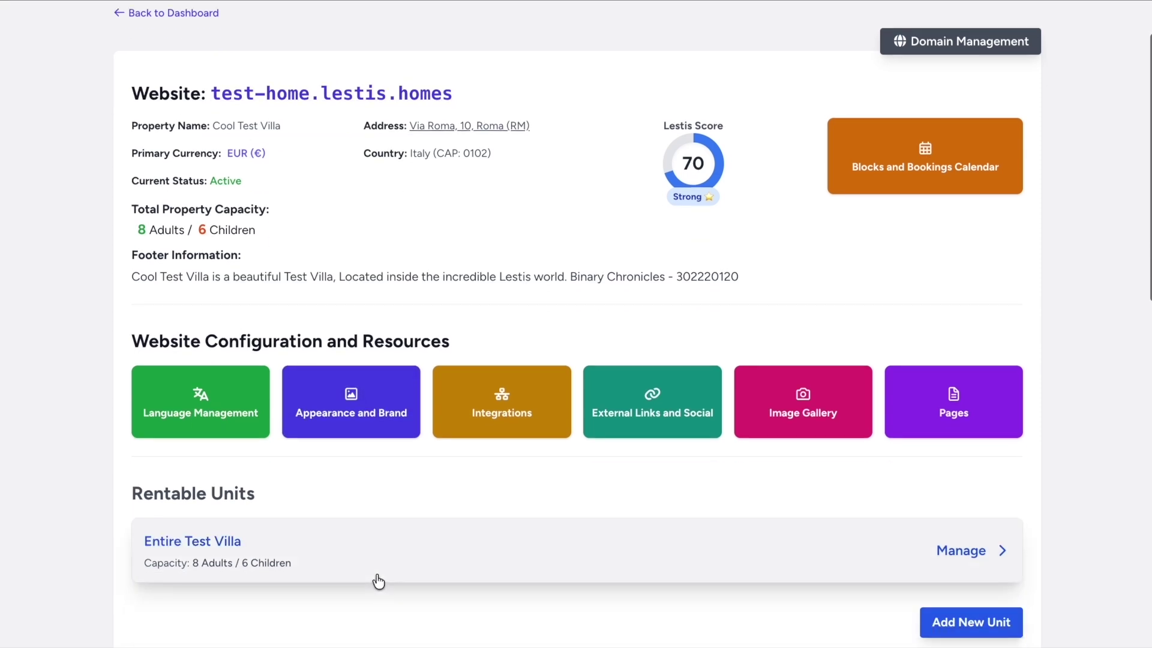
left_click(381, 562)
left_click(396, 207)
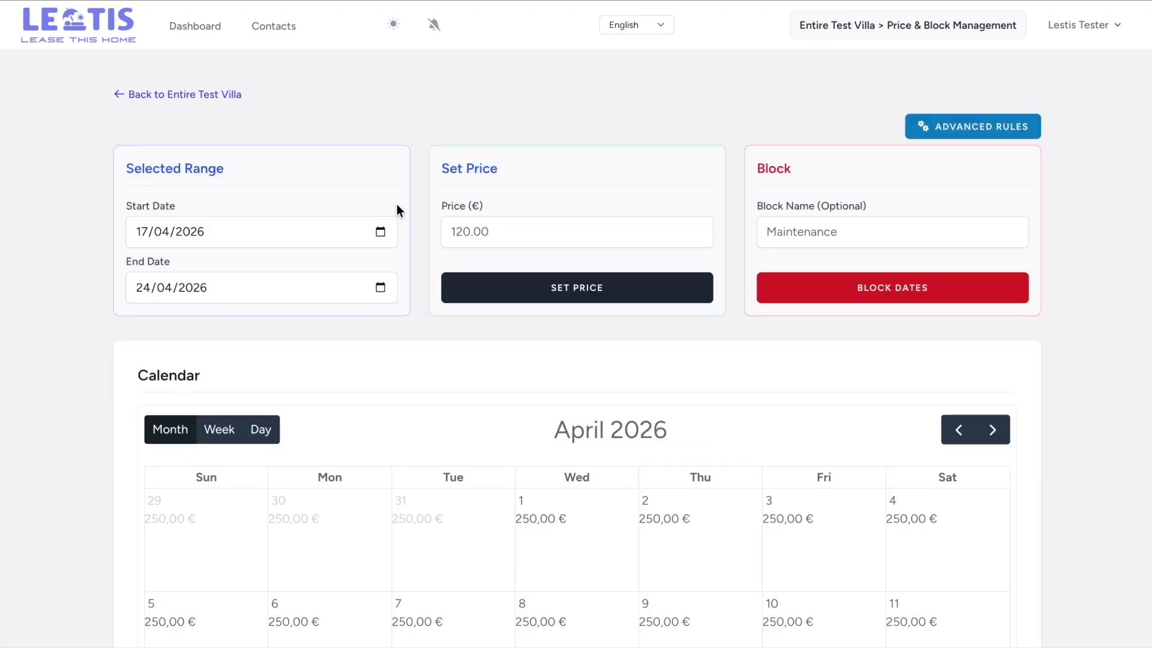
Step: Start an advanced rule named "Check-in Only Mondays" for Entire Test Villa and set its end month to September
left_click(937, 140)
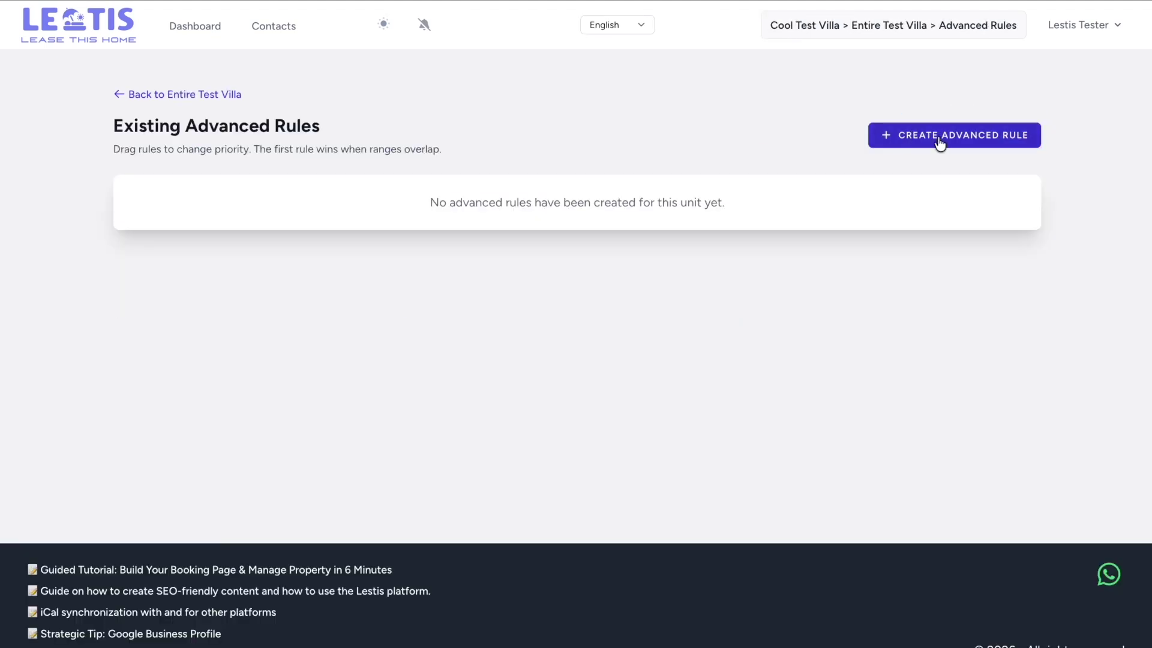
left_click(940, 140)
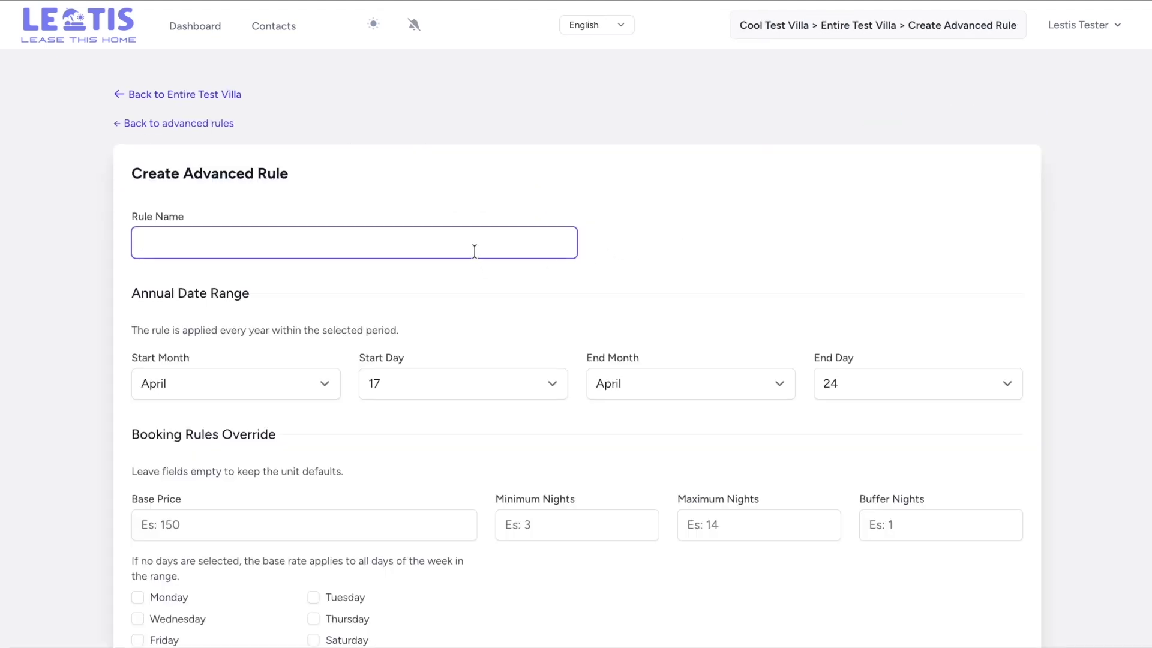
type("Check-in Only Mondays")
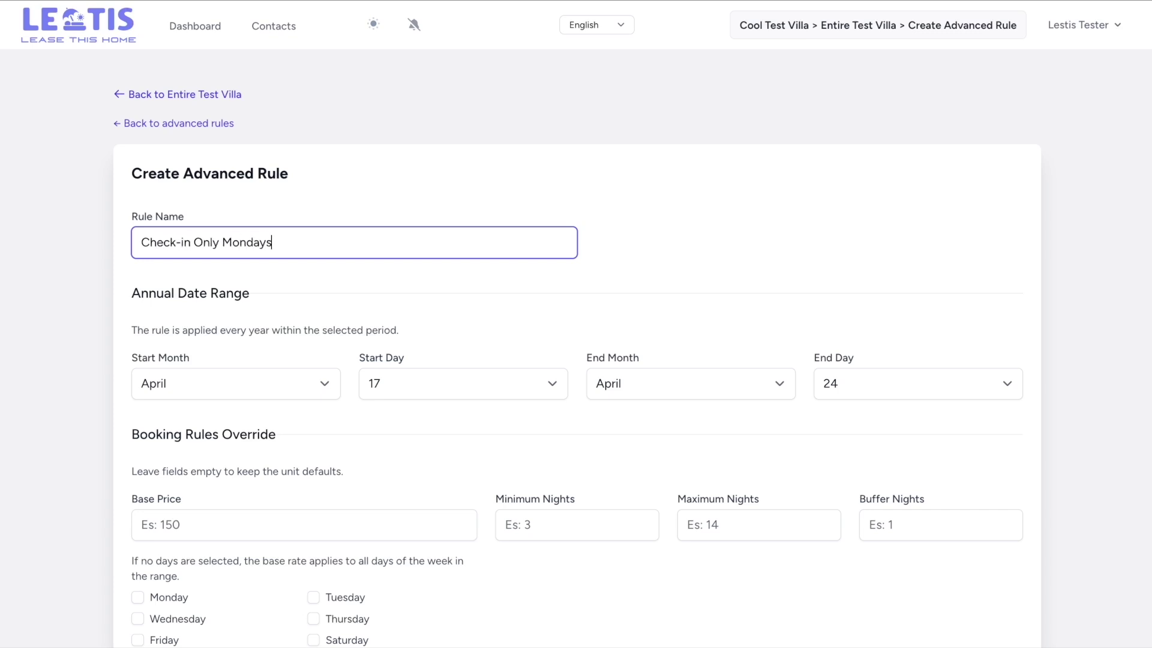
scroll(803, 326, "down", 3)
left_click(721, 275)
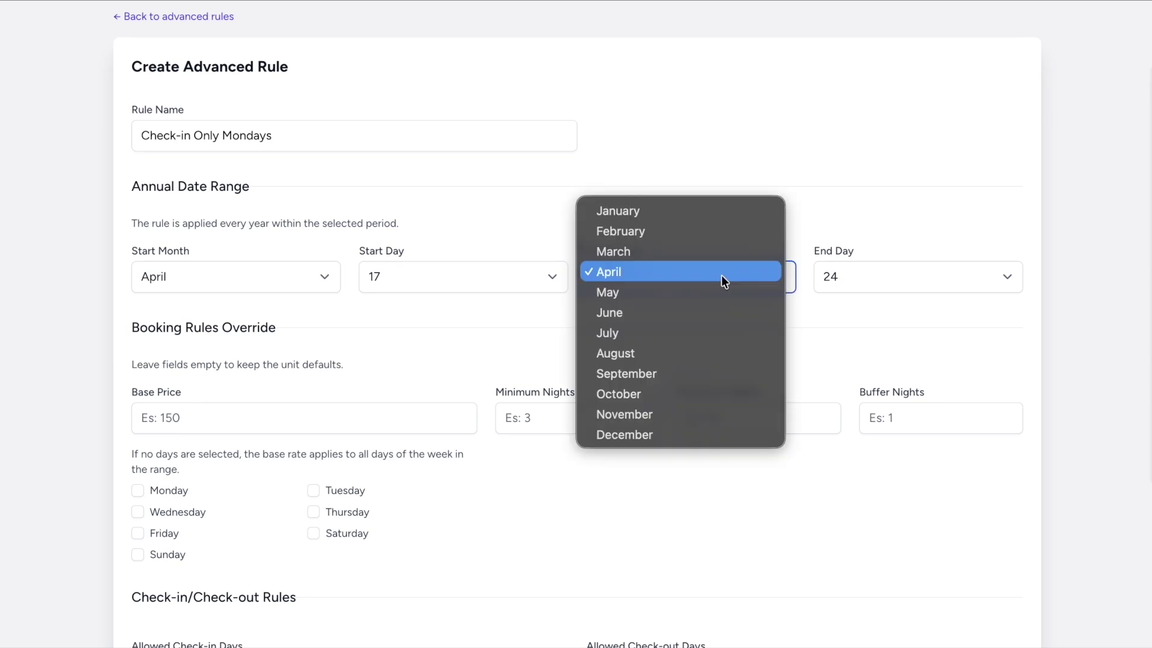
left_click(689, 372)
Step: Allow check-in only on Monday and create the advanced rule
scroll(472, 347, "down", 6)
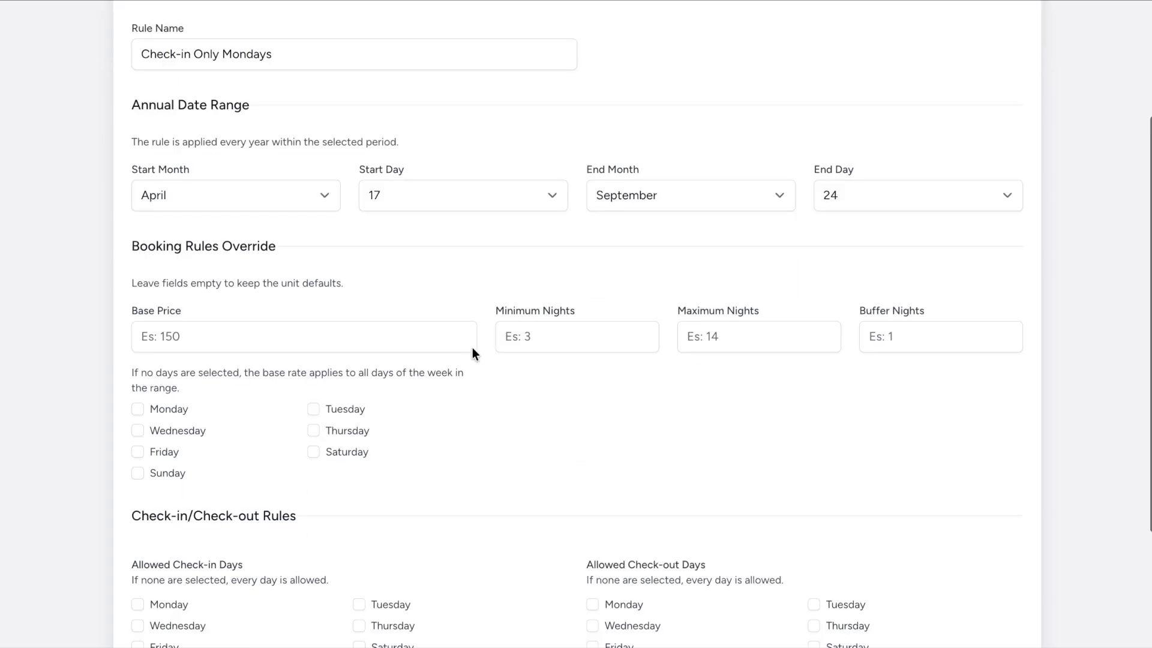
scroll(473, 354, "down", 2)
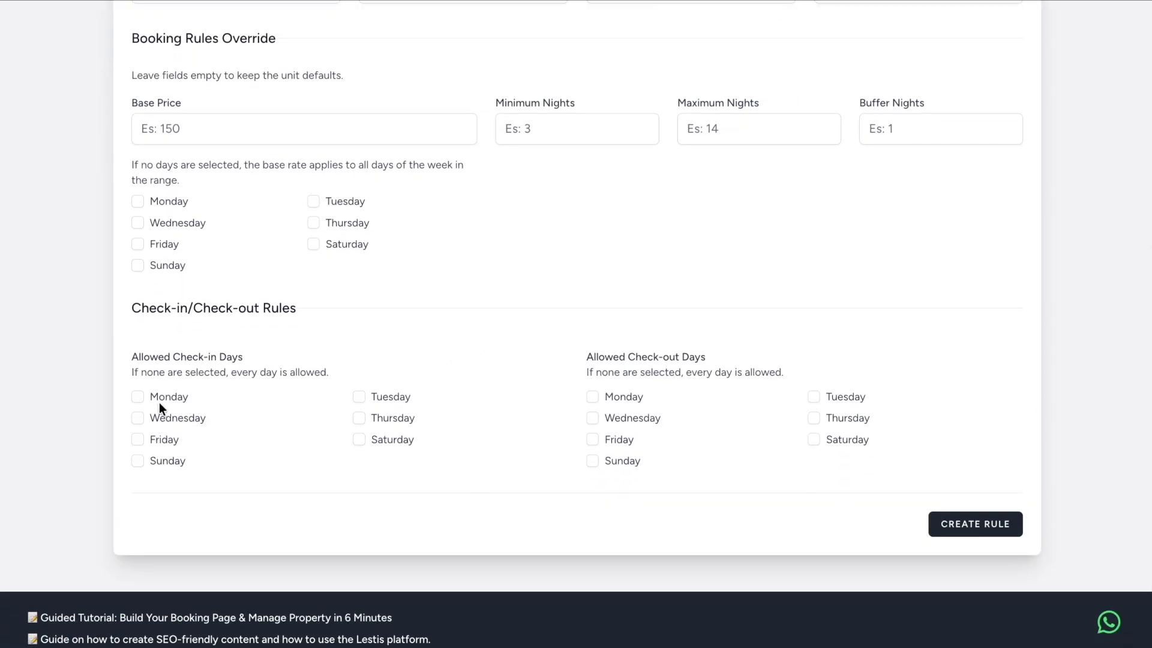
left_click(138, 397)
left_click(983, 523)
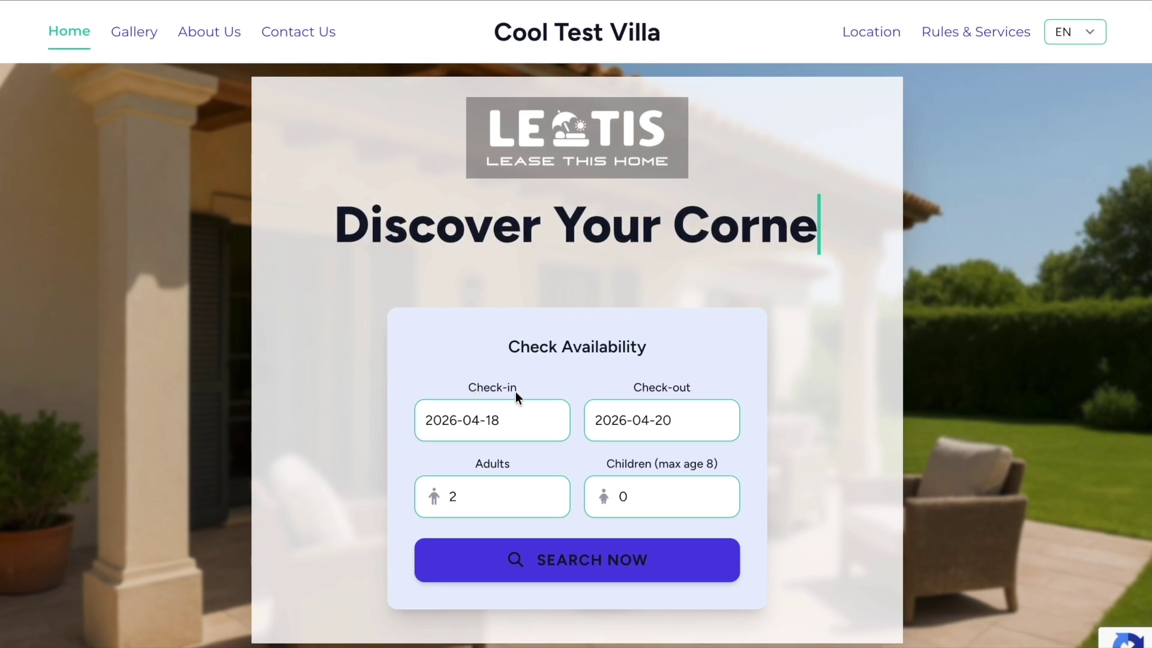
Step: On the Cool Test Villa booking website, search availability from 2026-05-05 to 2026-05-08 for 2 adults
left_click(498, 421)
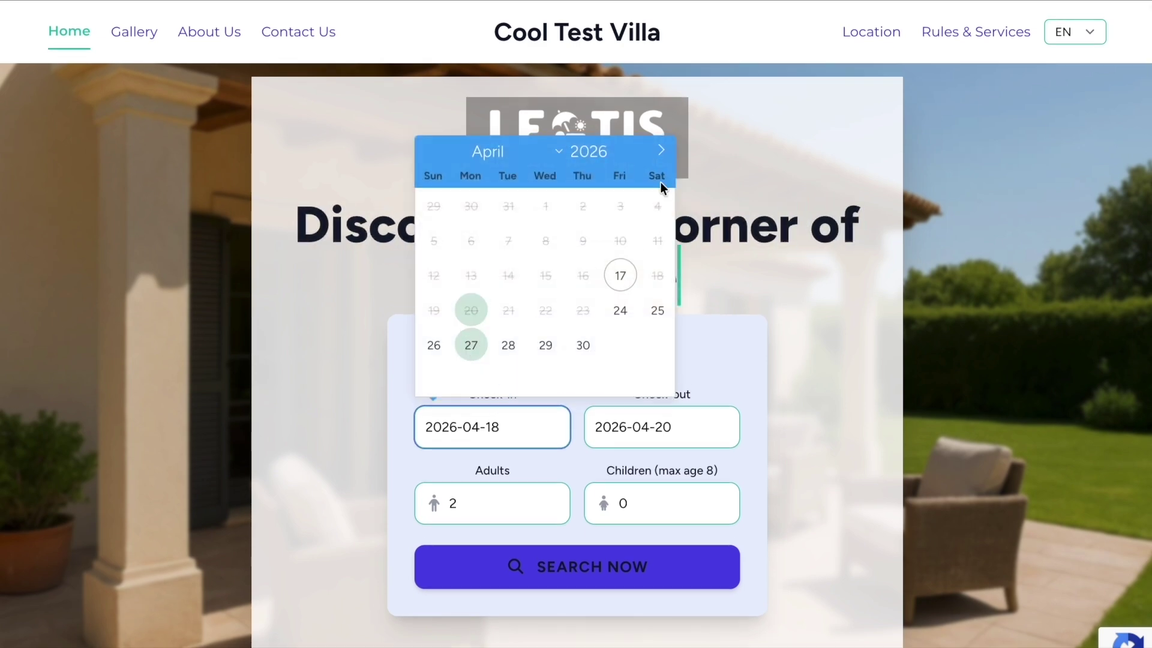
left_click(661, 151)
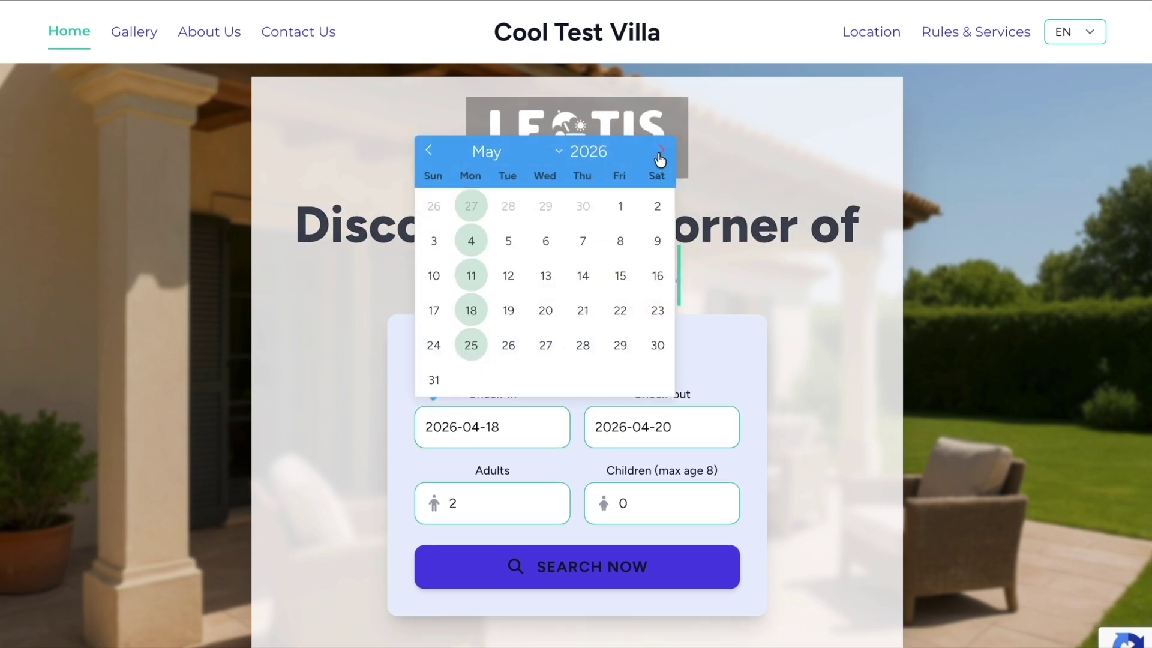
left_click(512, 239)
left_click(636, 438)
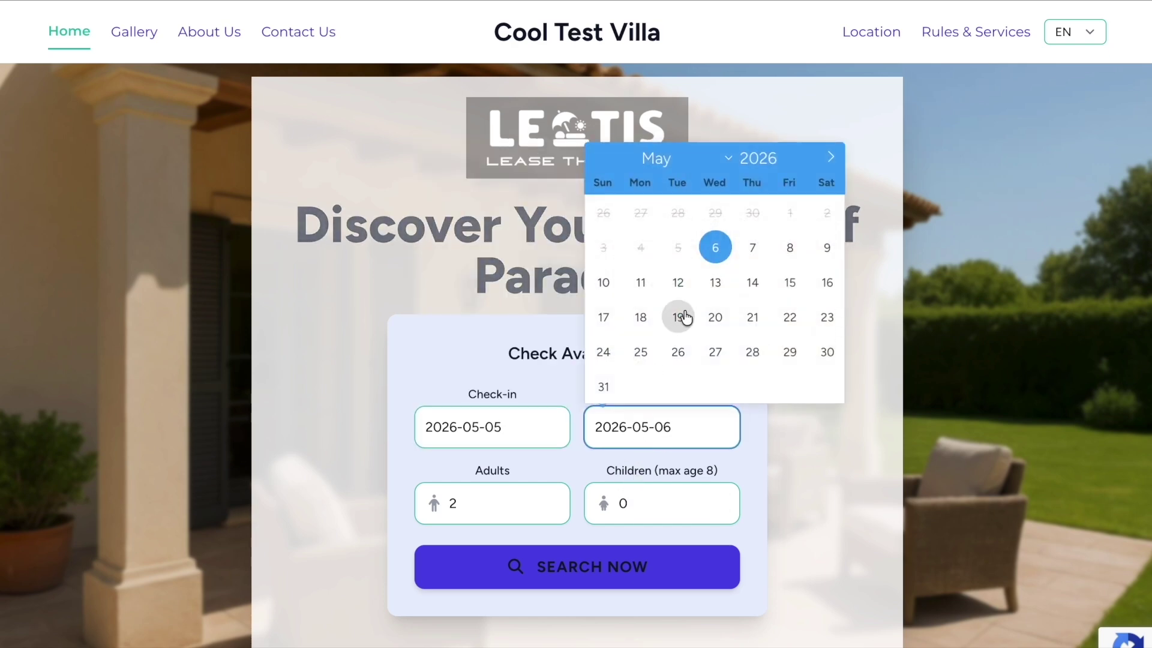
left_click(790, 250)
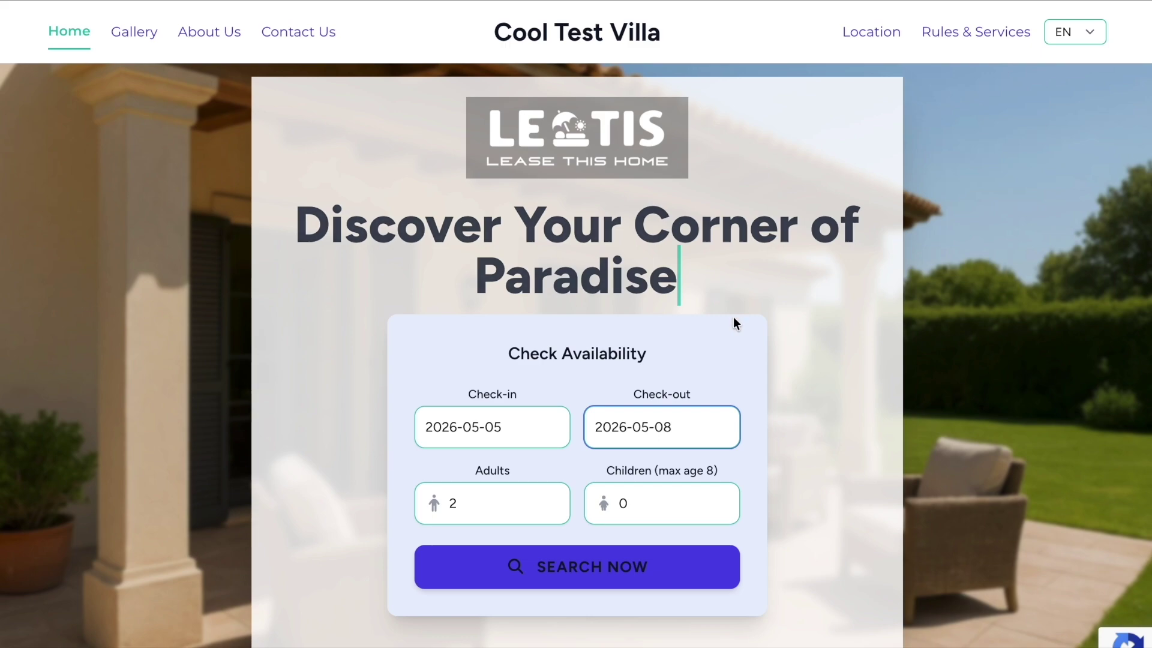
left_click(594, 559)
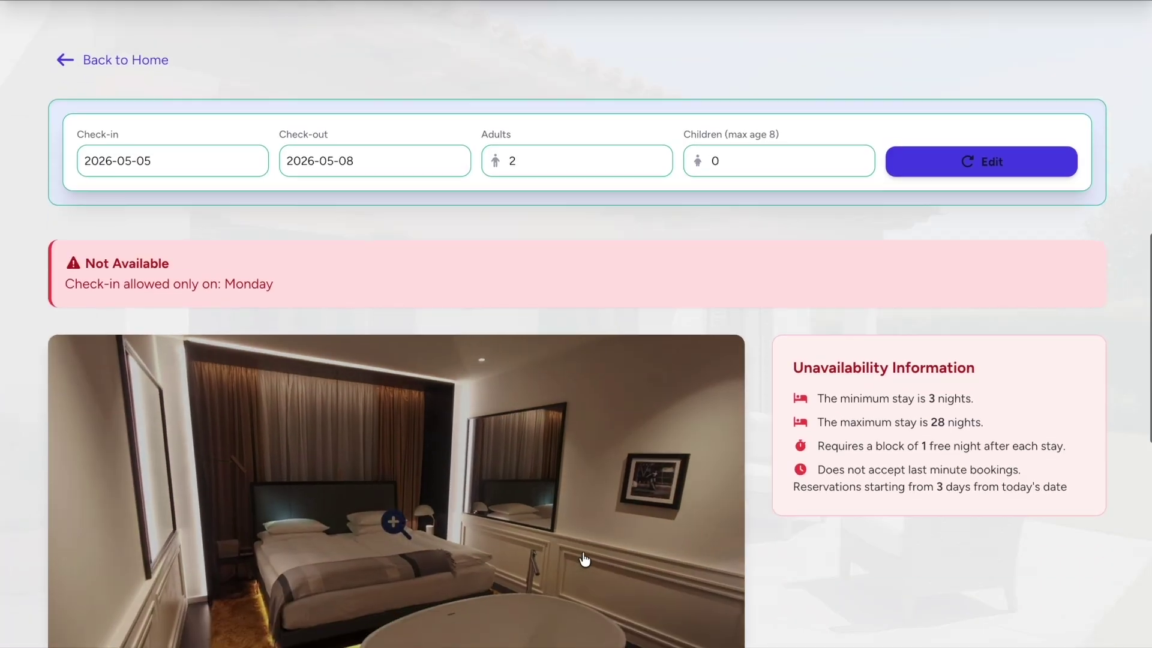
Step: Review the check-in restriction notice and the unavailability information for the searched stay on the booking site
mouse_move(48, 254)
left_mouse_down()
mouse_move(255, 253)
mouse_move(270, 204)
mouse_move(43, 219)
mouse_move(61, 238)
left_mouse_up()
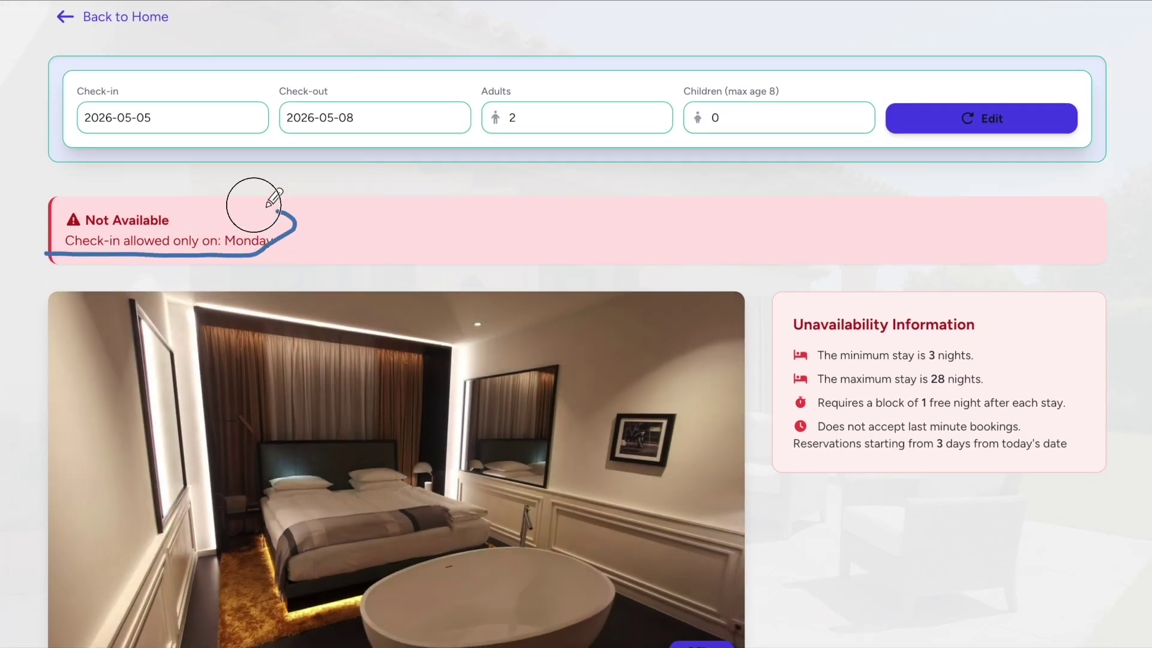
mouse_move(765, 294)
left_mouse_down()
mouse_move(769, 437)
mouse_move(1019, 475)
mouse_move(983, 261)
mouse_move(749, 309)
left_mouse_up()
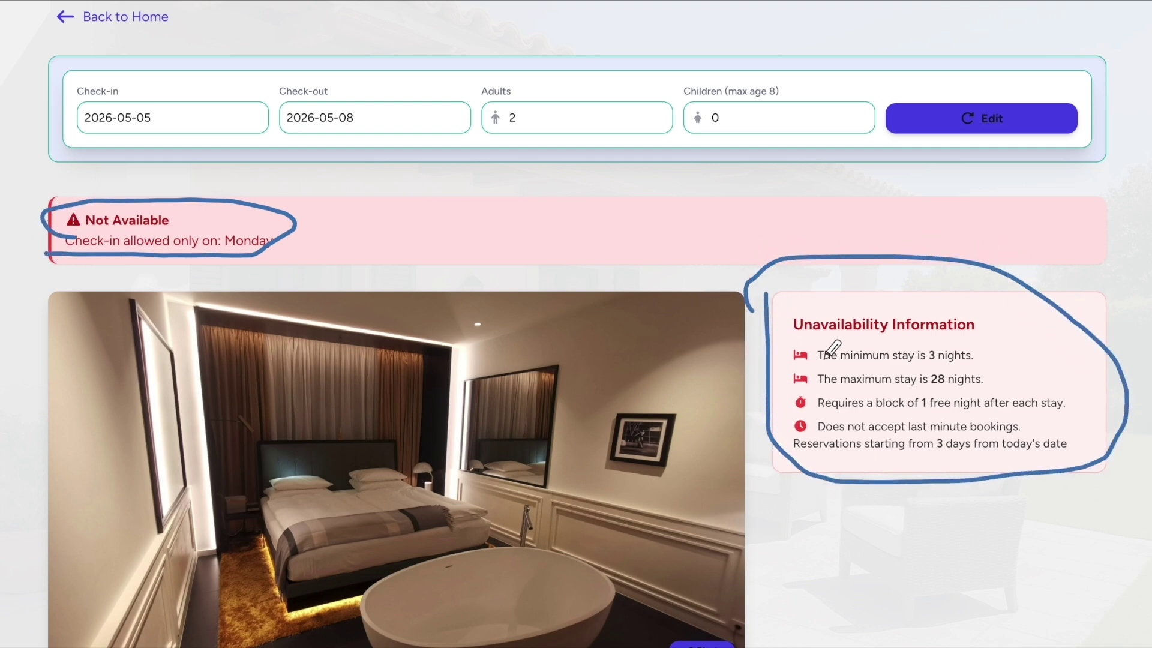
key("Escape")
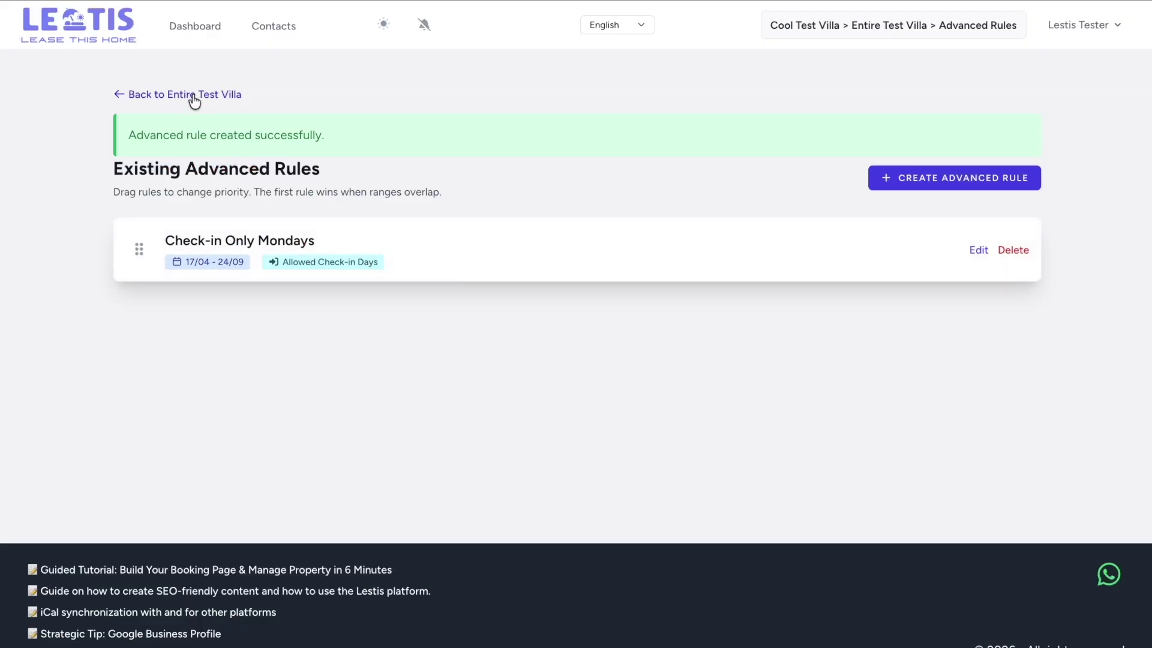
Step: Return to Cool Test Villa in the dashboard and review its Lestis Score category breakdown and suggested improvements
left_click(192, 96)
left_click(188, 94)
left_click(671, 257)
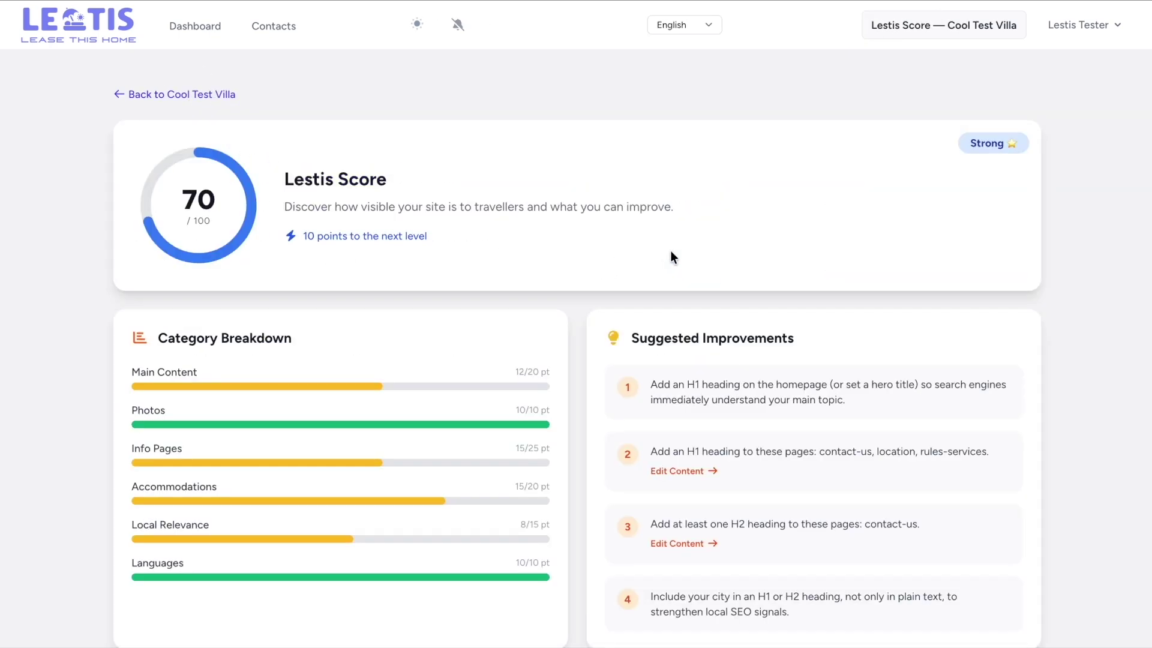
scroll(571, 282, "down", 2)
scroll(571, 286, "up", 1)
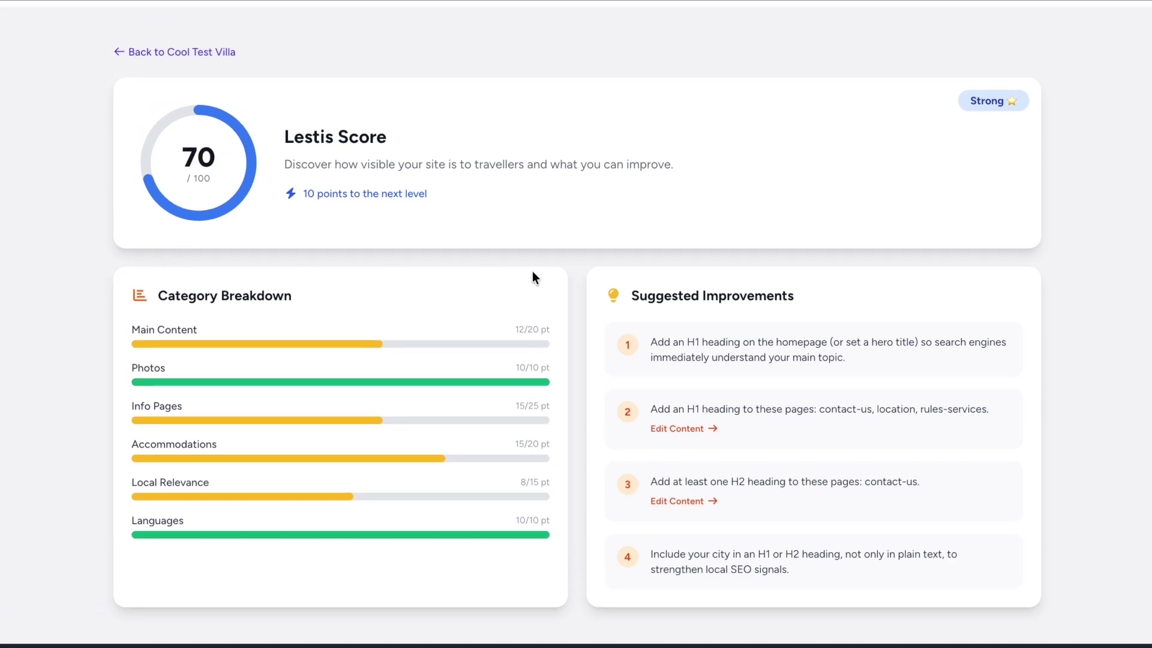
mouse_move(690, 256)
left_mouse_down()
mouse_move(655, 255)
mouse_move(581, 324)
mouse_move(587, 536)
mouse_move(627, 601)
mouse_move(703, 602)
left_mouse_up()
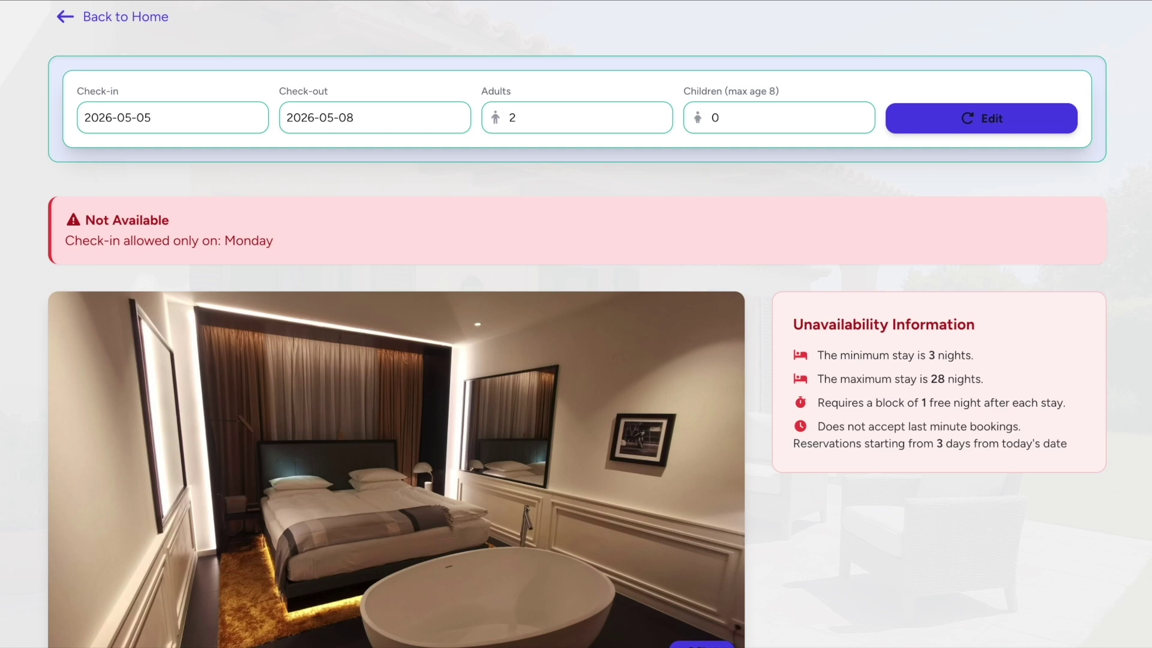
Step: On the booking website, search availability for a Monday check-in on 2026-05-11 and check-out on 2026-05-19 for 2 adults
left_click(160, 120)
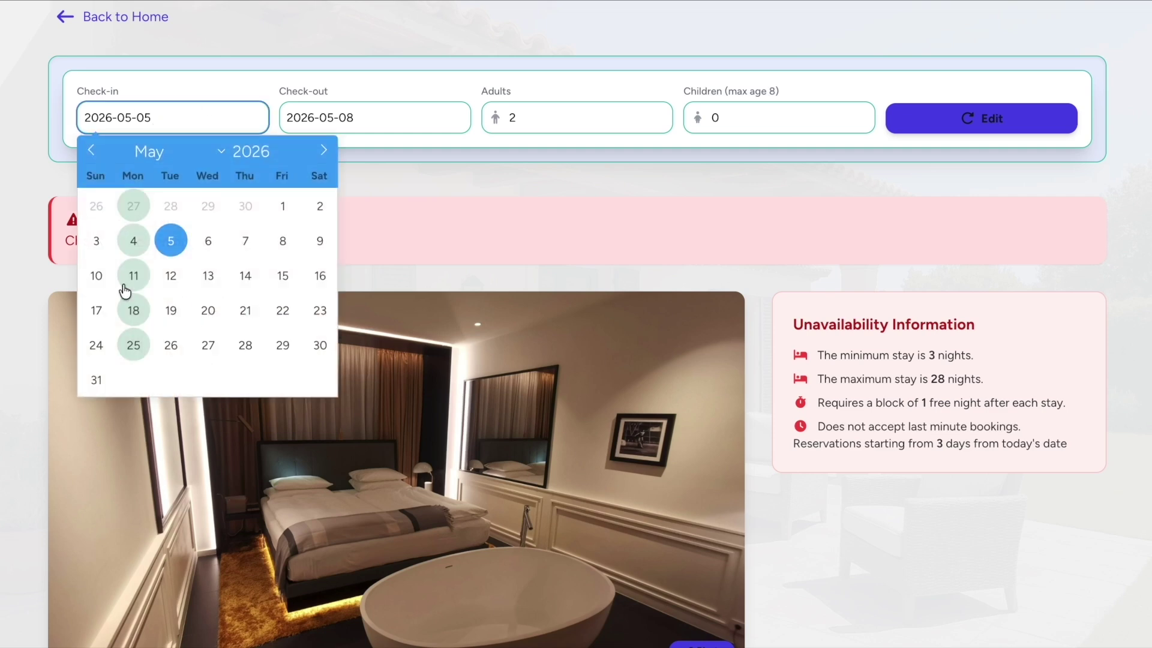
left_click(133, 276)
left_click(377, 120)
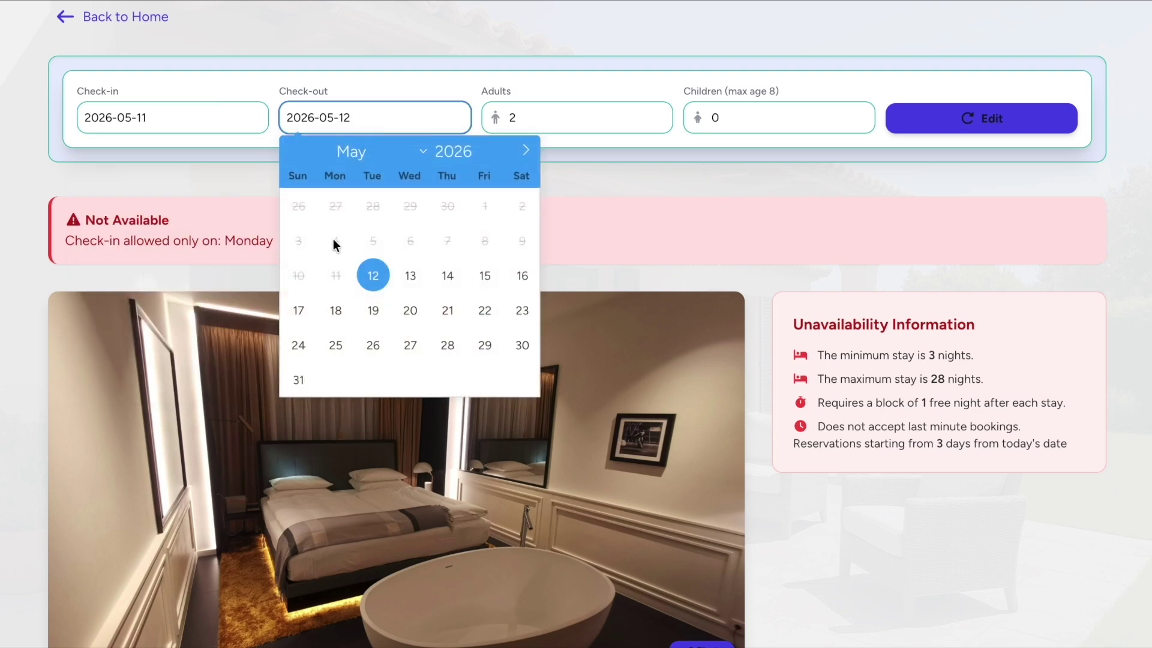
left_click(373, 310)
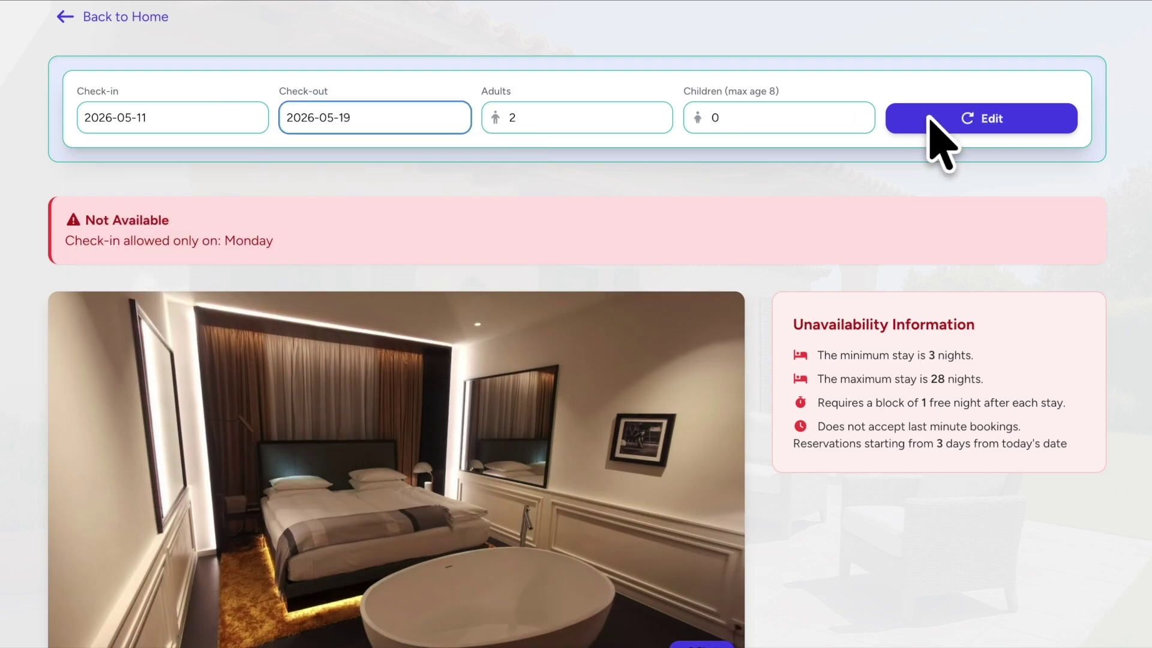
left_click(929, 118)
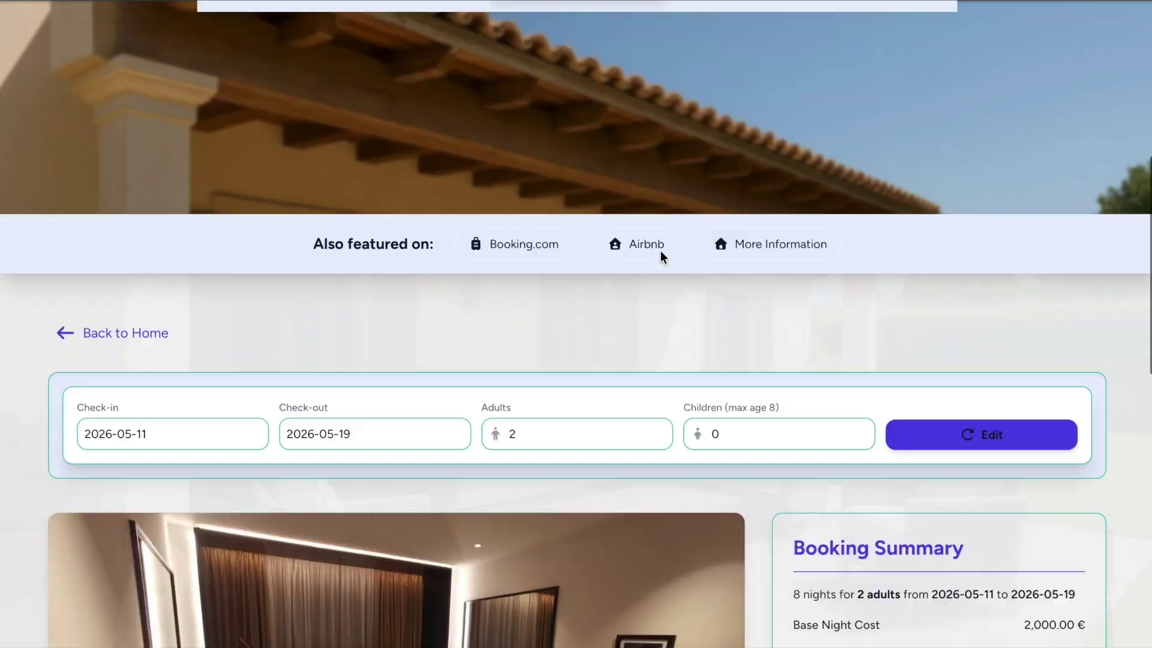
Step: Review the stay's booking summary and discount code option, and proceed to book Entire Test Villa
scroll(662, 252, "down", 5)
scroll(664, 254, "down", 2)
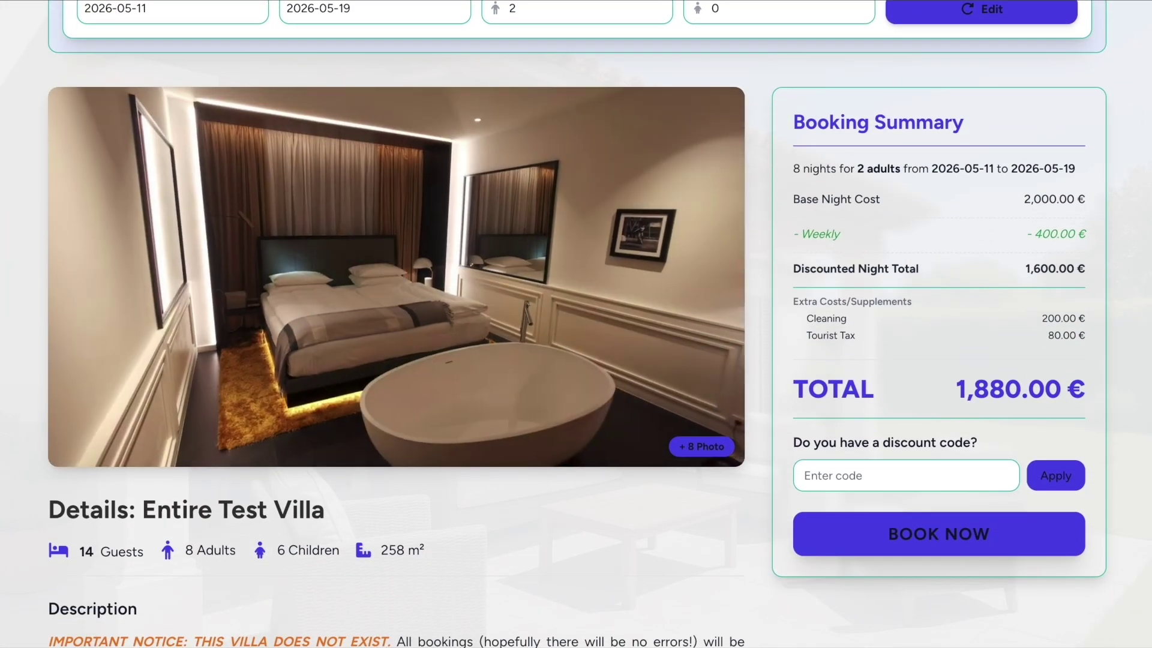
left_click_drag(784, 486, 965, 486)
scroll(906, 542, "up", 1)
left_click(910, 541)
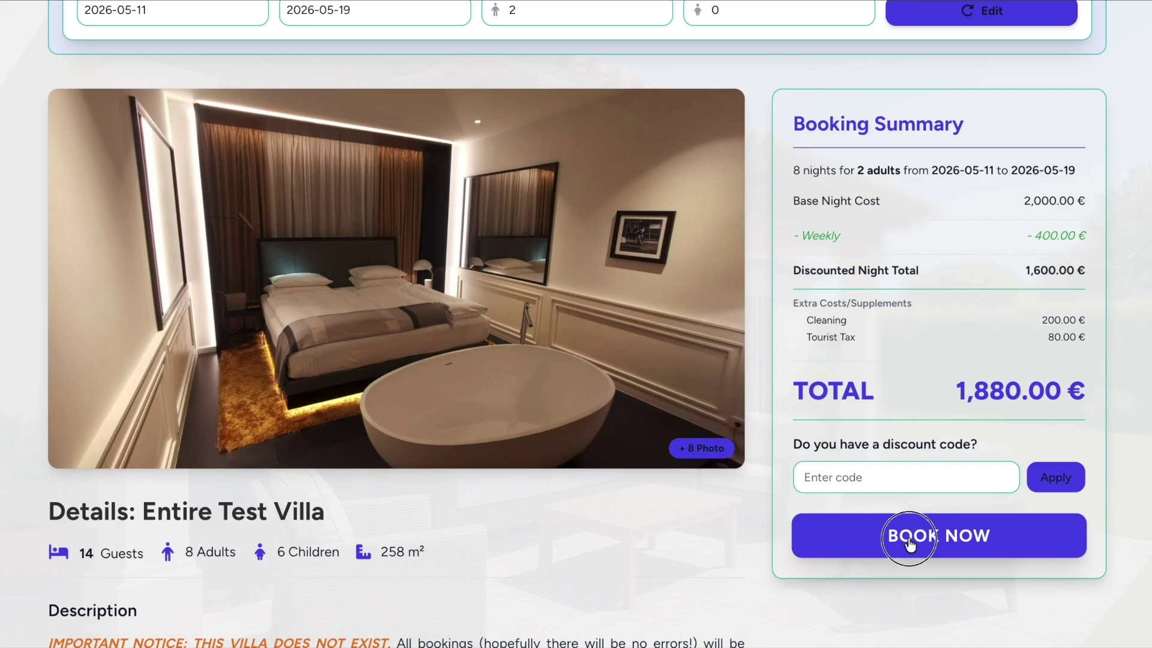
Step: Examine the booking request page's stay details, booking-requests notice and guest contact form
left_click_drag(22, 278, 473, 278)
mouse_move(480, 191)
left_mouse_down()
mouse_move(51, 227)
mouse_move(38, 289)
left_mouse_up()
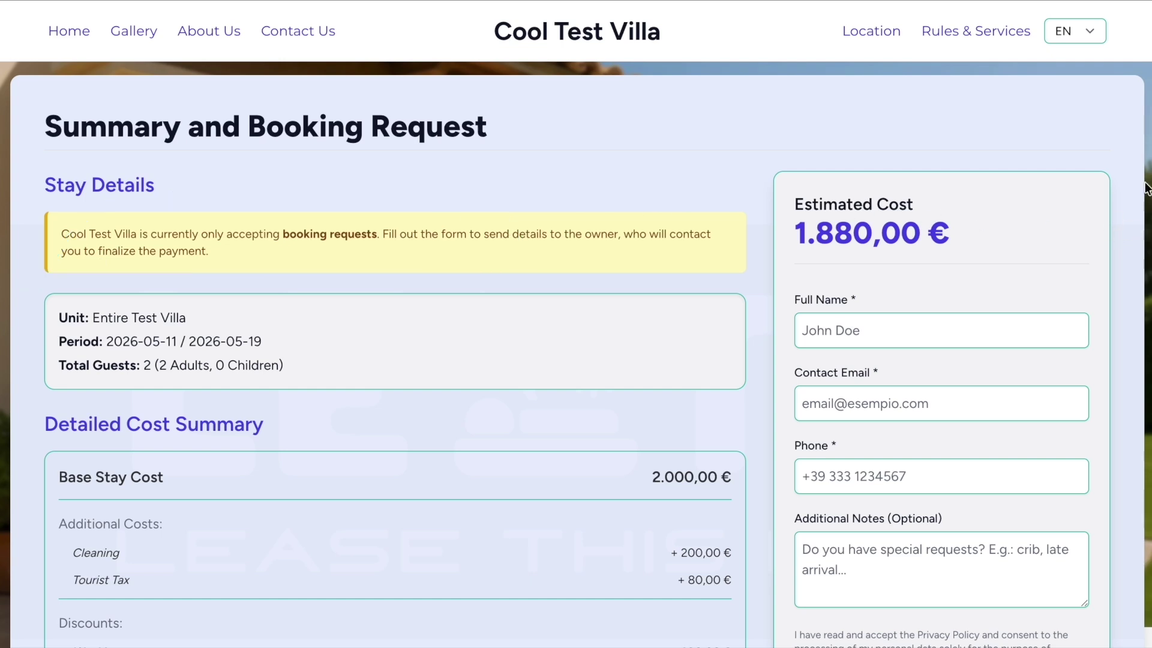
scroll(682, 349, "down", 2)
left_click(871, 198)
mouse_move(798, 615)
left_mouse_down()
mouse_move(874, 617)
mouse_move(1054, 553)
mouse_move(818, 545)
mouse_move(831, 616)
left_mouse_up()
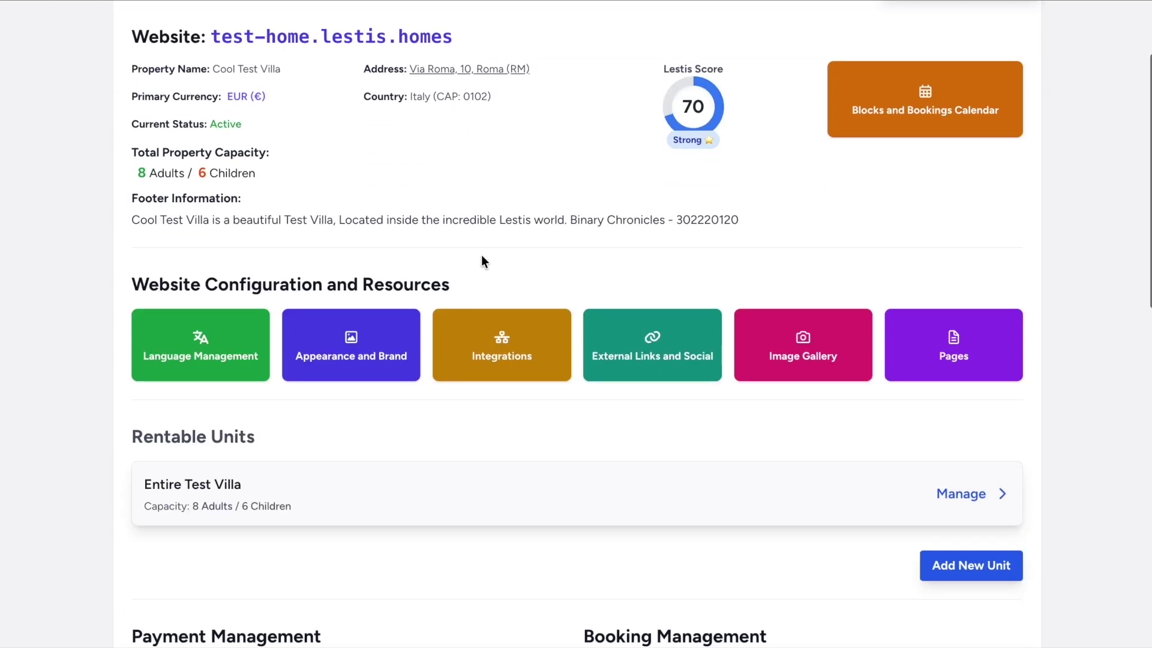
Step: In the Lestis dashboard, open the booking requests of Cool Test Villa
scroll(506, 259, "down", 5)
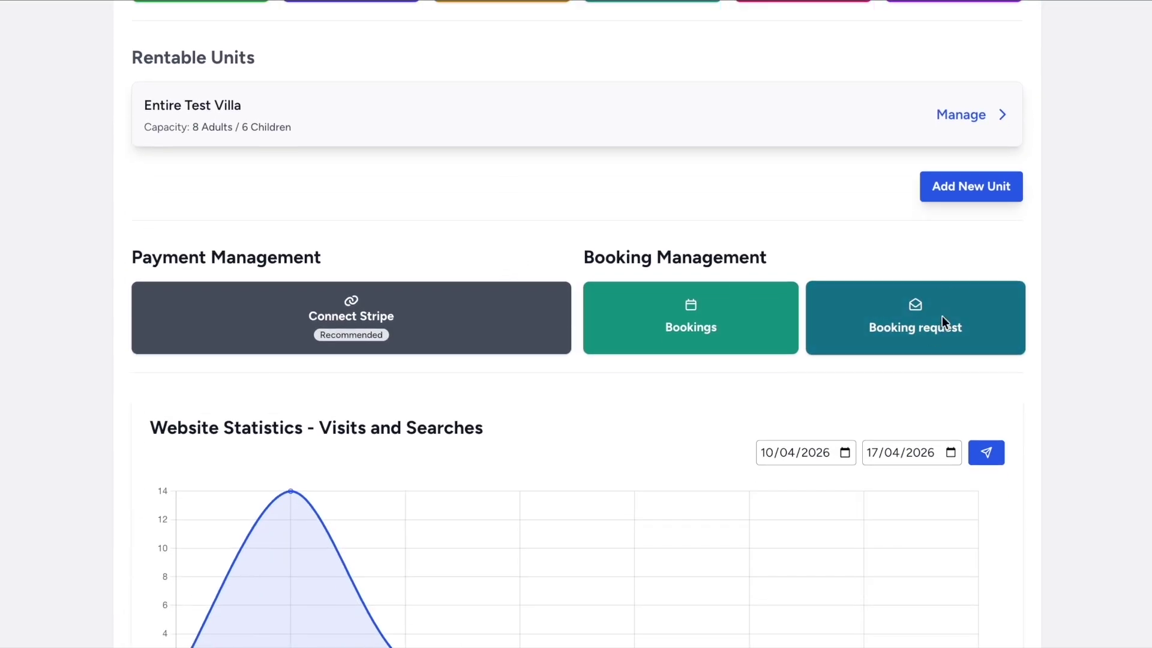
left_click(942, 321)
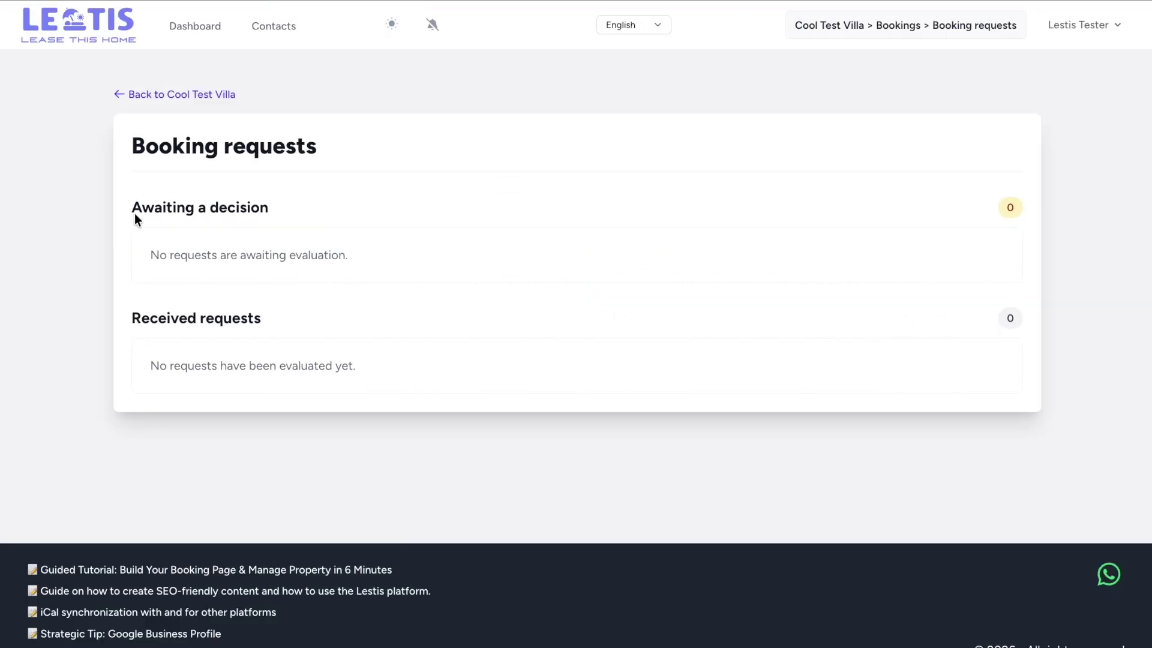